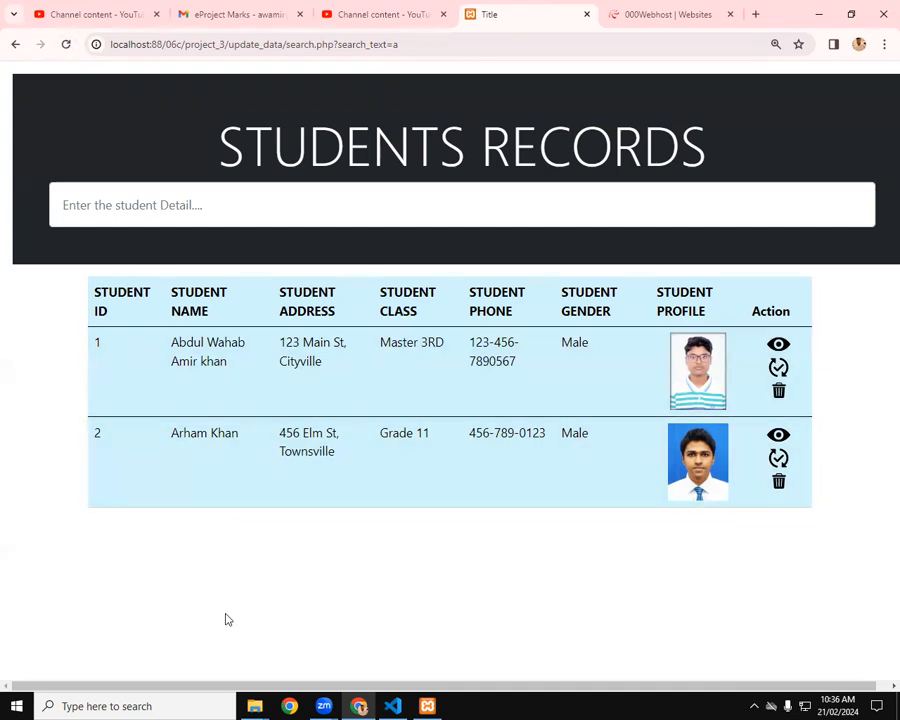
Bring the project's File Explorer window to the front from the taskbar.
mouse_move(262, 705)
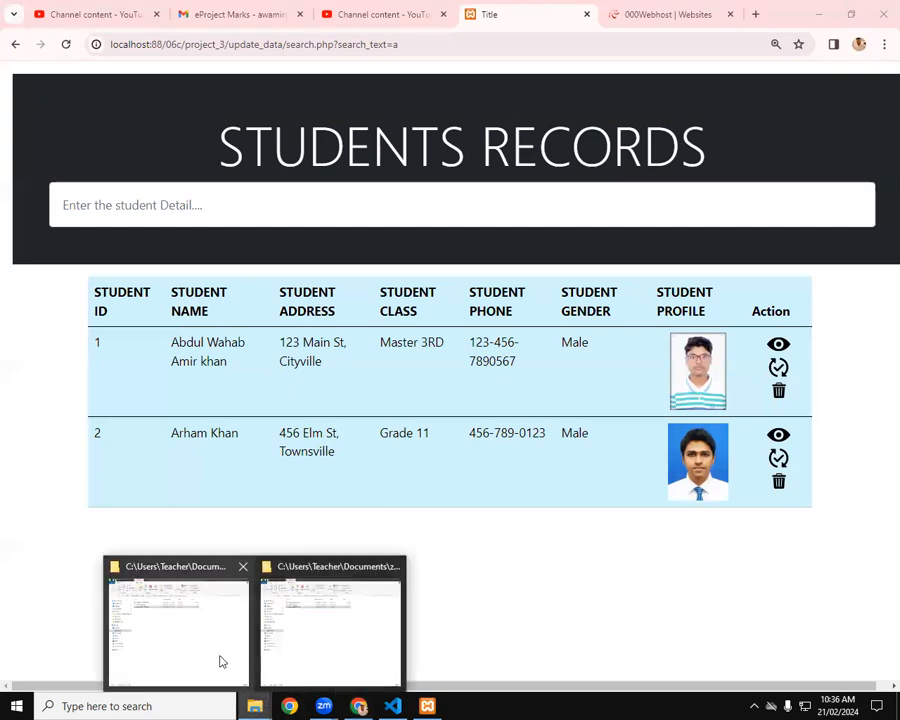
click(219, 657)
Browse to C:\xampp\htdocs\06c\project_3\update_data, then switch back to Chrome.
click(81, 420)
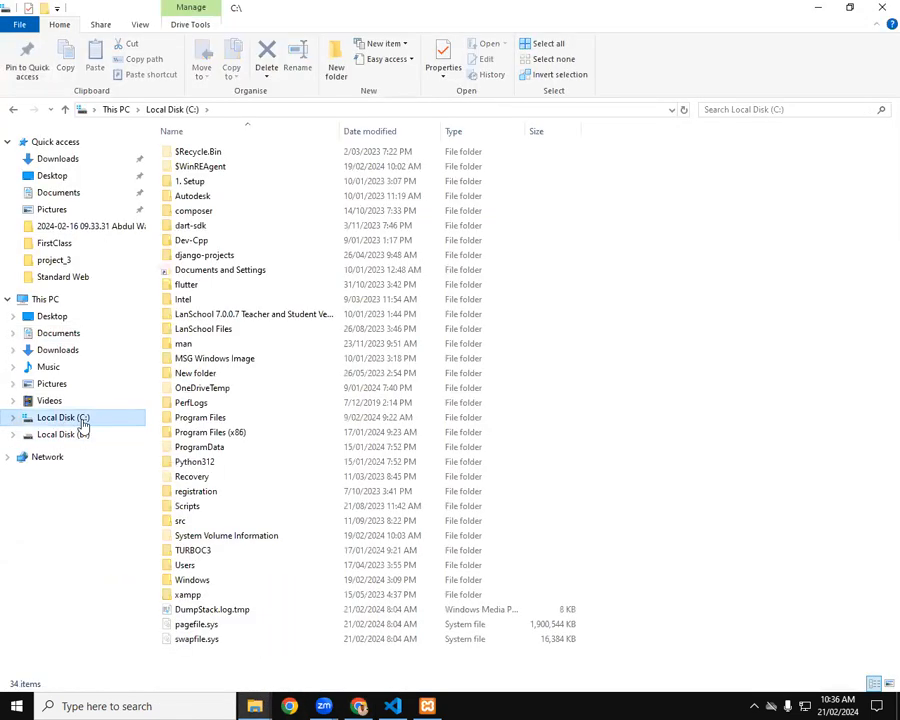
double_click(181, 596)
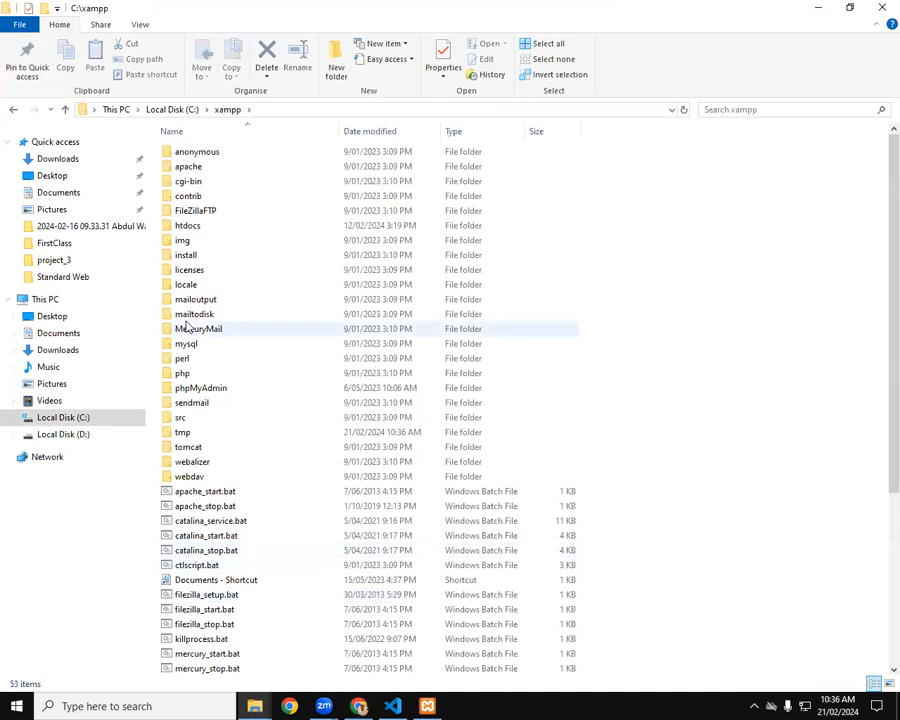
click(186, 226)
double_click(186, 226)
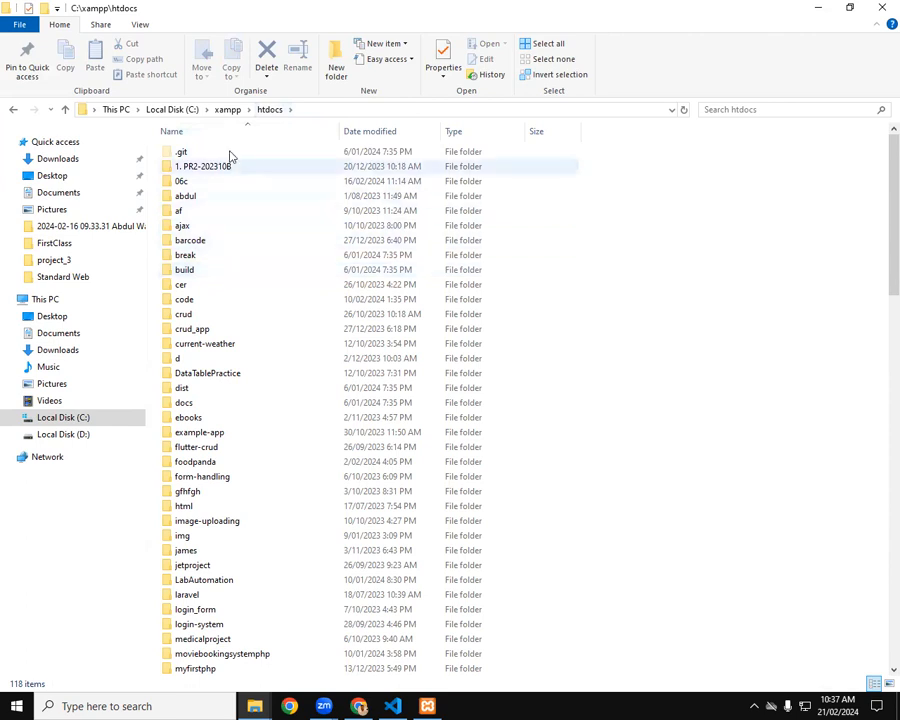
double_click(197, 185)
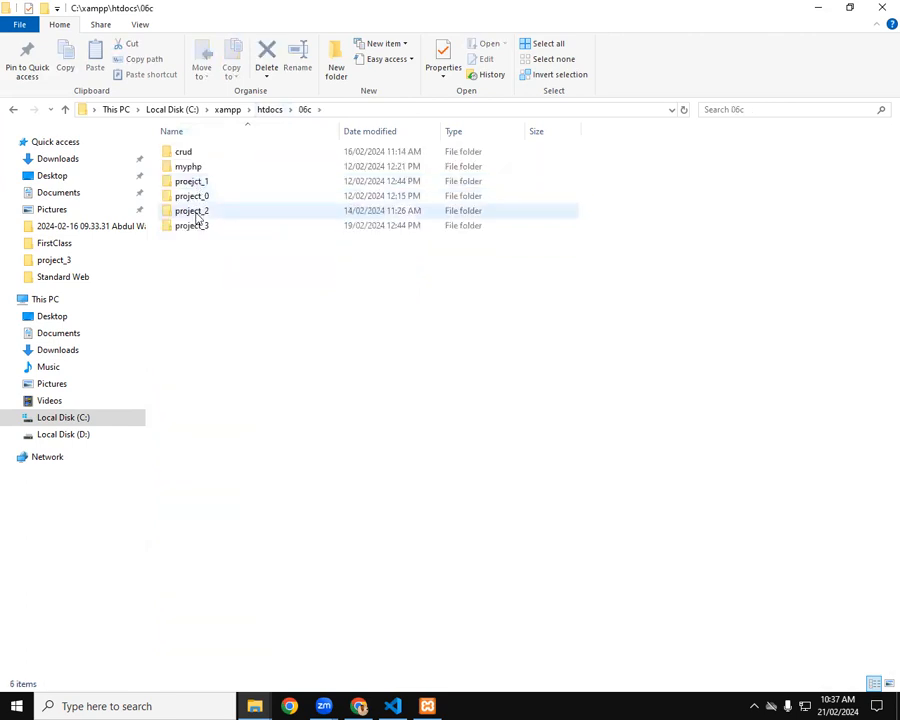
double_click(196, 226)
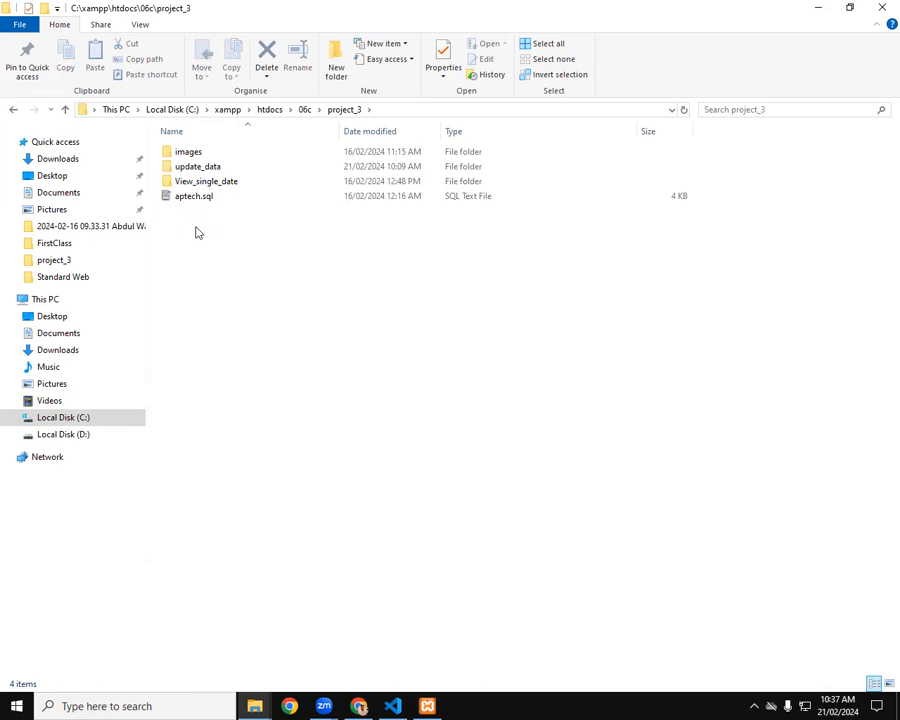
double_click(196, 172)
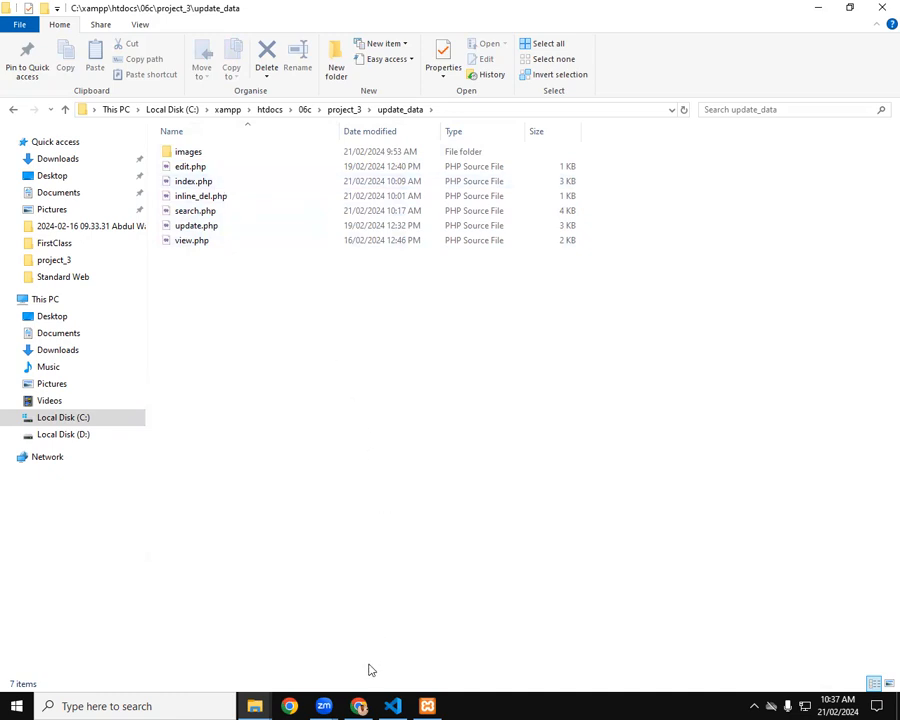
key(alt+Tab)
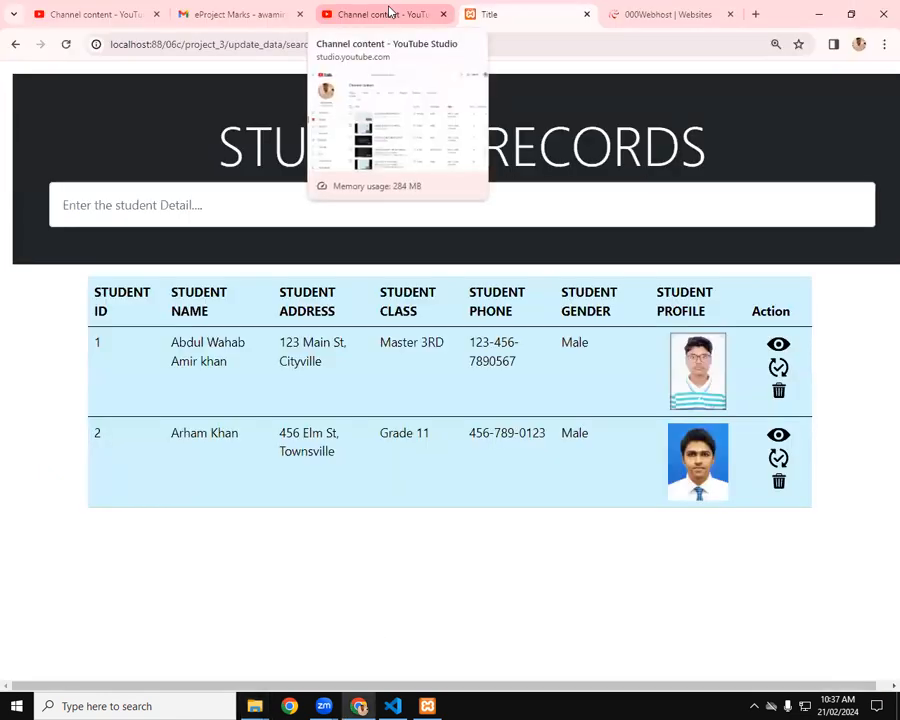
Start a new website in the 000webhost panel and reach the Create website form.
click(690, 13)
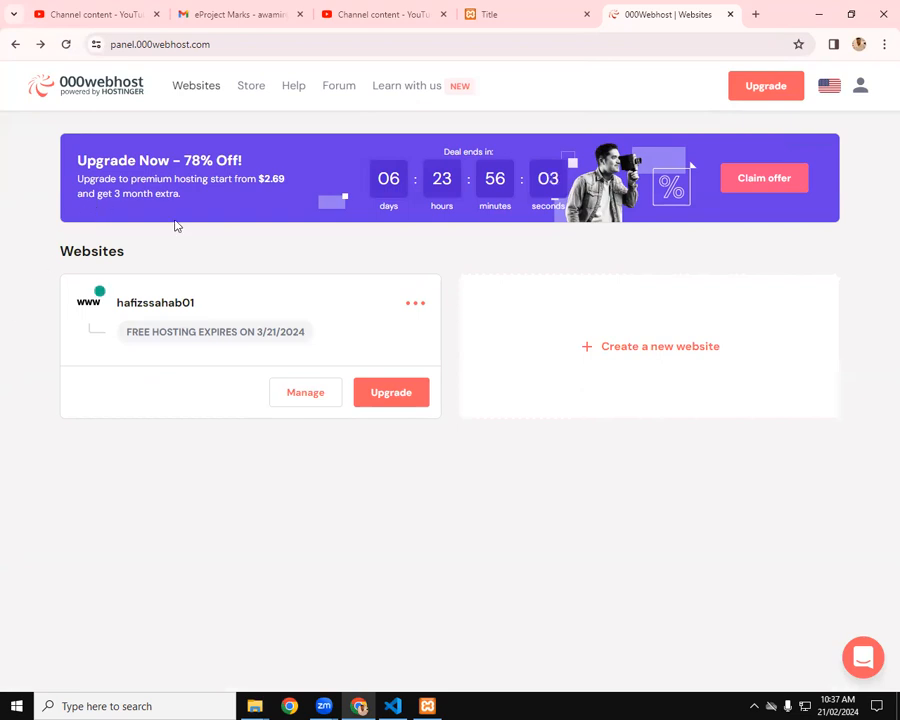
click(660, 354)
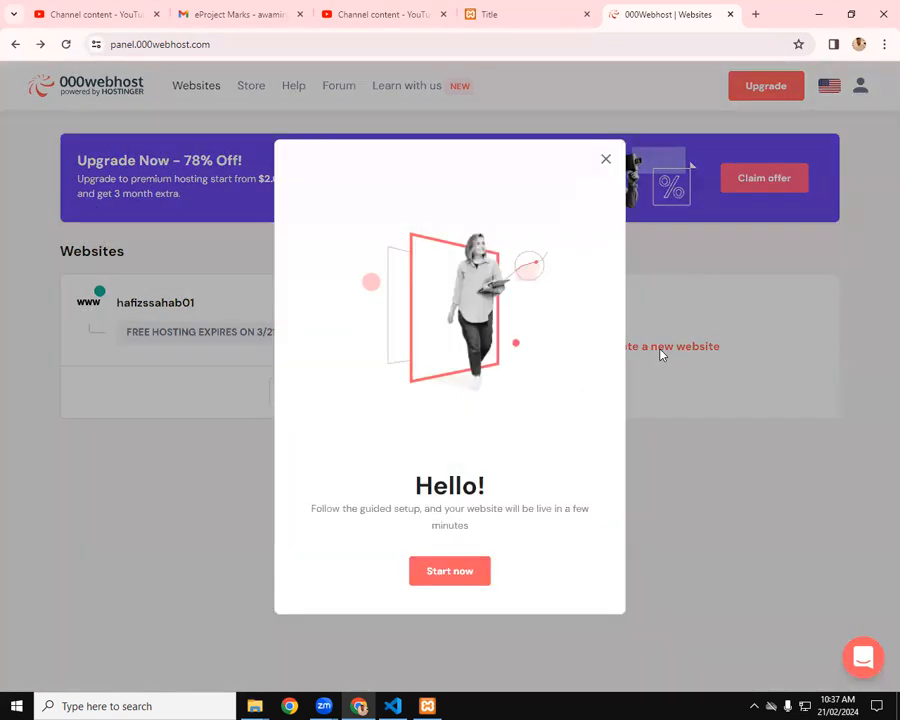
click(446, 572)
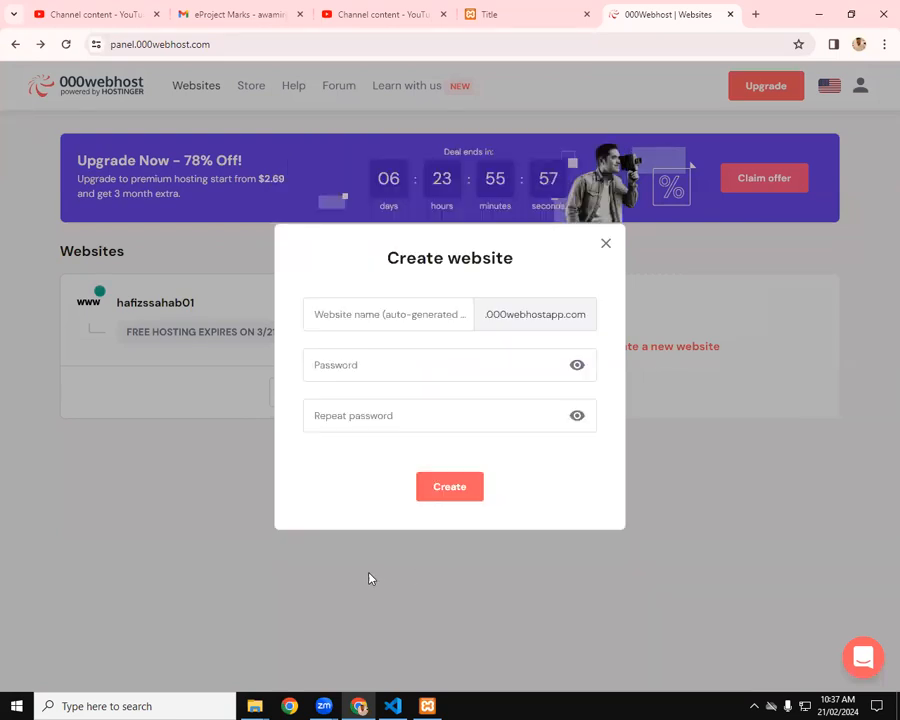
click(331, 317)
click(328, 365)
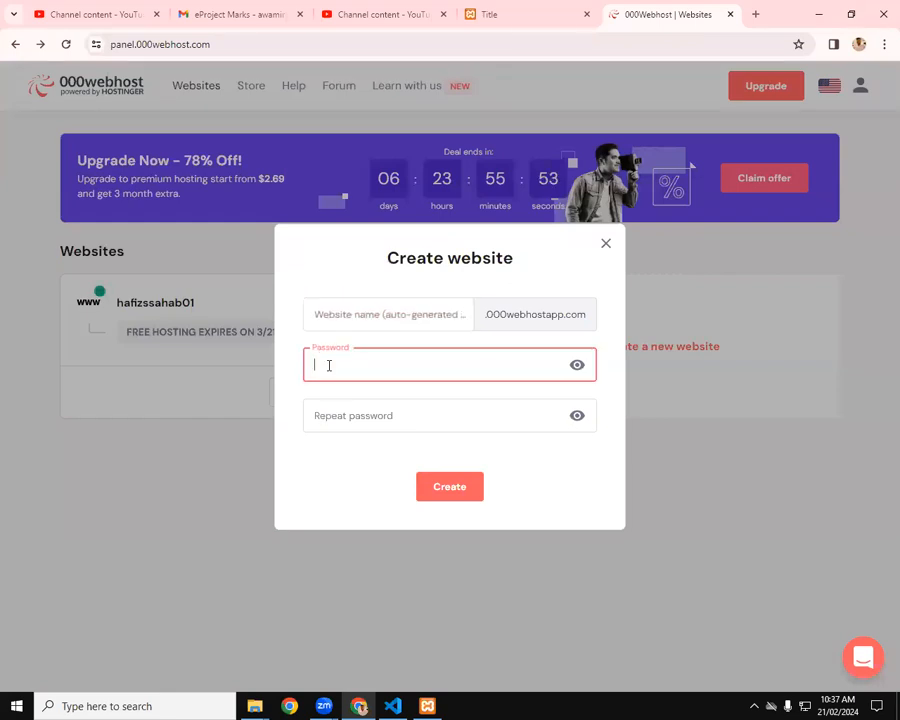
click(328, 410)
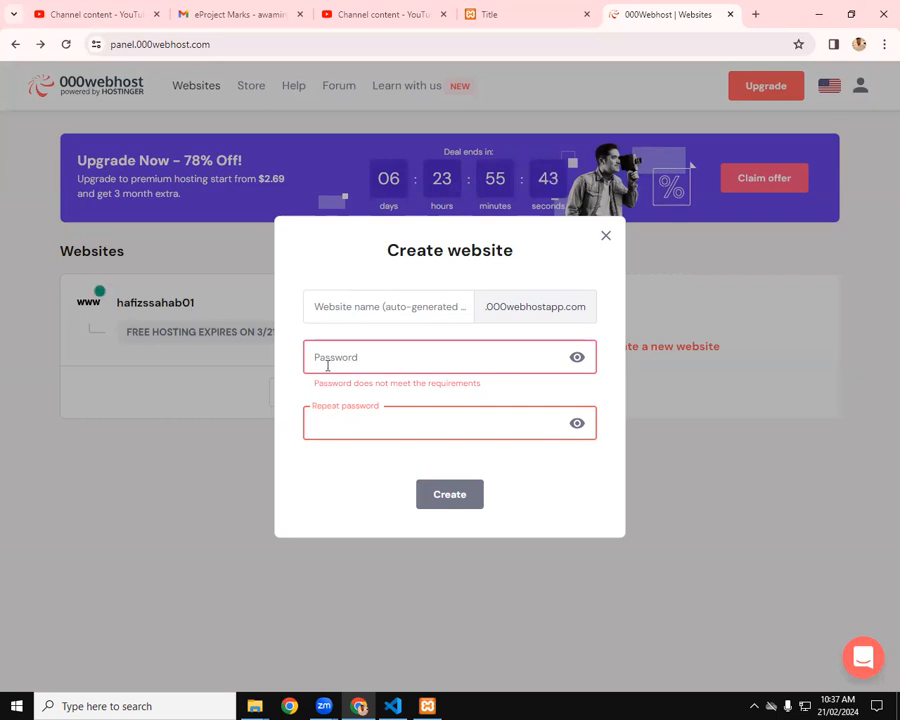
Enter the website name and a password in the form.
click(323, 314)
text(muzammil)
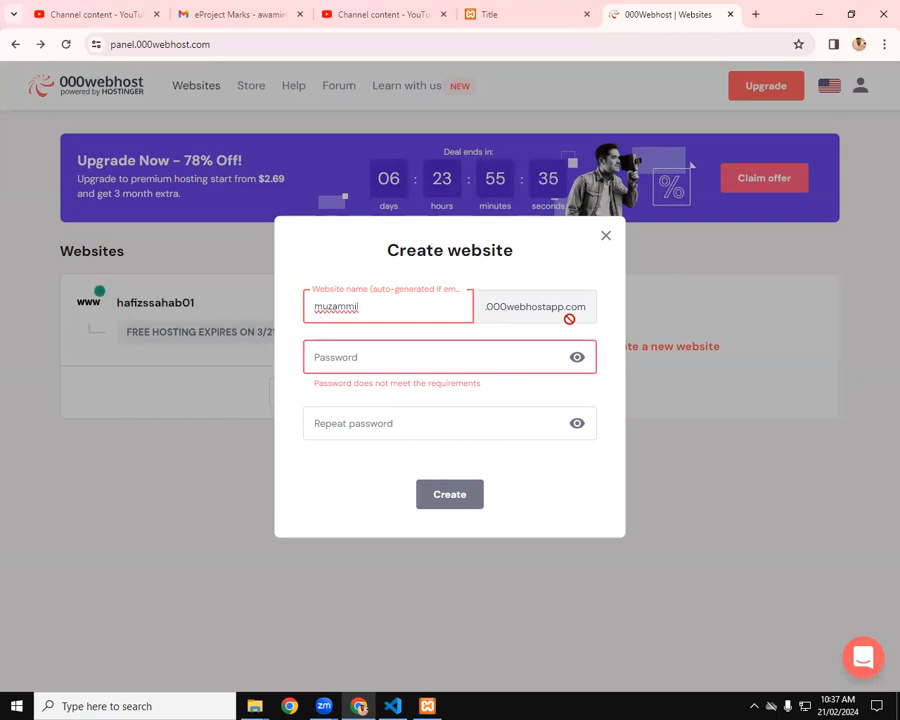
click(329, 346)
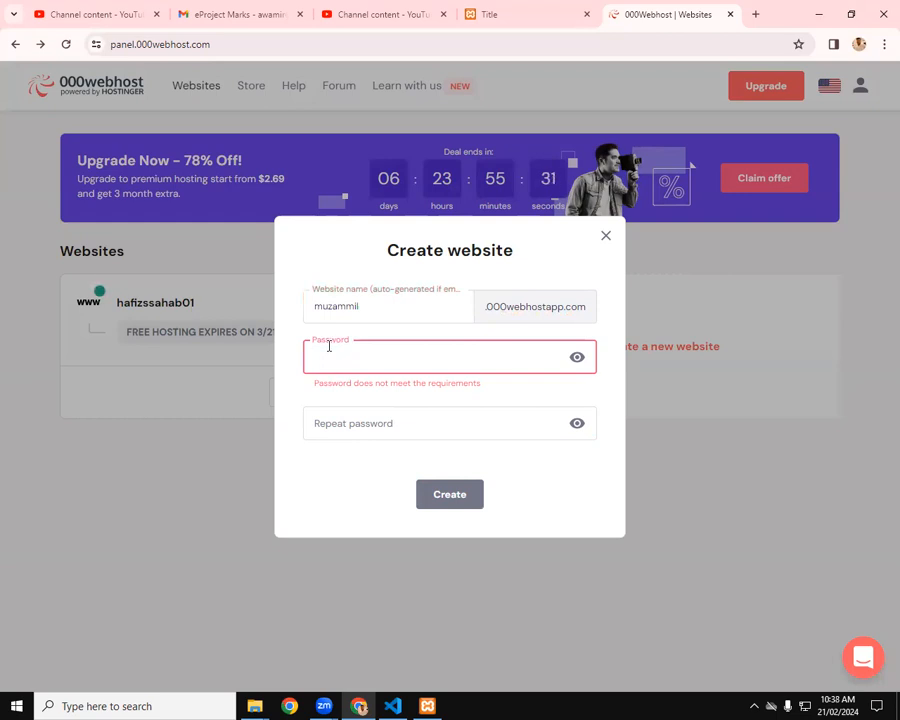
text(M•••••)
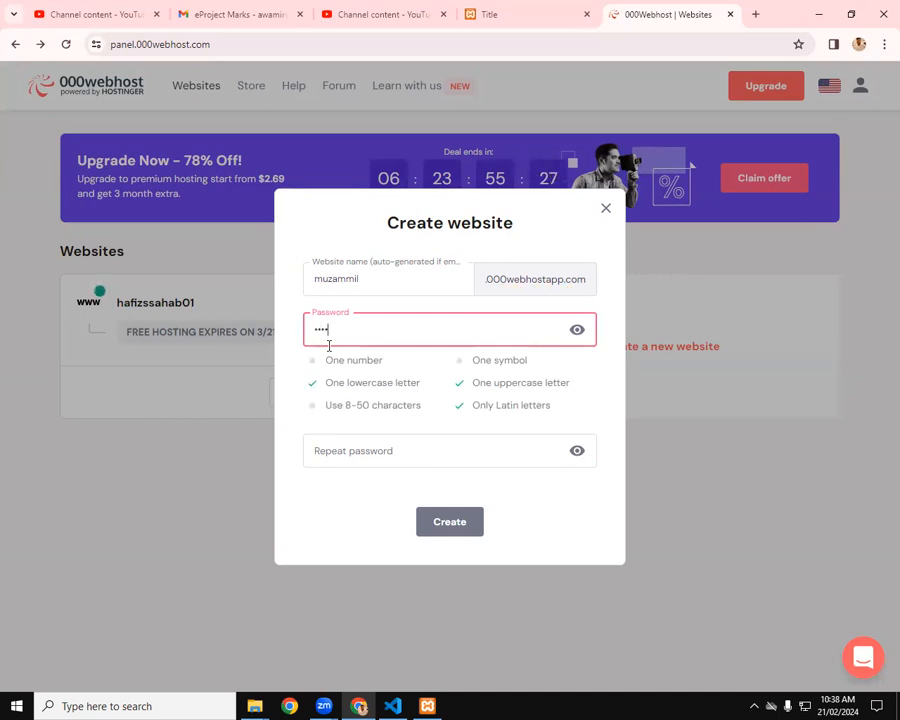
text(••••••)
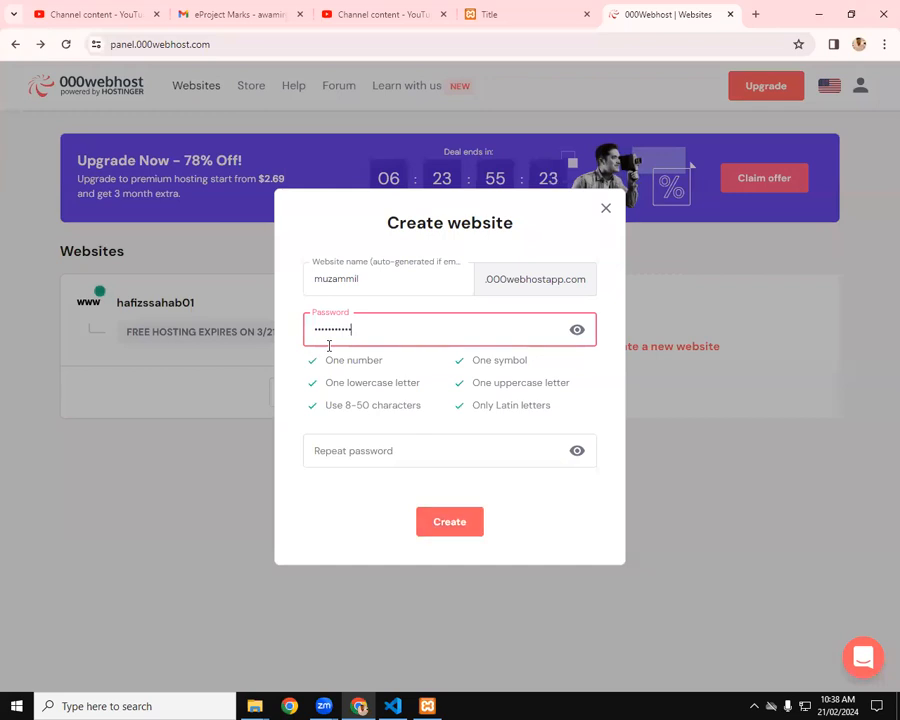
Lowercase the password's second letter and copy the password into the repeat password field.
click(576, 329)
click(330, 330)
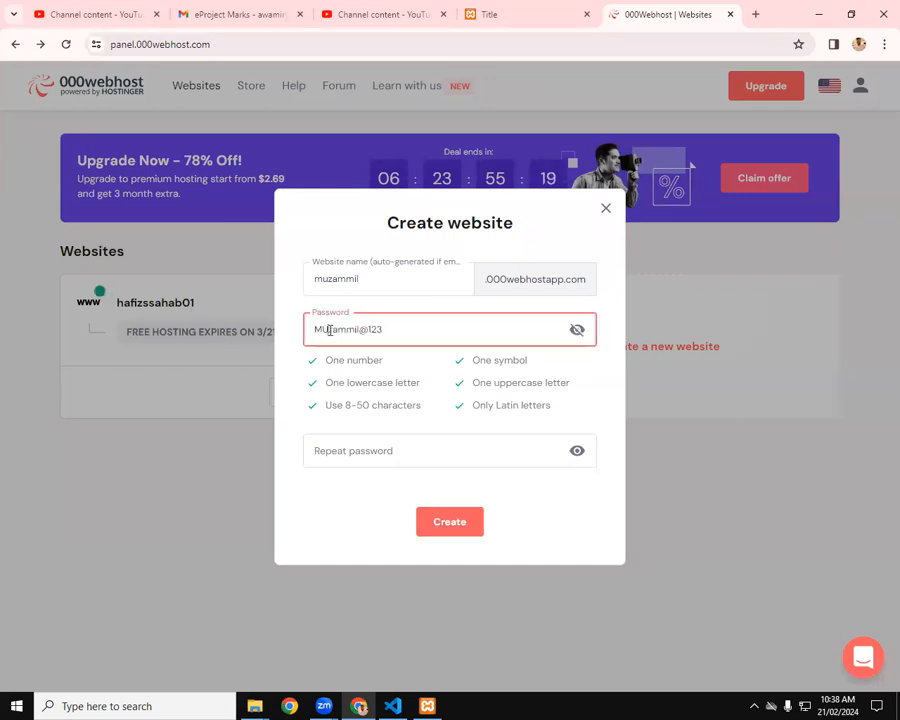
key(BackSpace)
key(ctrl+a)
click(383, 452)
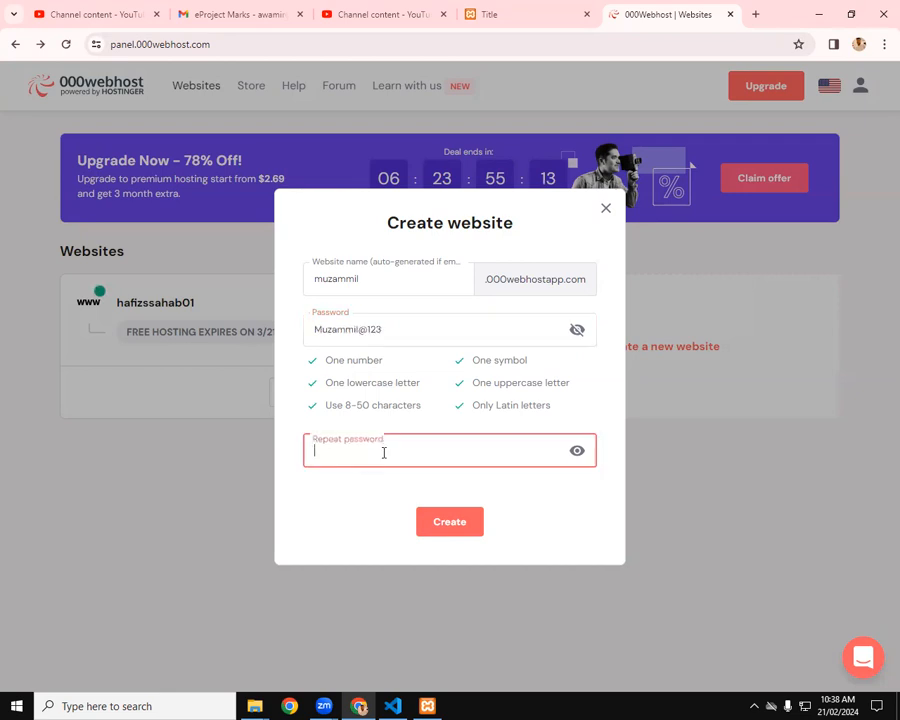
key(ctrl+v)
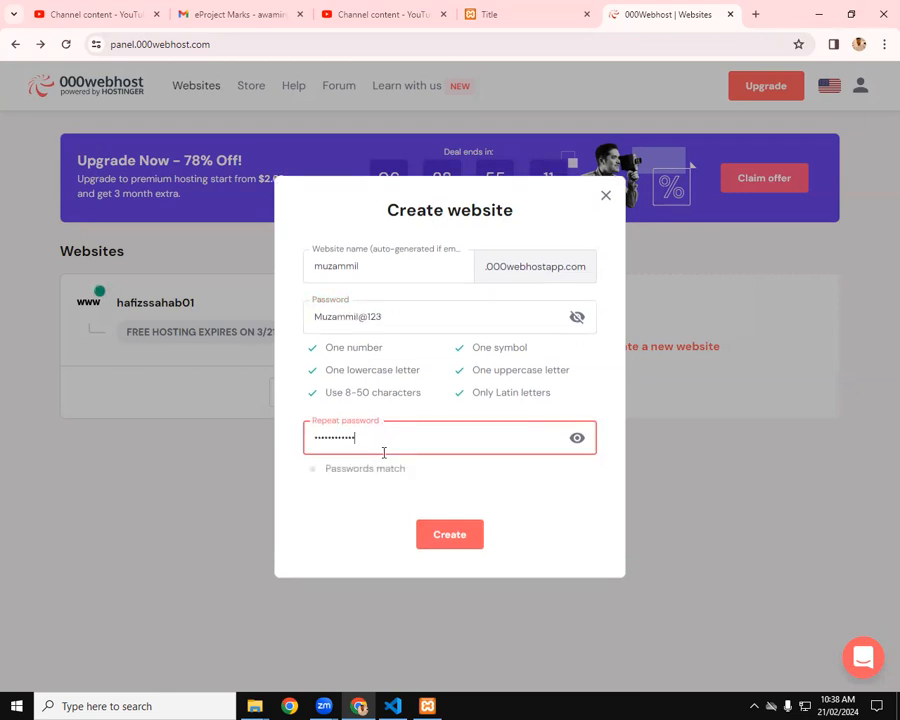
click(578, 440)
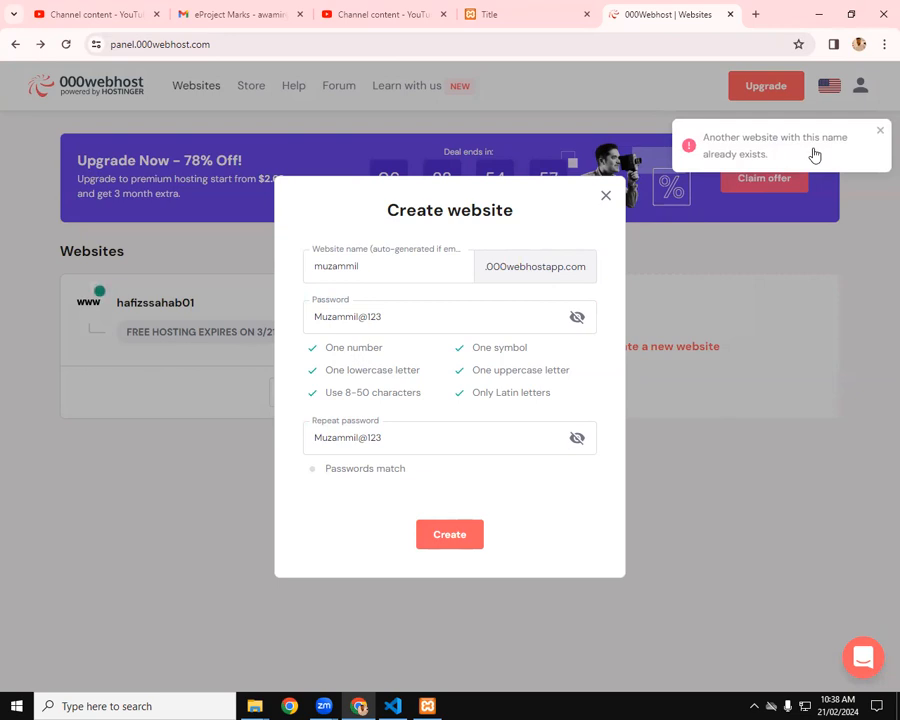
Append 0335 to the taken website name and create the site.
click(376, 263)
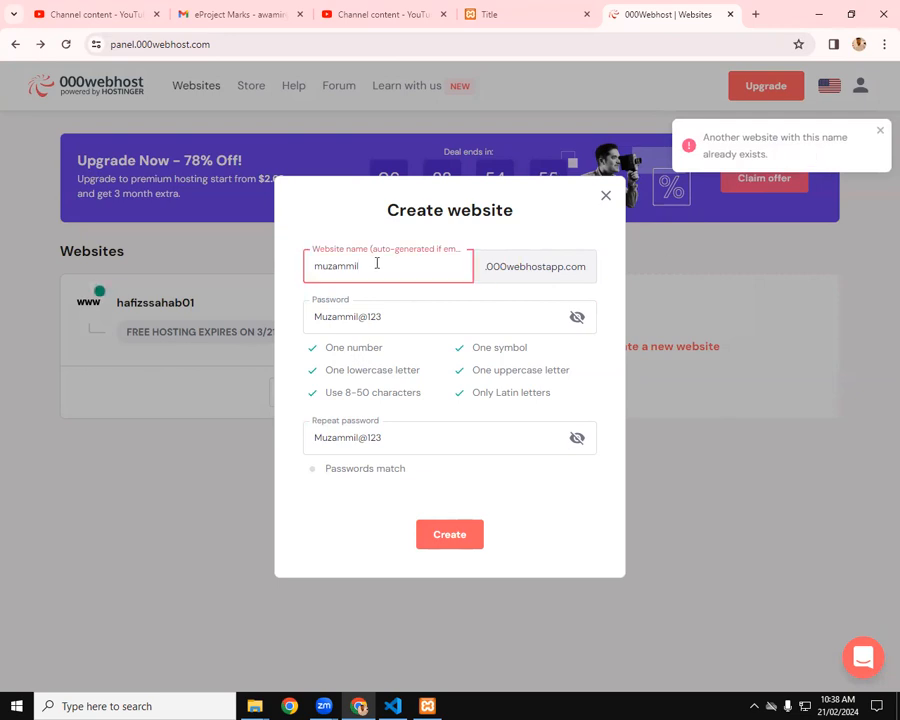
text(033)
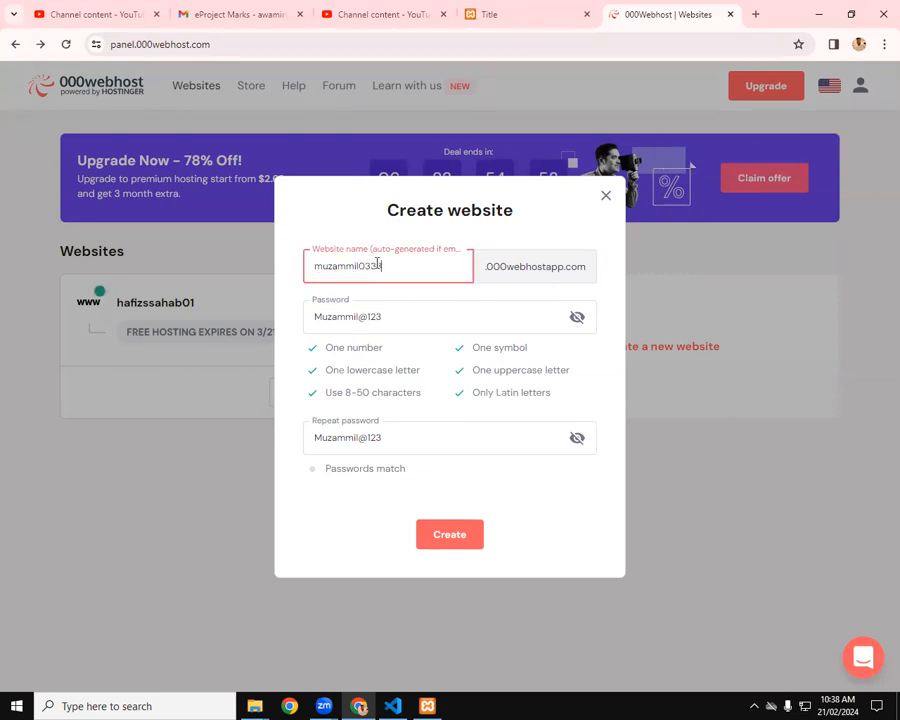
text(5)
click(441, 535)
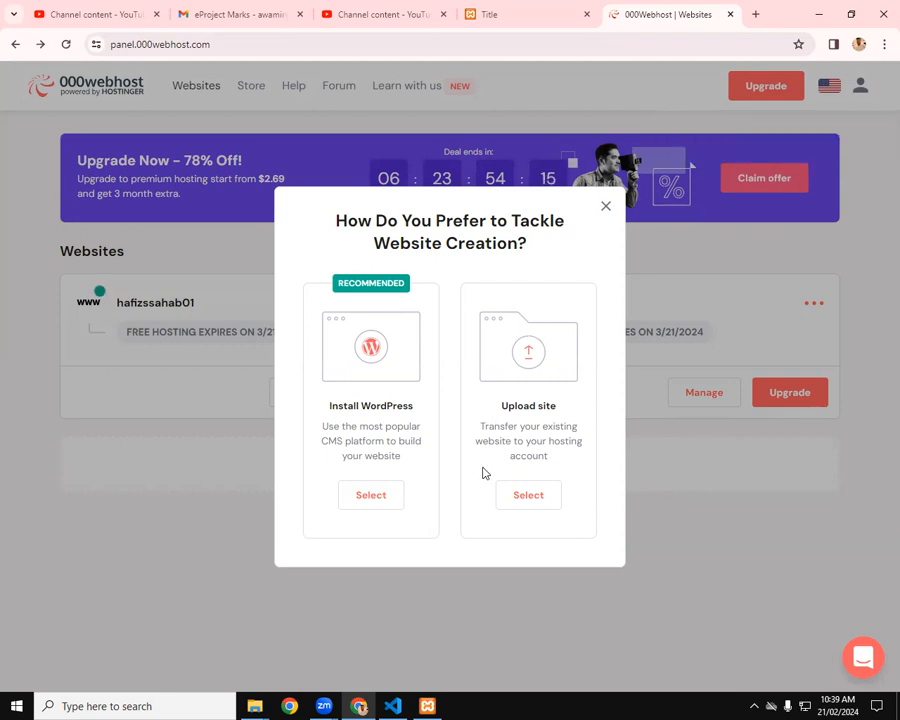
Choose Upload site to open the File Manager, then close the setup dialog in the panel.
click(528, 497)
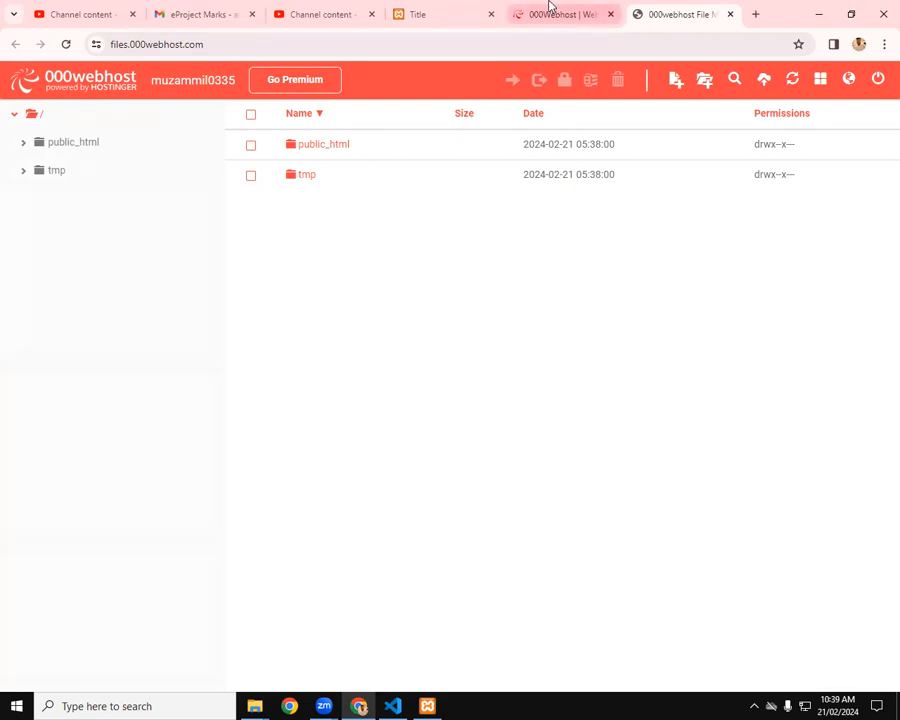
click(550, 9)
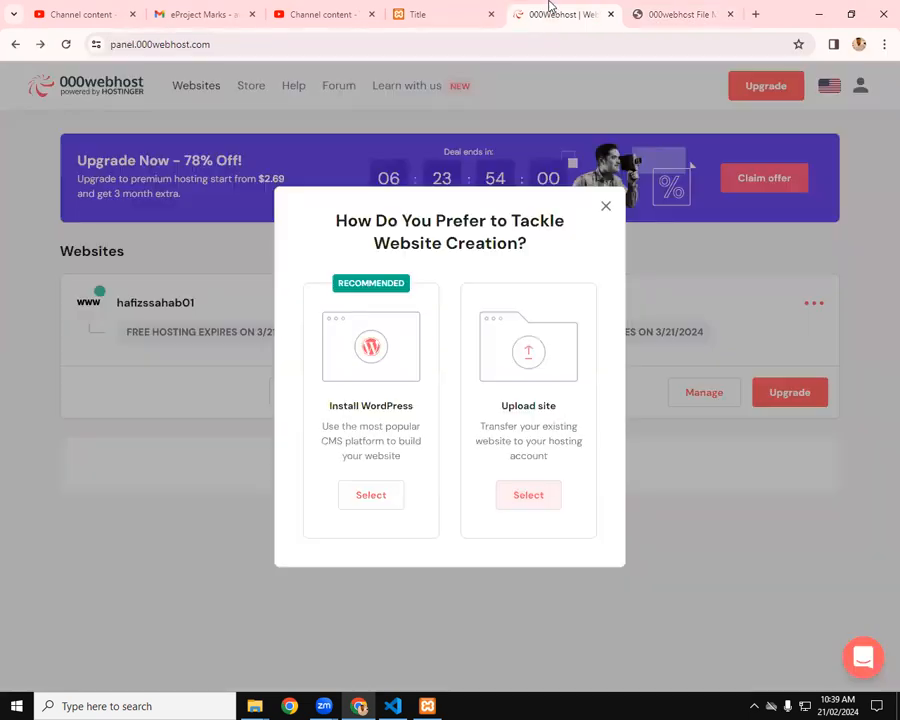
click(604, 208)
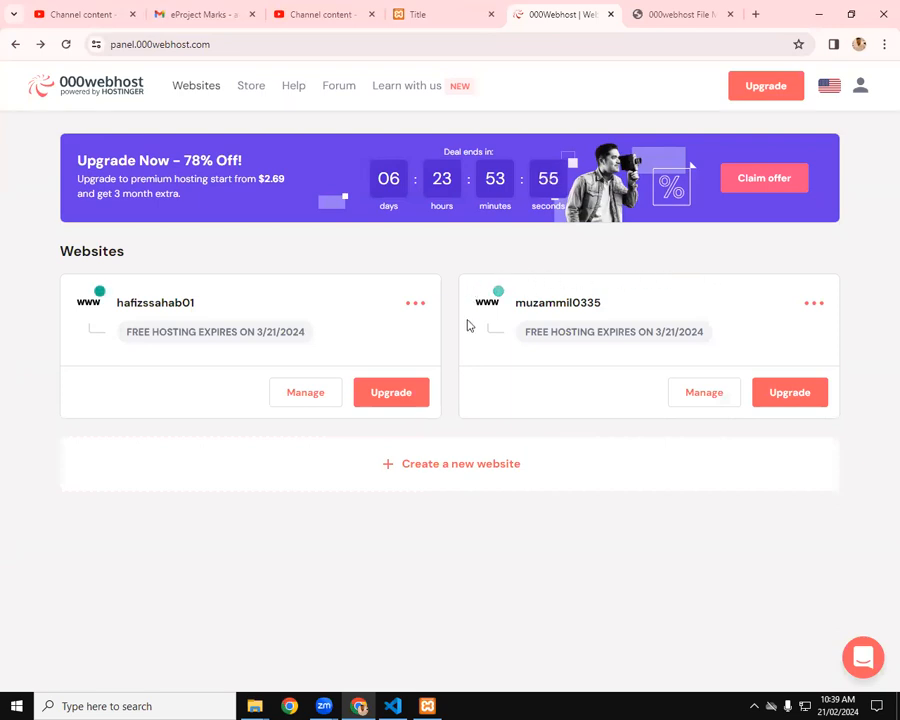
Open Manage on the new website's card and scroll through its dashboard sections.
click(703, 393)
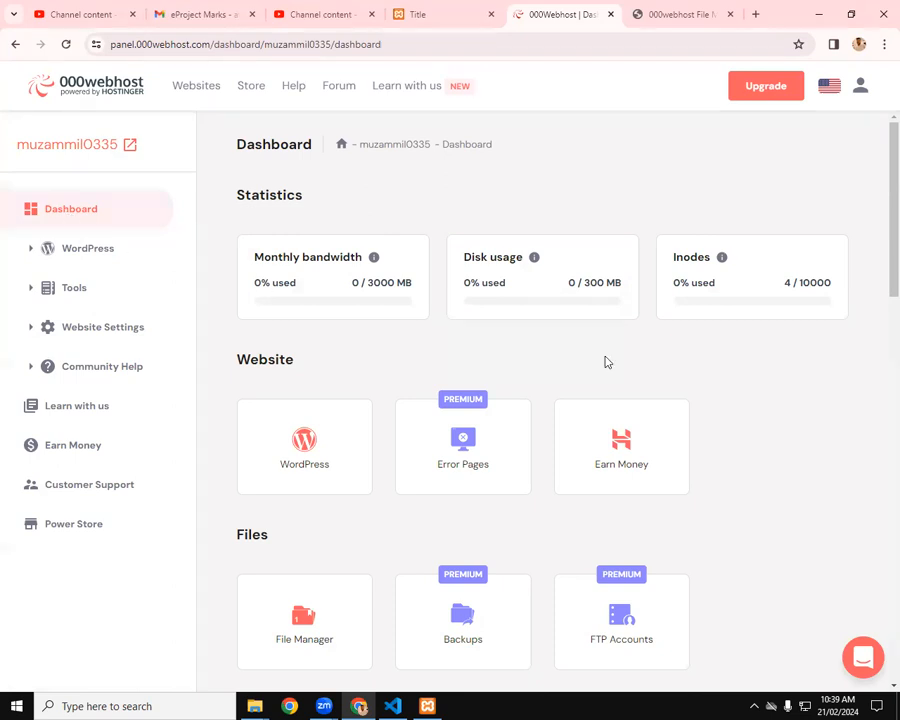
scroll(878, 356, down, 4)
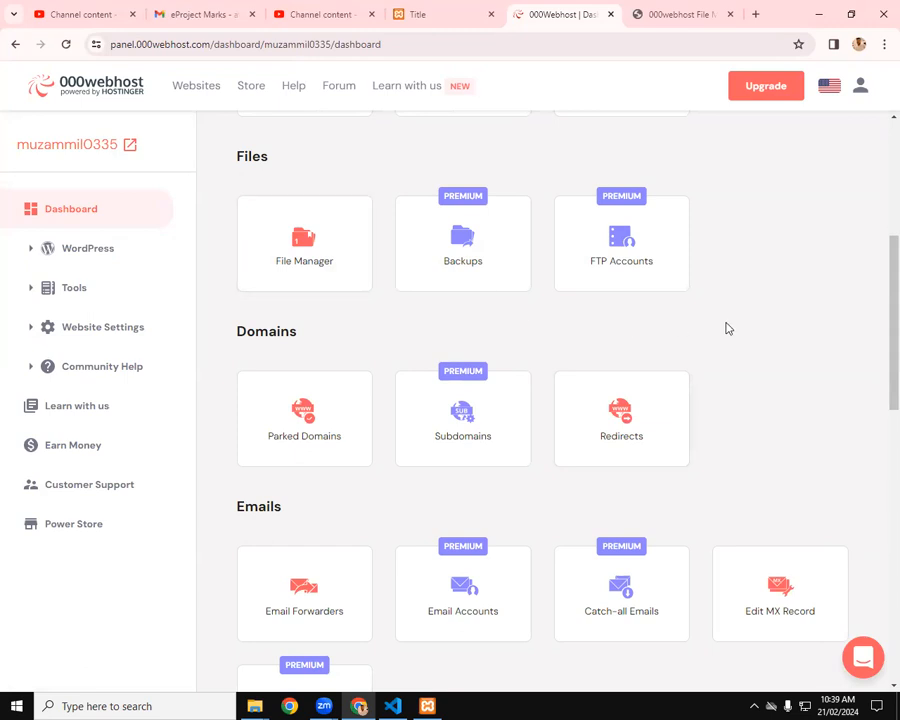
scroll(878, 330, down, 3)
scroll(878, 440, down, 3)
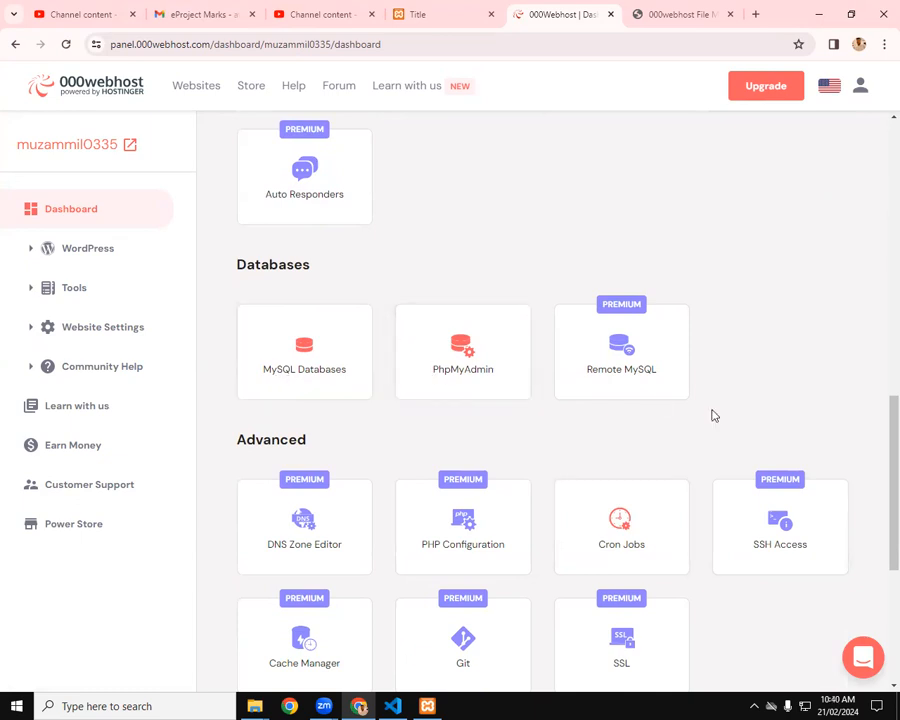
scroll(880, 405, up, 2)
scroll(880, 405, up, 4)
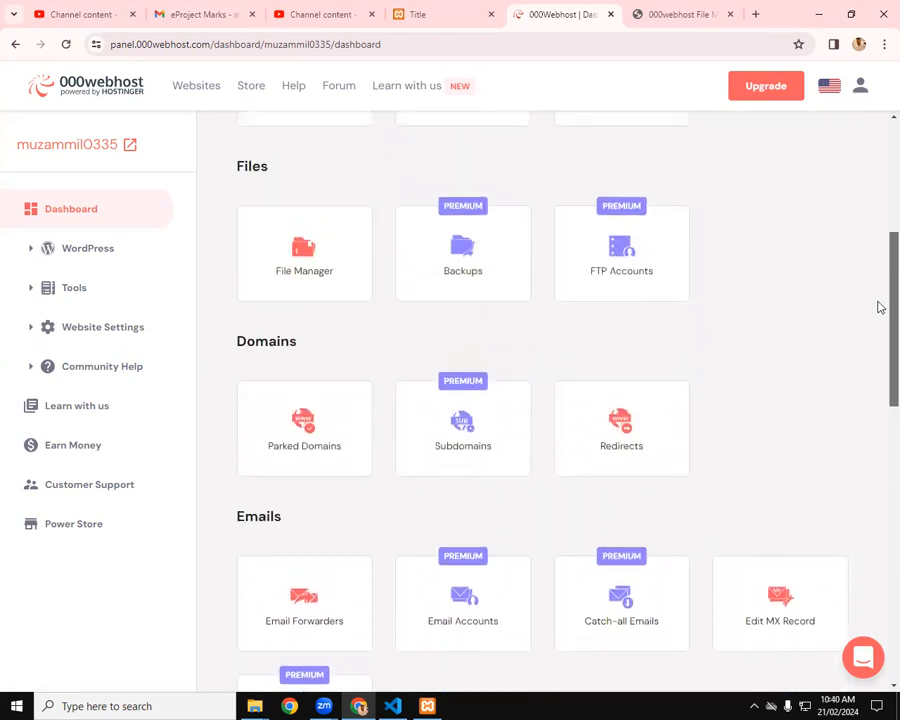
Close the duplicate File Manager tab and open the public_html folder.
click(285, 240)
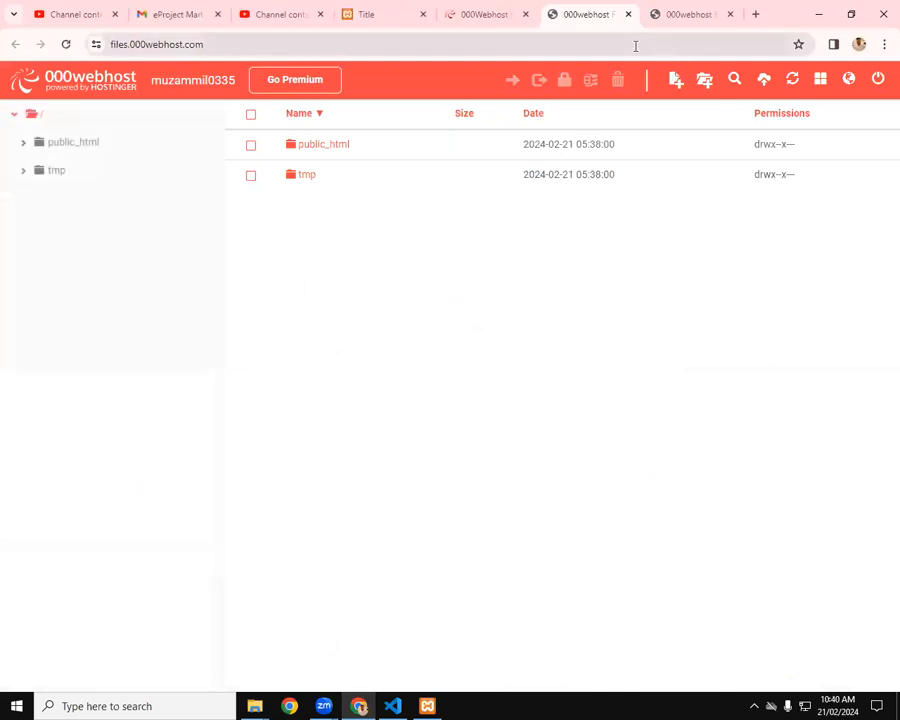
click(690, 13)
click(731, 14)
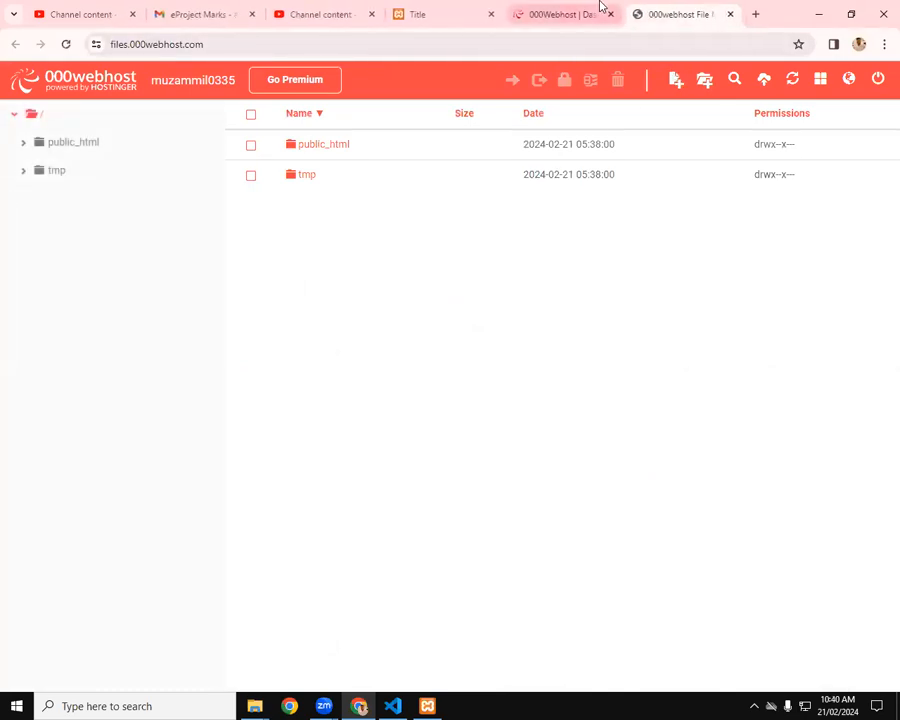
click(330, 147)
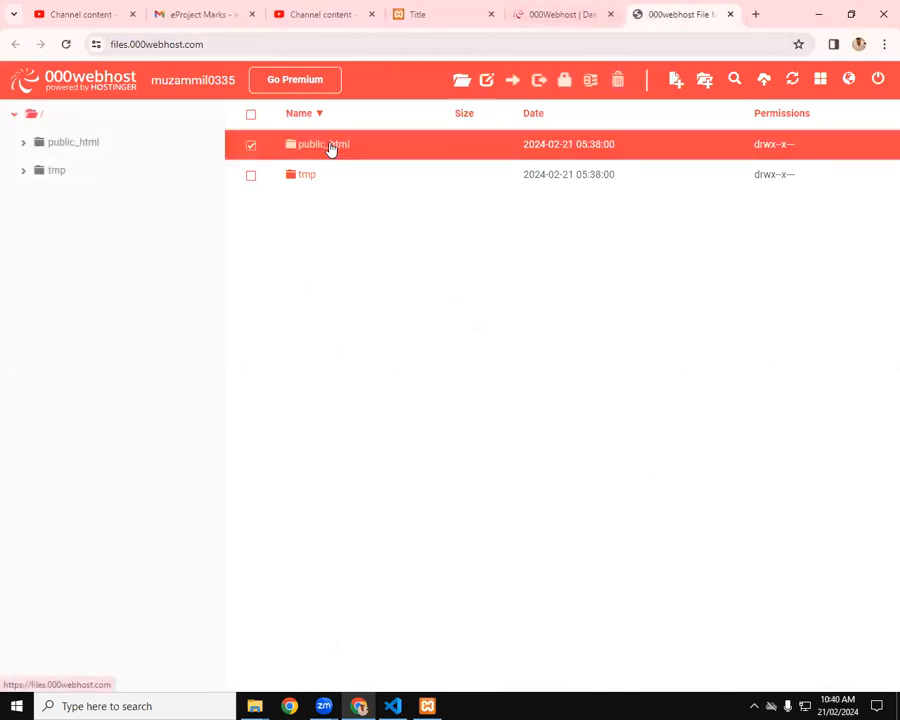
double_click(330, 147)
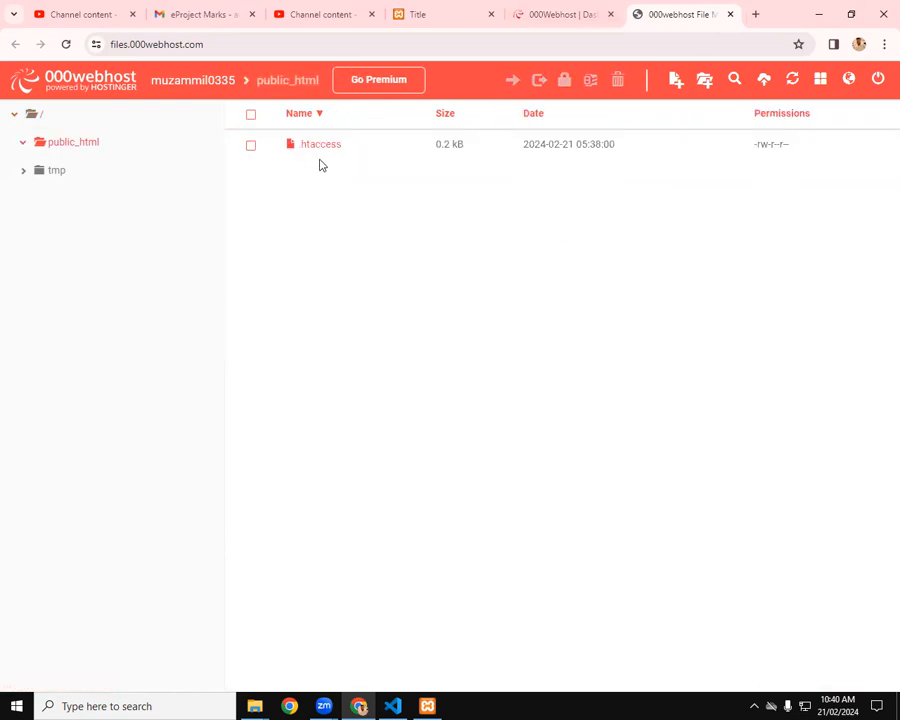
Open and save .htaccess, check the tmp folder, then close the File Manager tab.
click(317, 151)
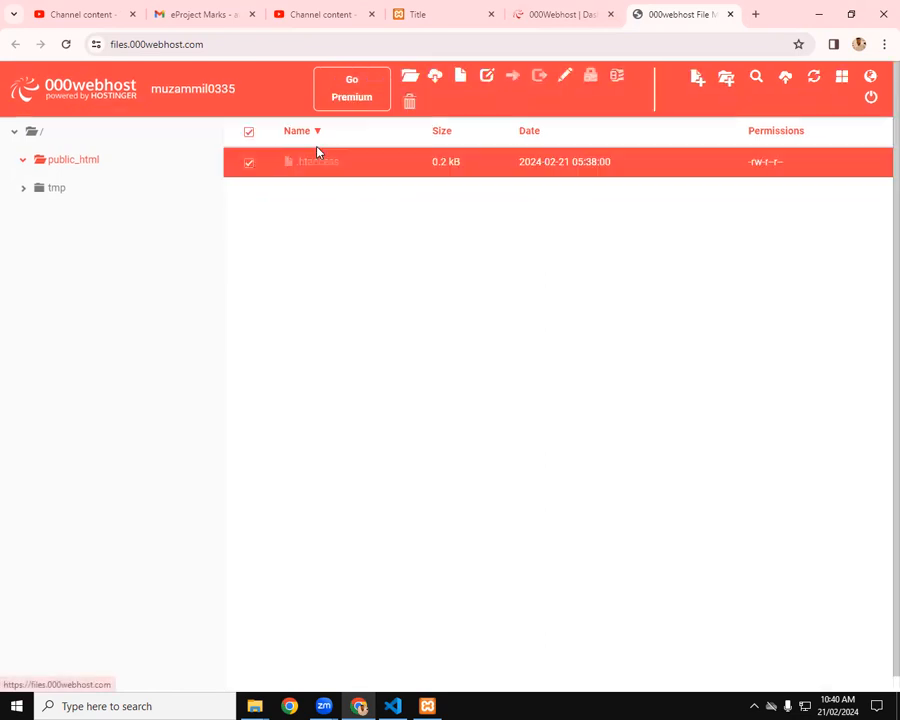
double_click(315, 168)
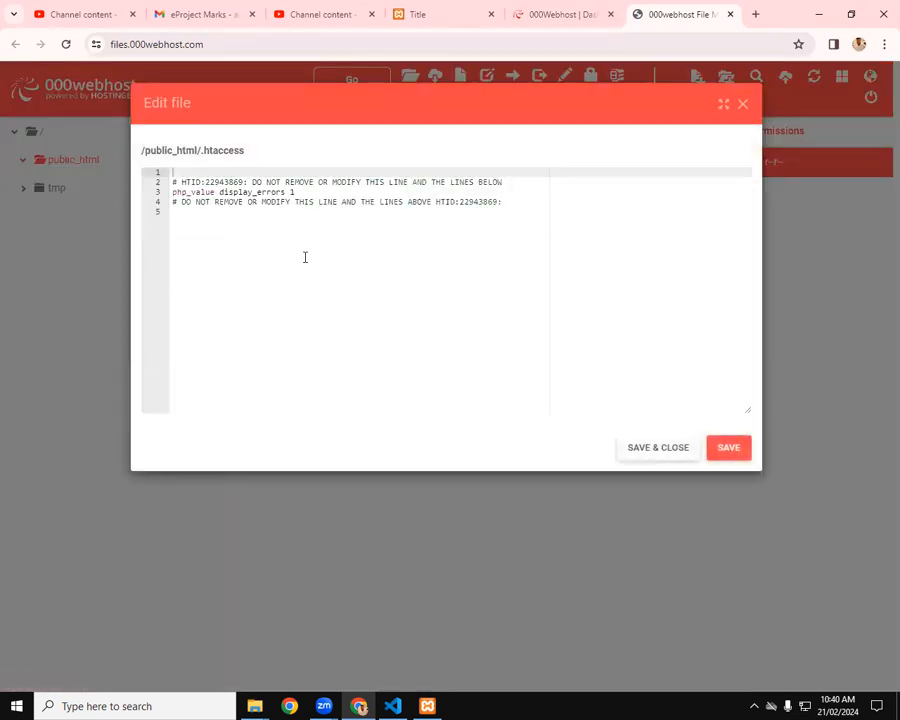
click(665, 454)
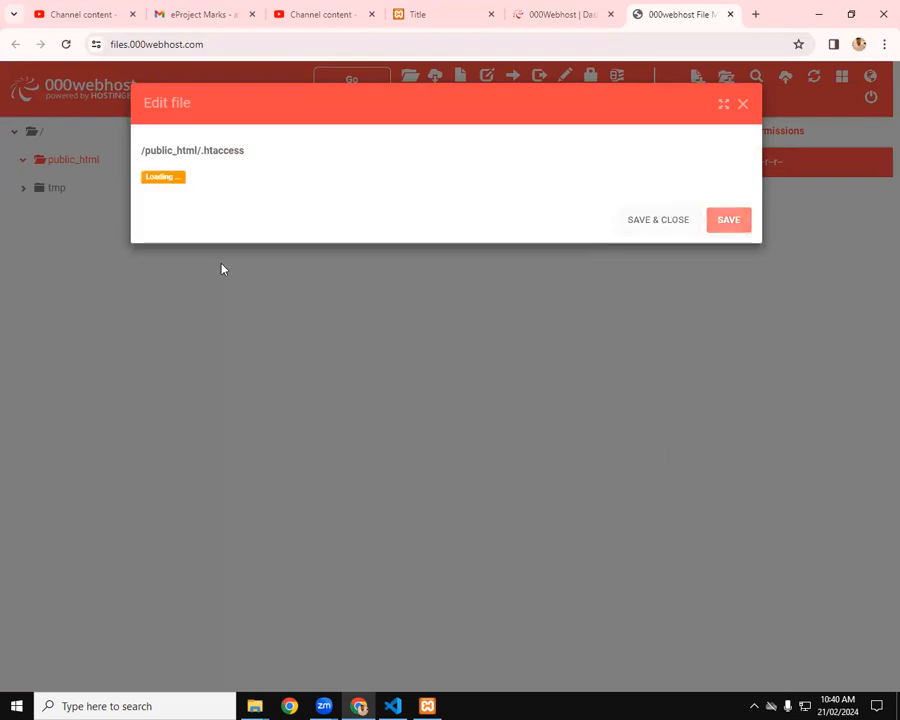
click(57, 190)
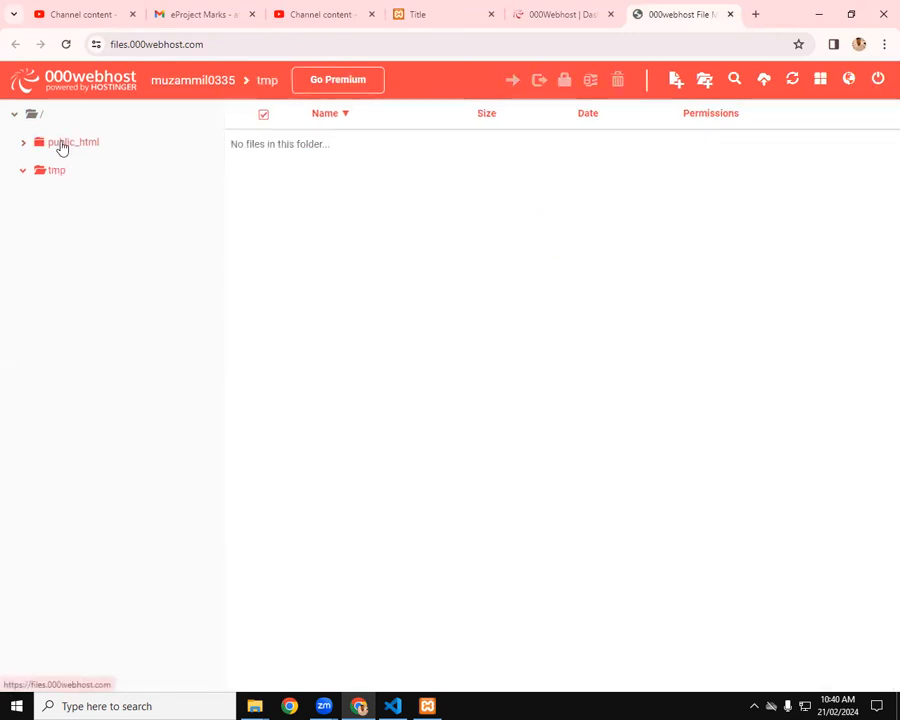
click(62, 145)
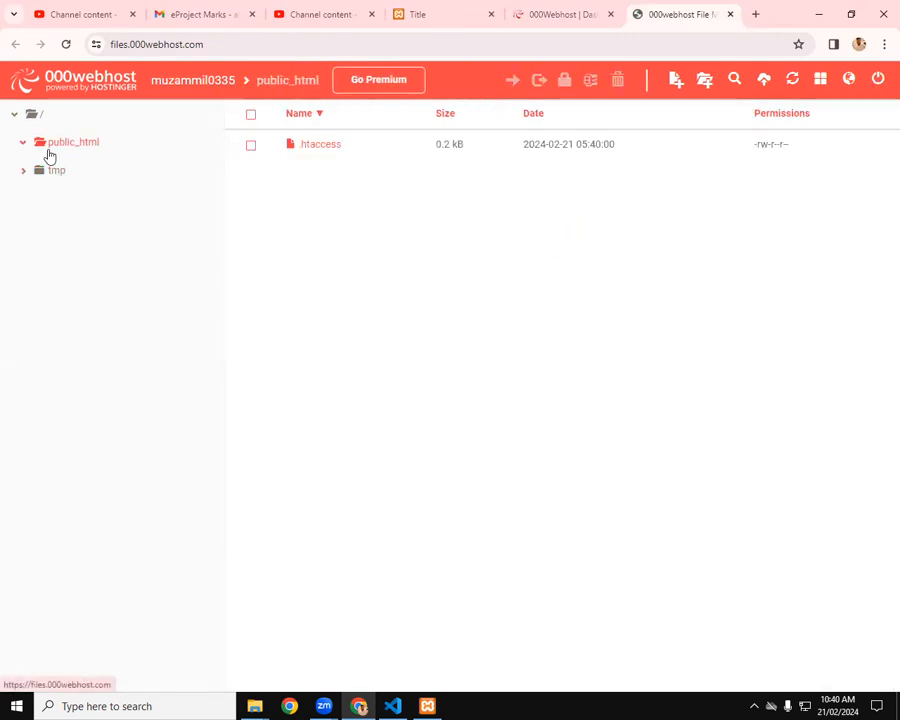
click(731, 16)
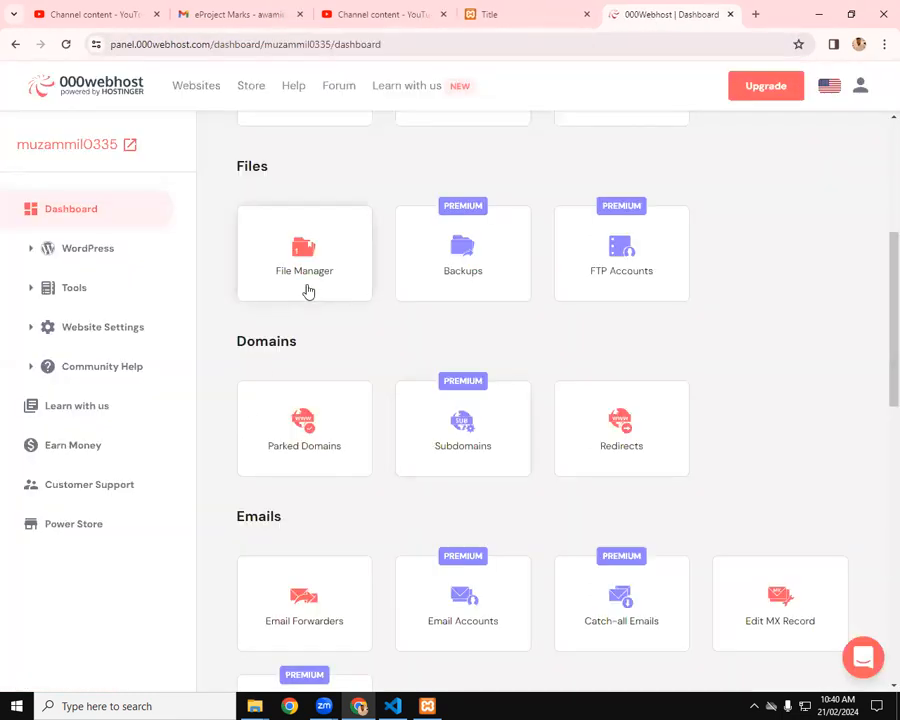
Reopen the File Manager from the Tools sidebar and view public_html, checking tmp along the way.
click(74, 290)
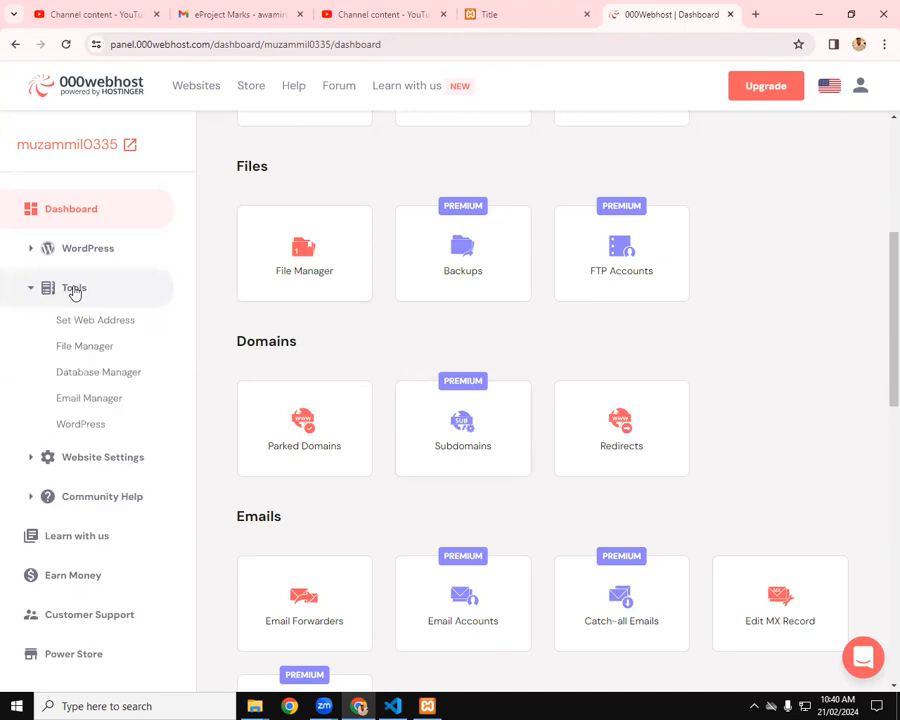
click(81, 345)
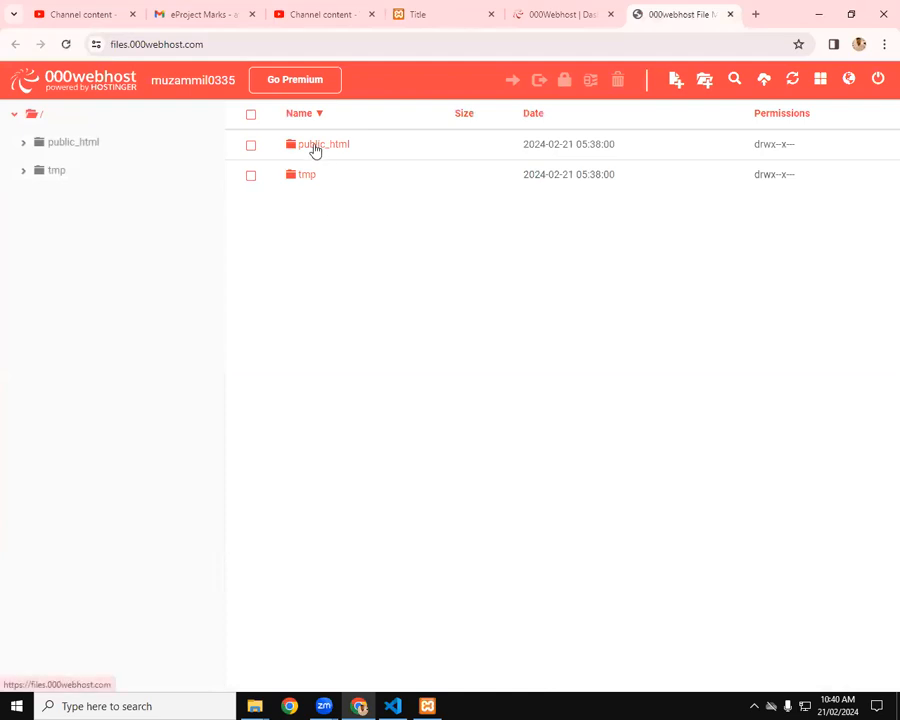
click(315, 148)
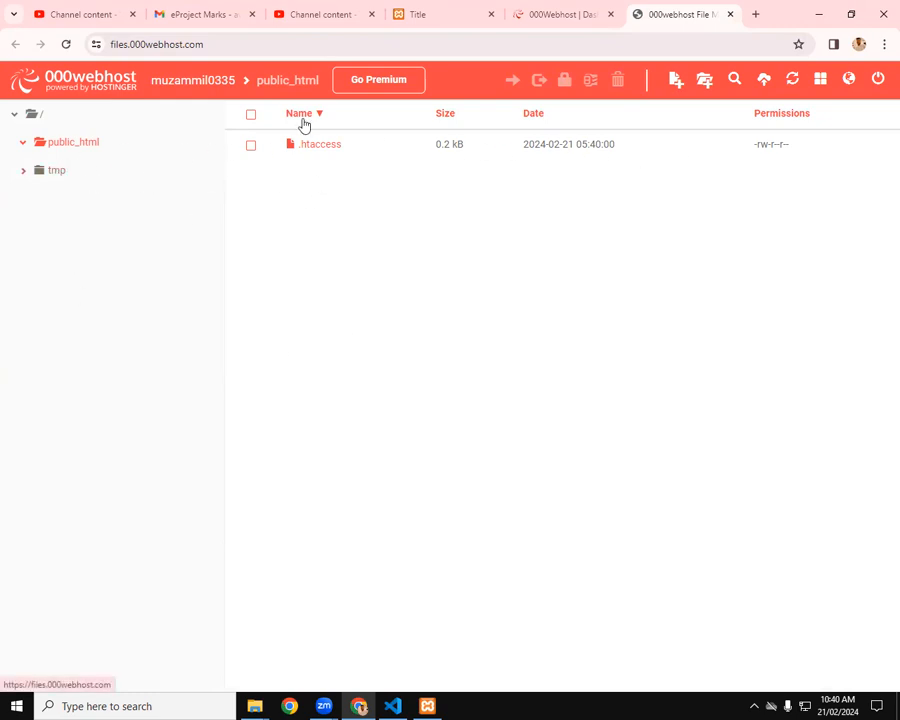
click(58, 173)
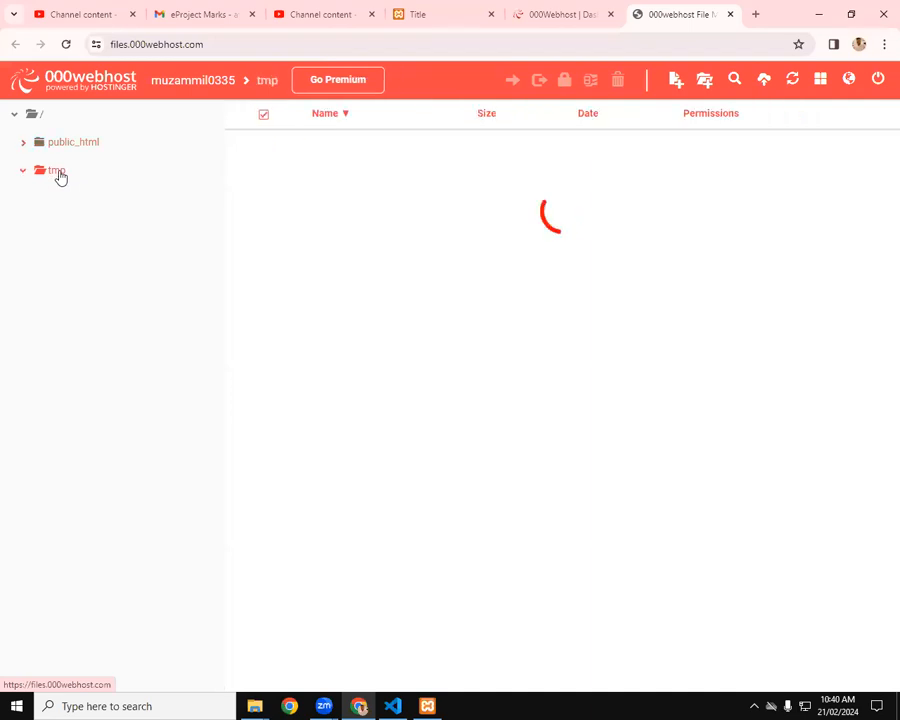
click(60, 147)
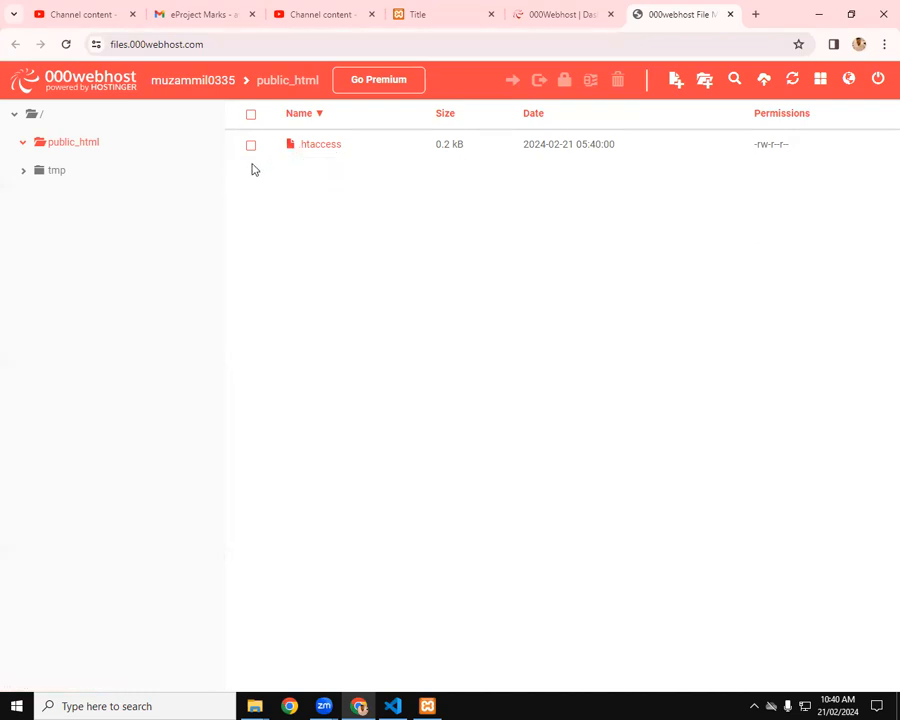
Delete .htaccess from public_html, viewing the live site in another tab in passing.
click(252, 146)
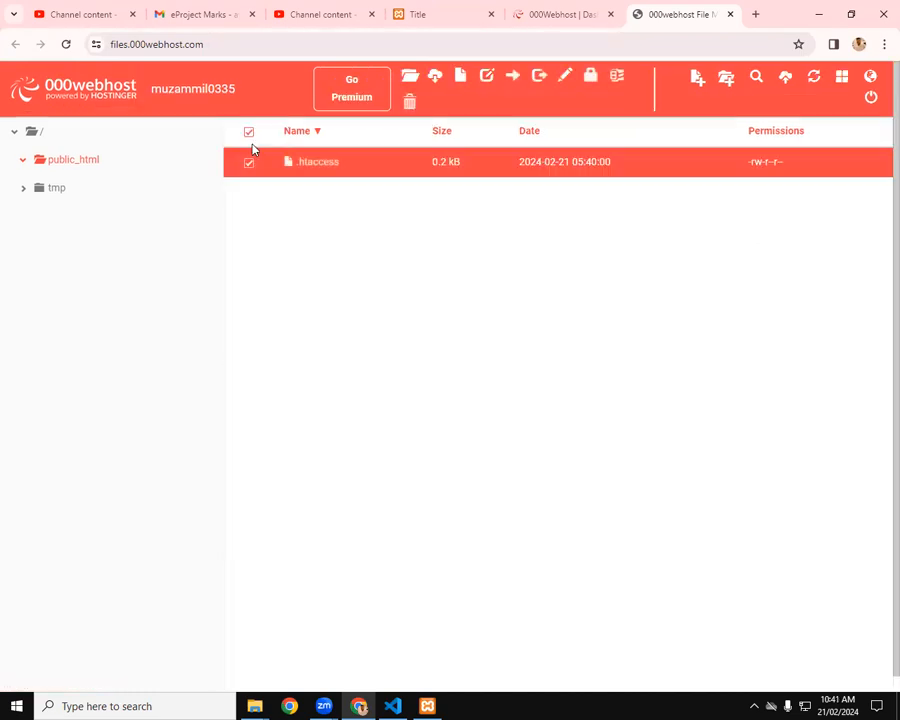
right_click(314, 165)
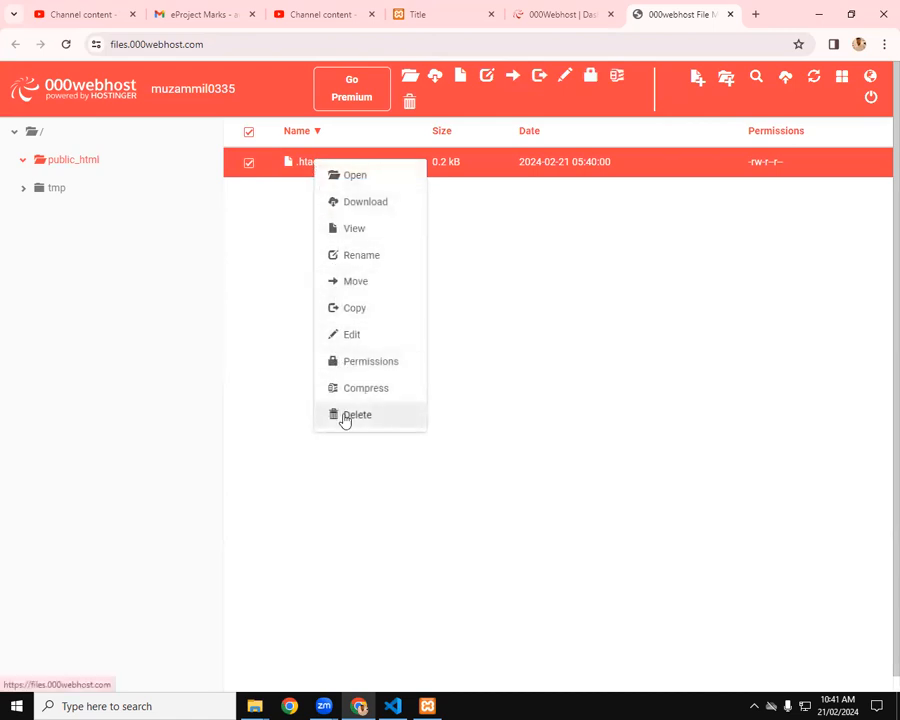
click(556, 8)
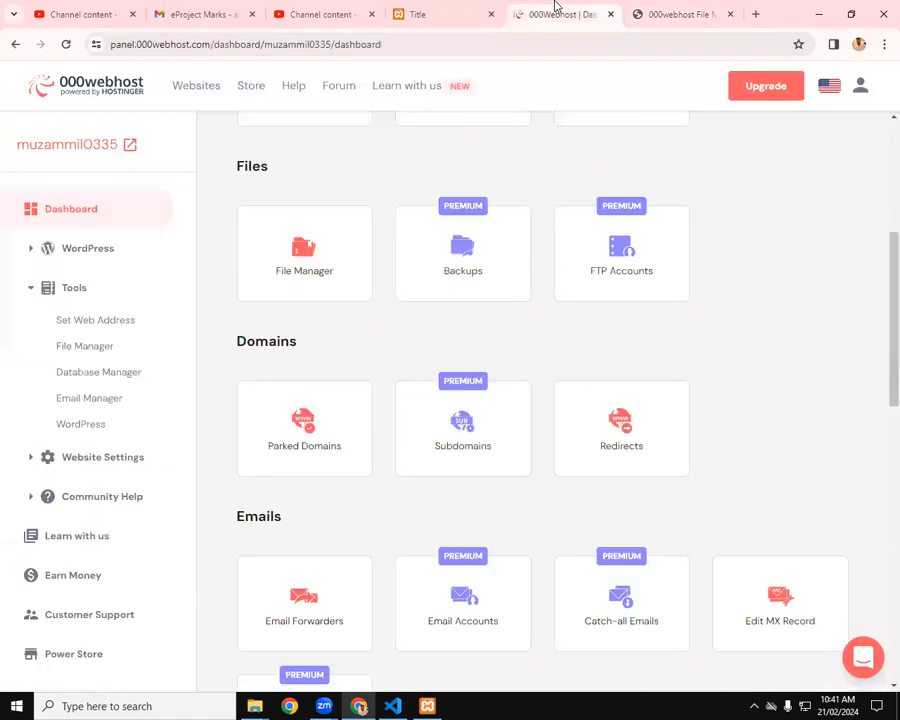
click(102, 150)
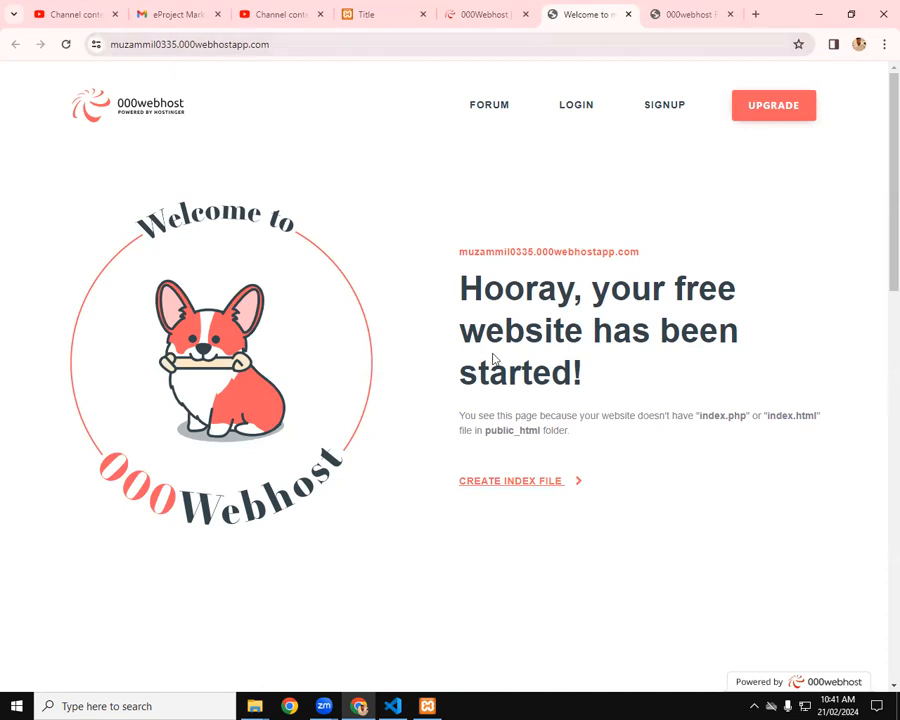
click(470, 13)
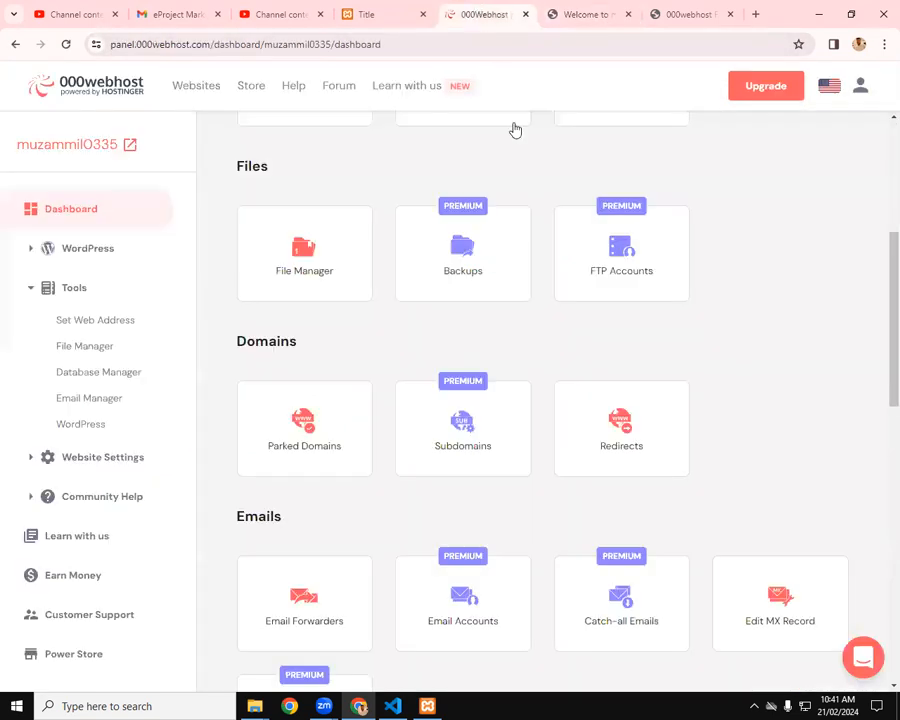
click(675, 9)
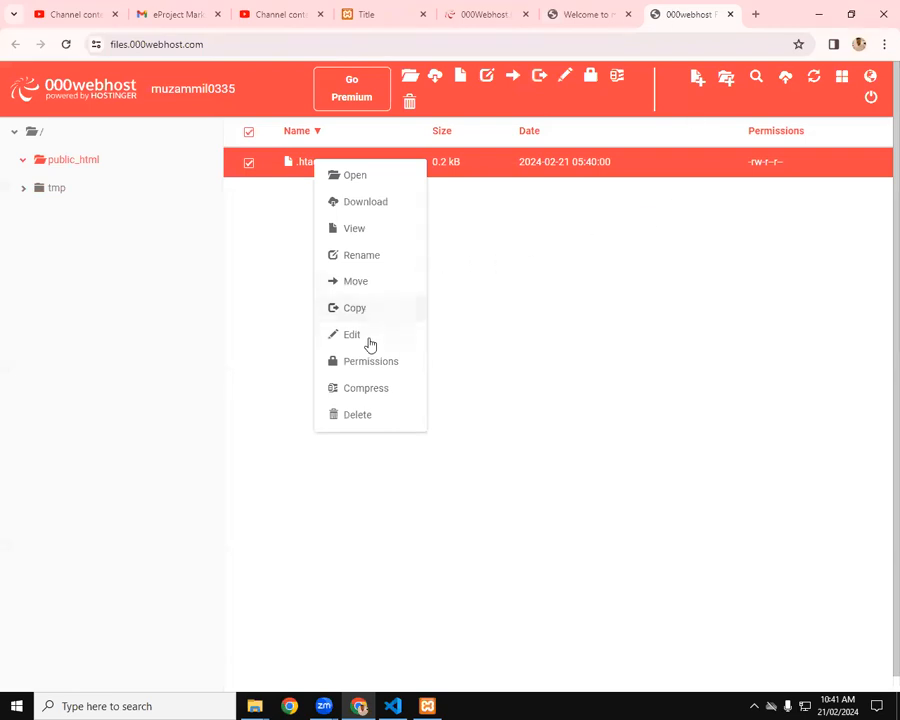
click(359, 414)
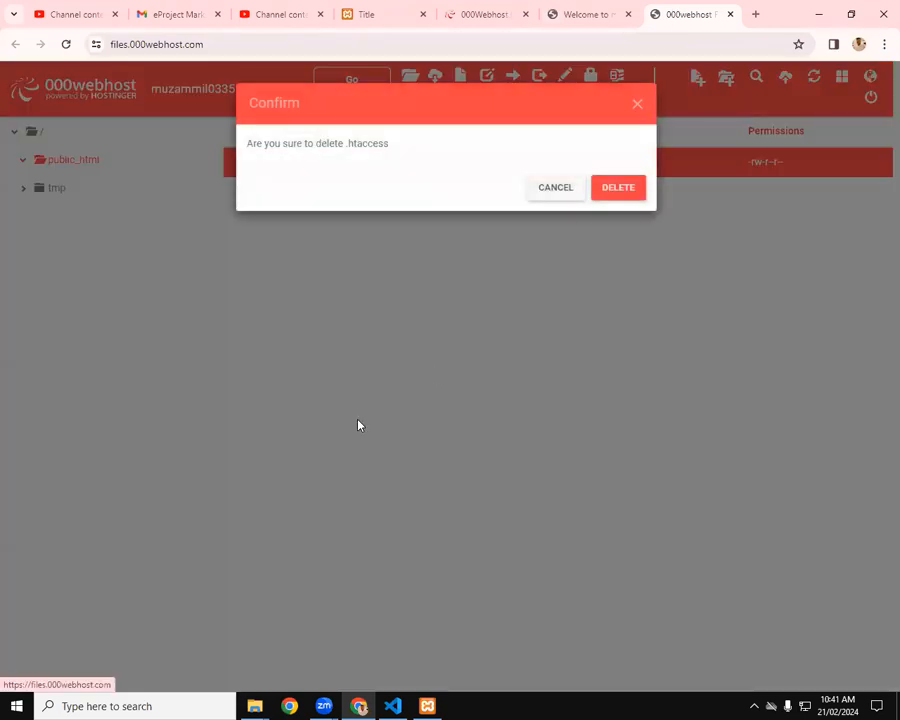
click(639, 187)
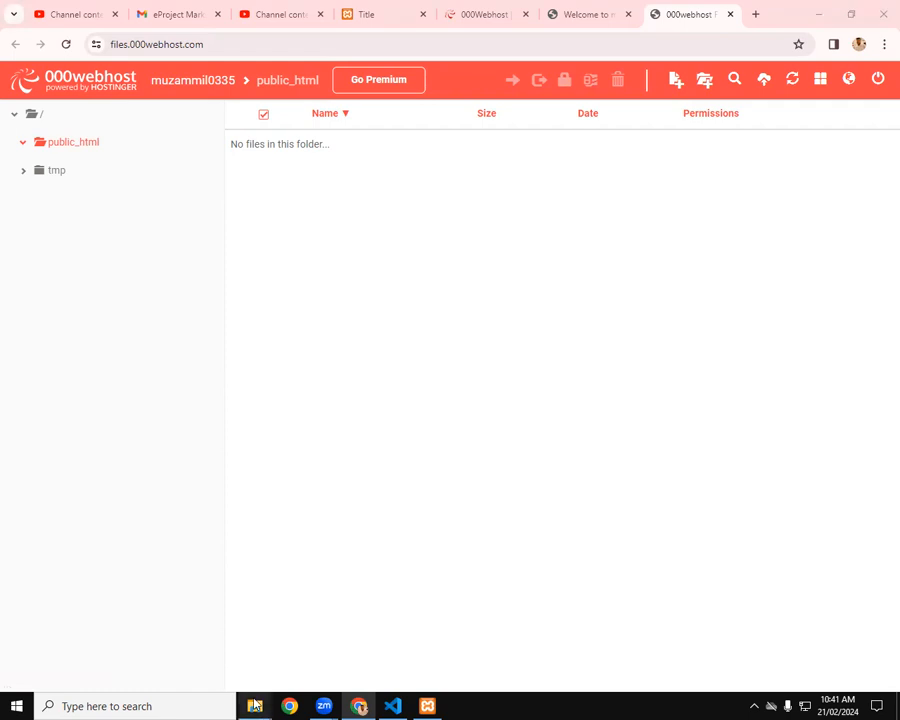
Bring the update_data Explorer window forward and open its images folder.
mouse_move(255, 705)
click(192, 630)
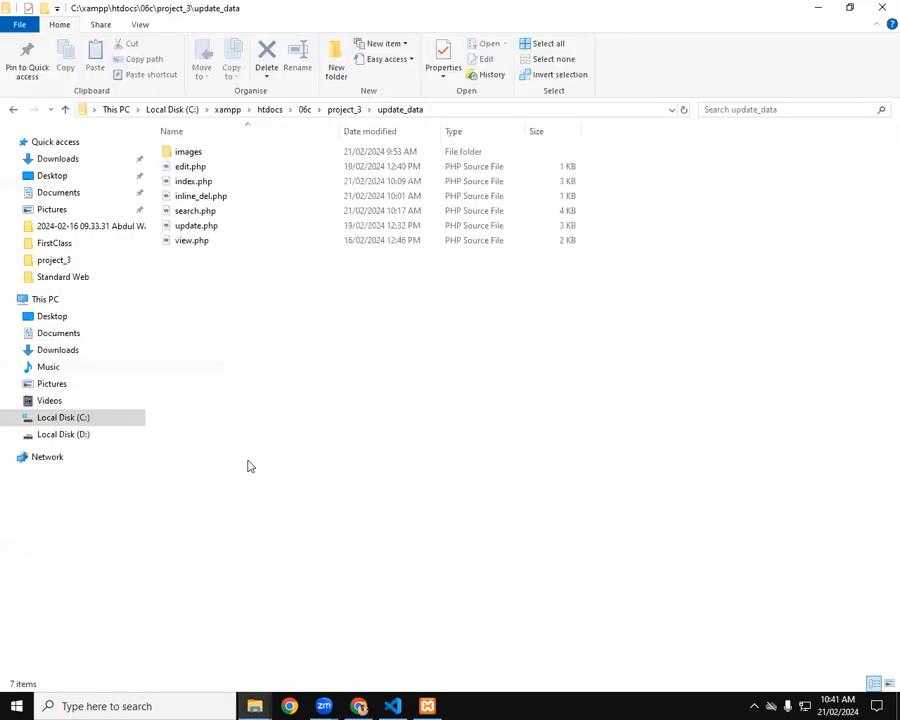
double_click(207, 157)
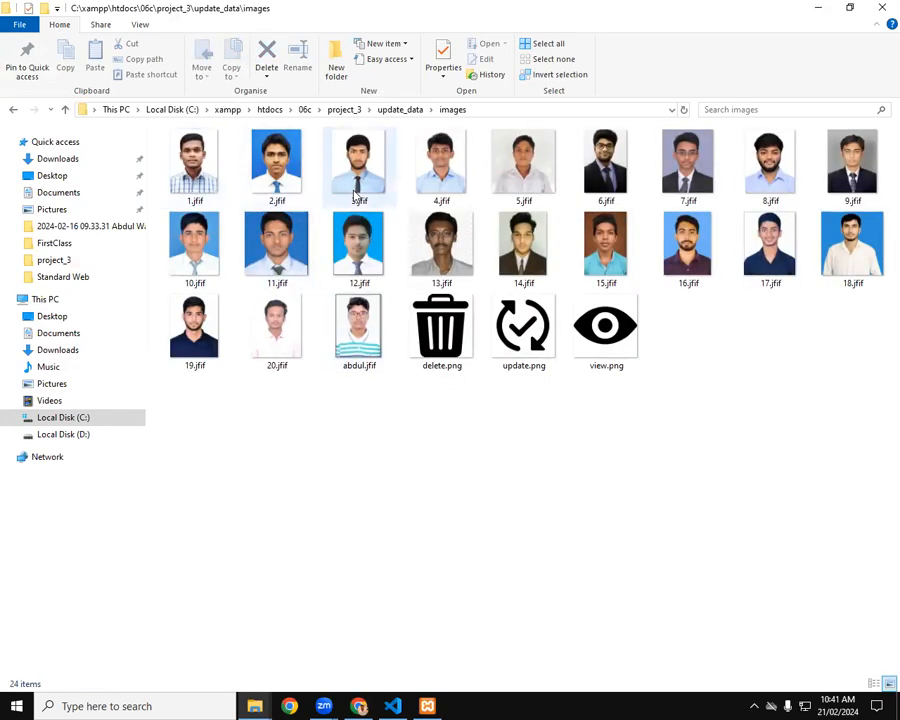
Delete photos 1.jfif through 19.jfif, keeping 20.jfif and abdul.jfif, then return to update_data.
click(199, 178)
key(shift+Right)
key(shift+Right)
key(shift+Right)
key(shift+Right)
key(shift+Right)
key(shift+Right)
key(shift+Right)
key(shift+Right)
key(shift+Right)
key(shift+Right)
key(shift+Right)
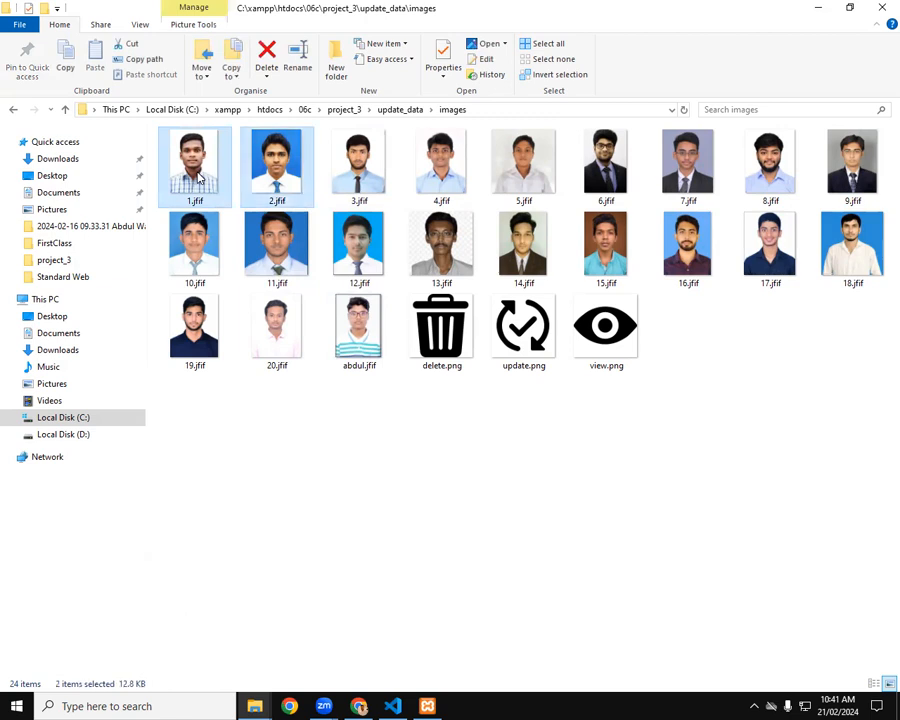
key(shift+Right)
key(shift+Right)
key(shift+Right)
key(shift+Right)
key(shift+Right)
key(shift+Right)
key(shift+Right)
key(shift+Right)
key(shift+Right)
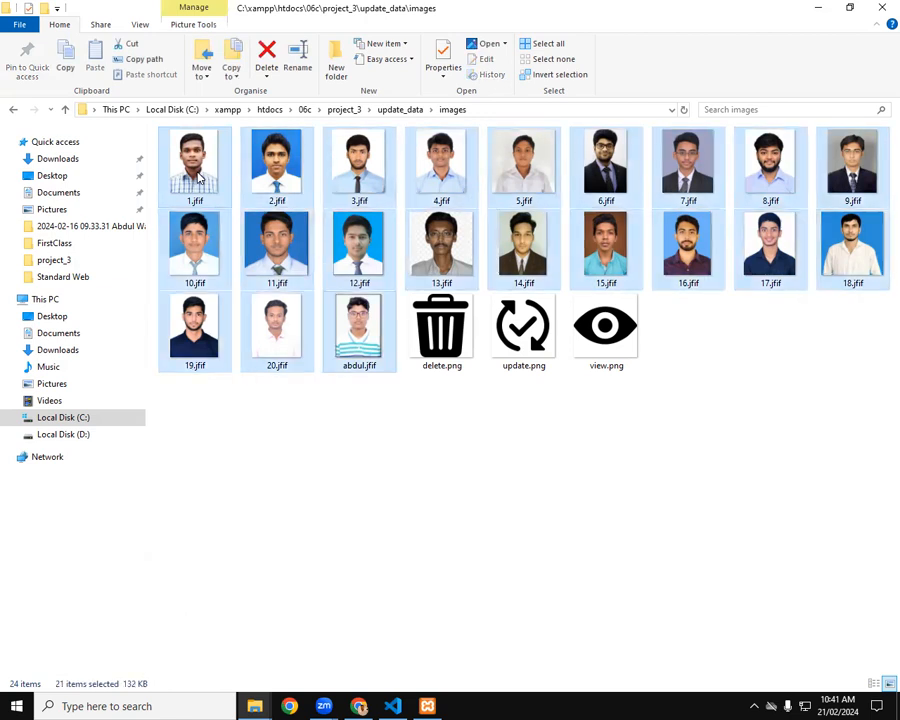
key(shift+Left)
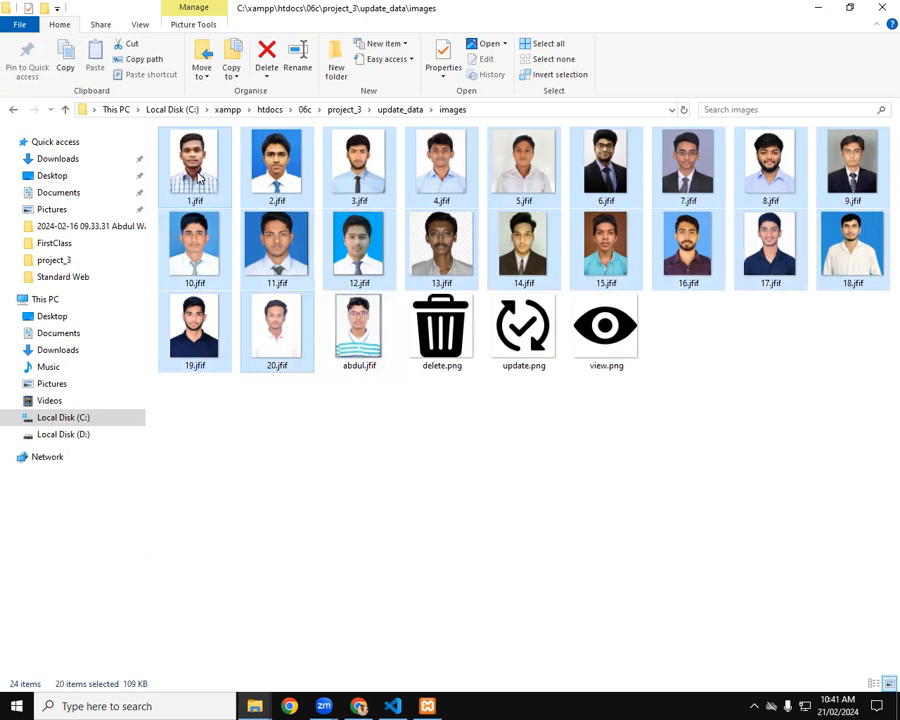
key(shift+Left)
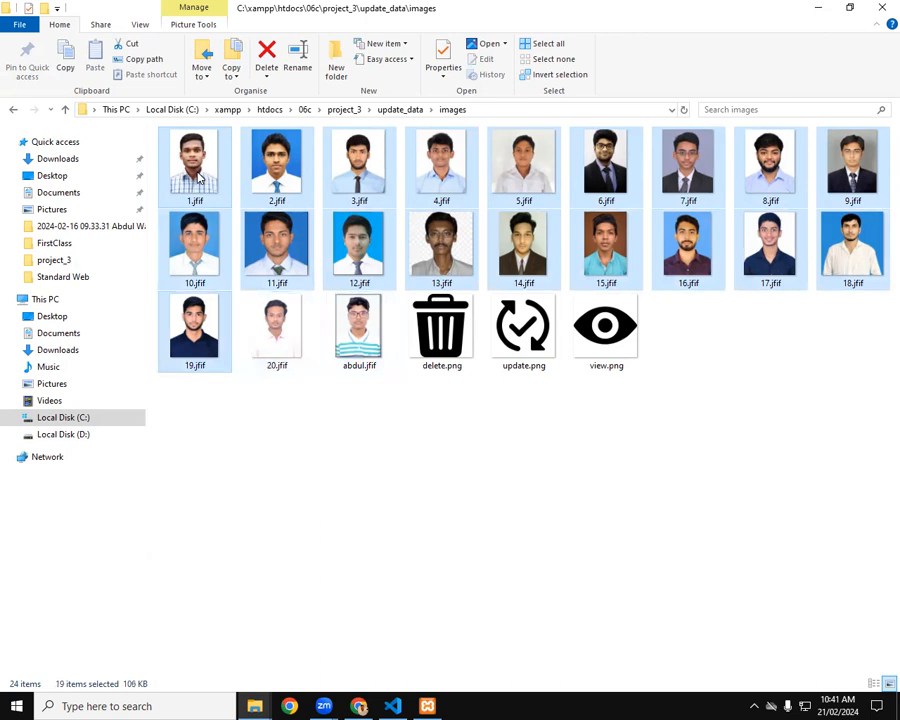
key(Delete)
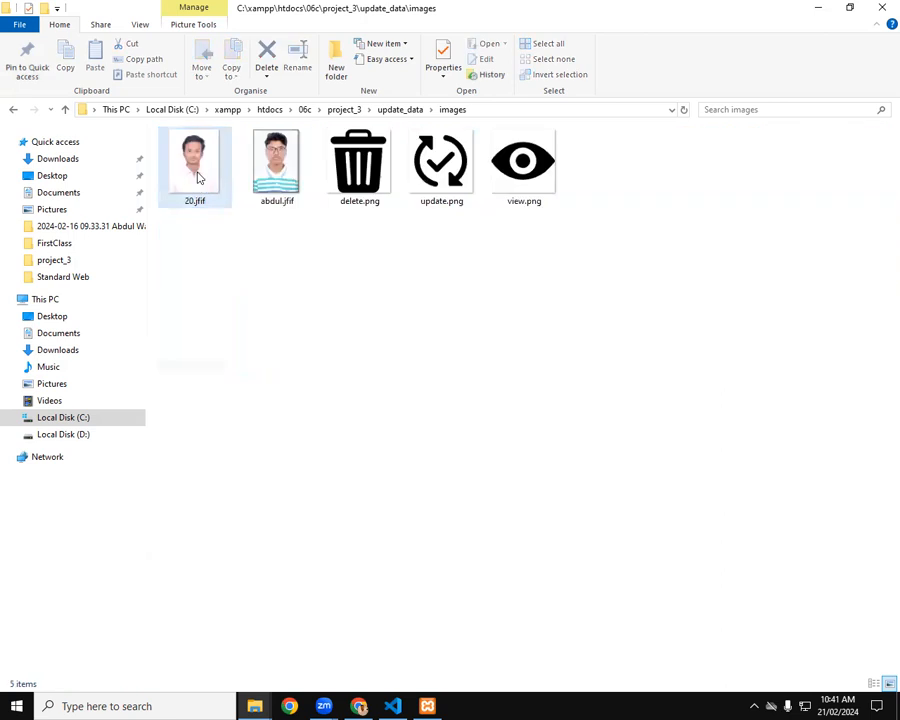
click(386, 110)
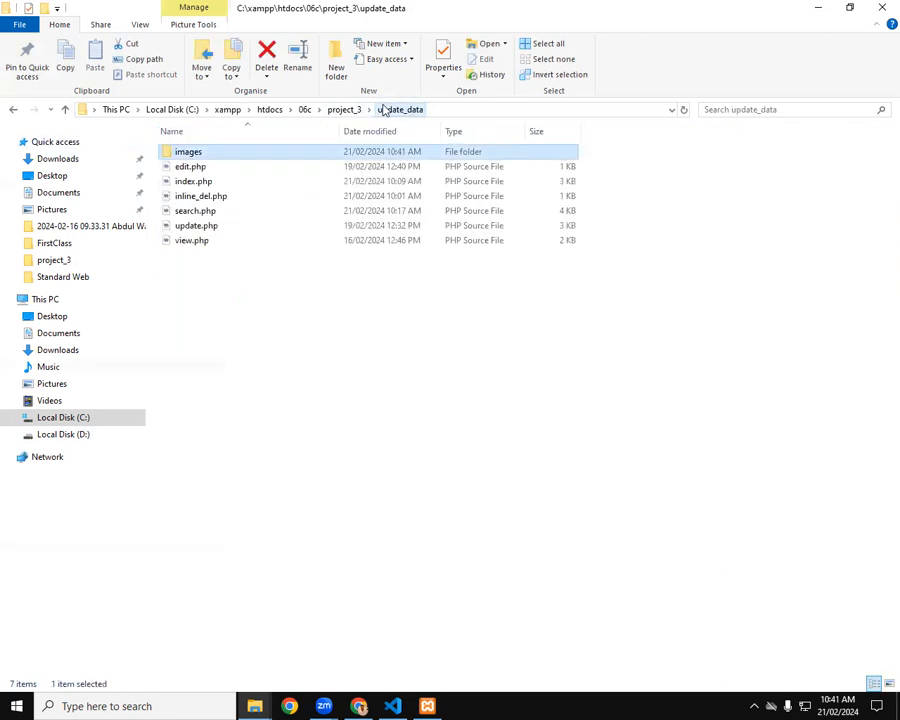
Cancel the pending upload of the images folder and six PHP files, leaving public_html empty.
drag(247, 298, 455, 280)
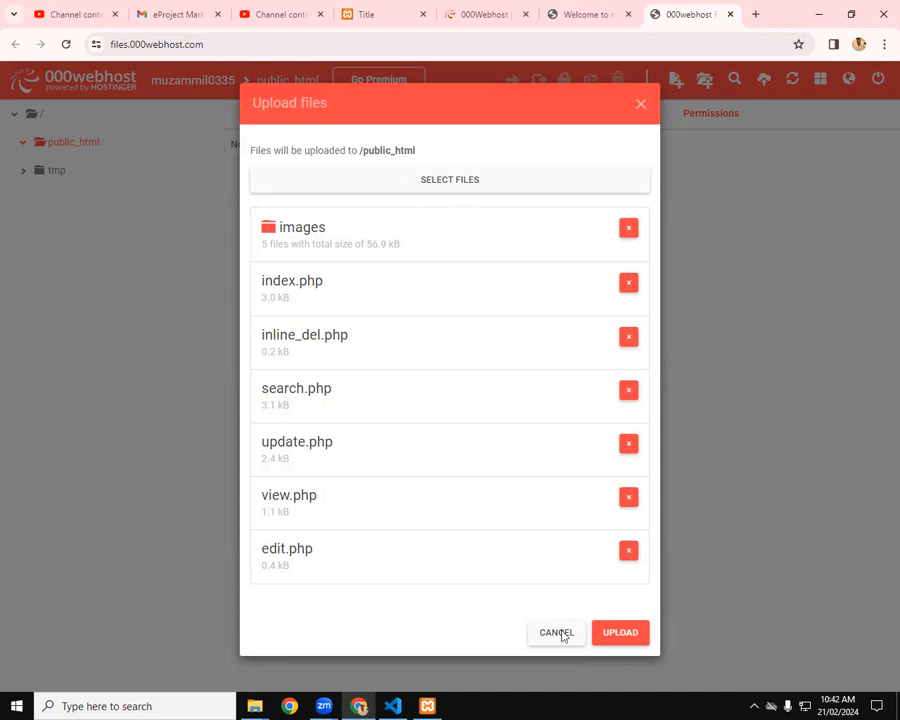
click(191, 217)
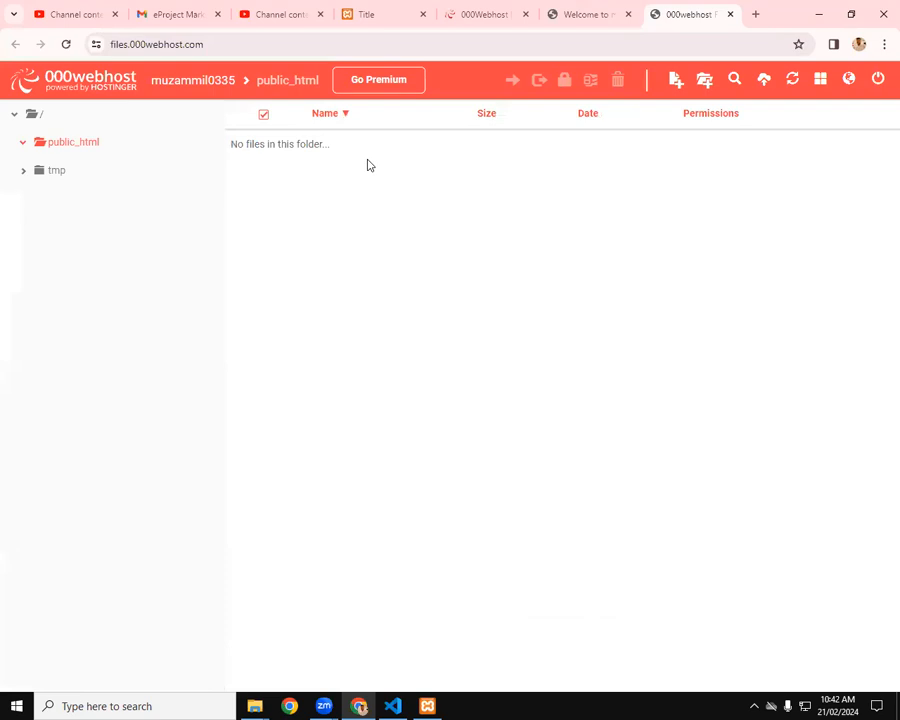
Create a new folder named htdocs inside public_html and open it.
click(709, 85)
text(htdocs)
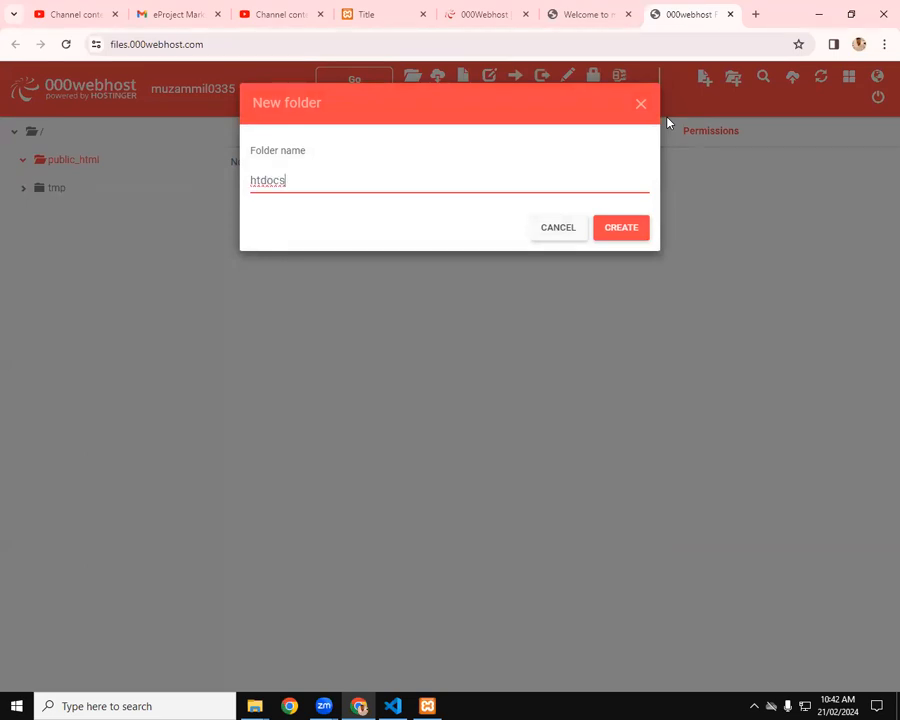
click(610, 228)
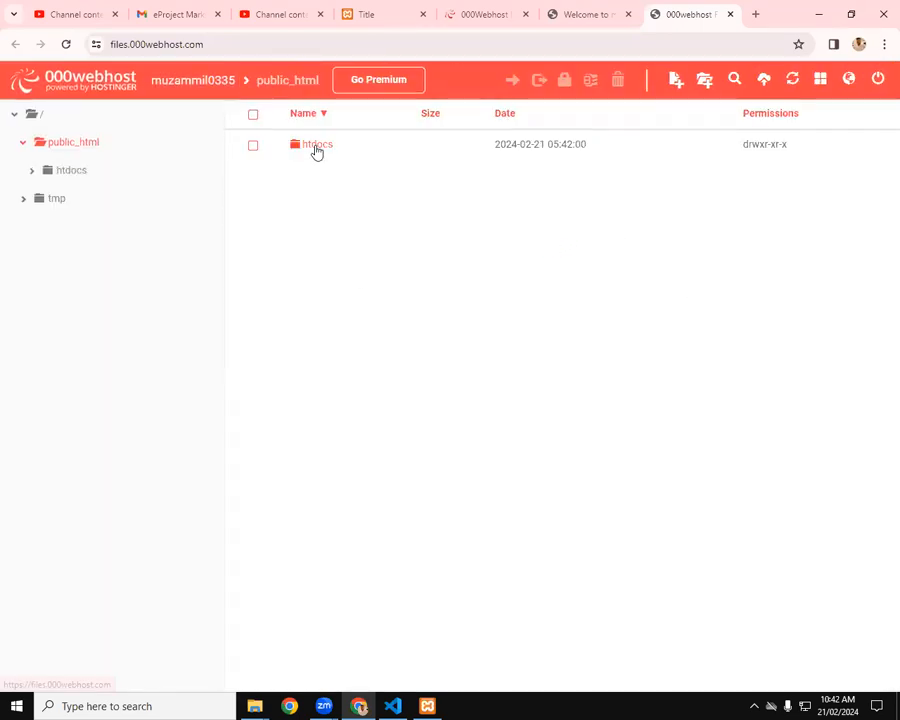
click(316, 149)
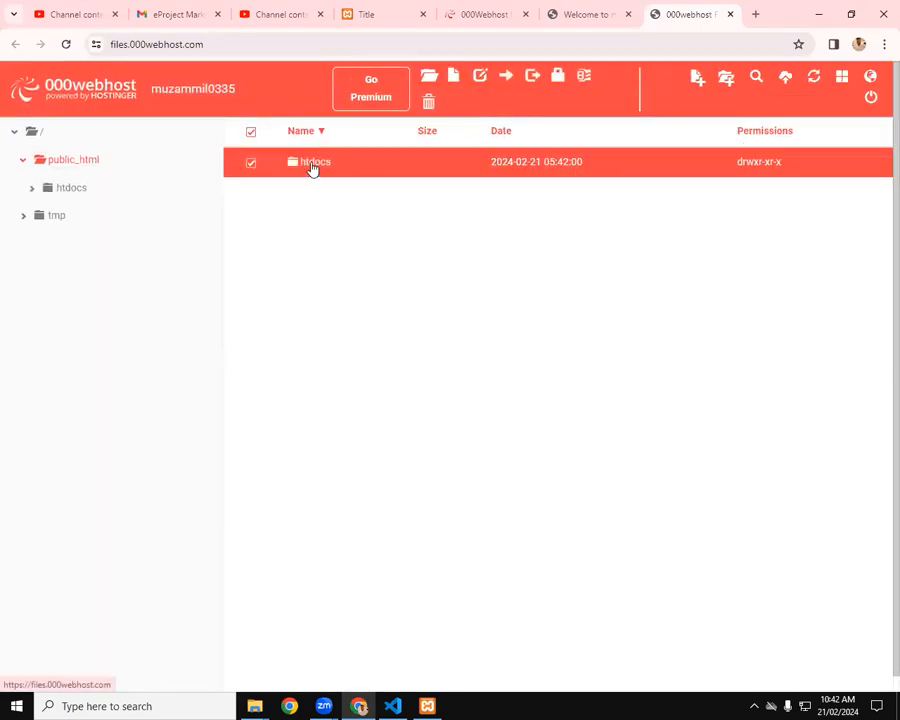
double_click(312, 166)
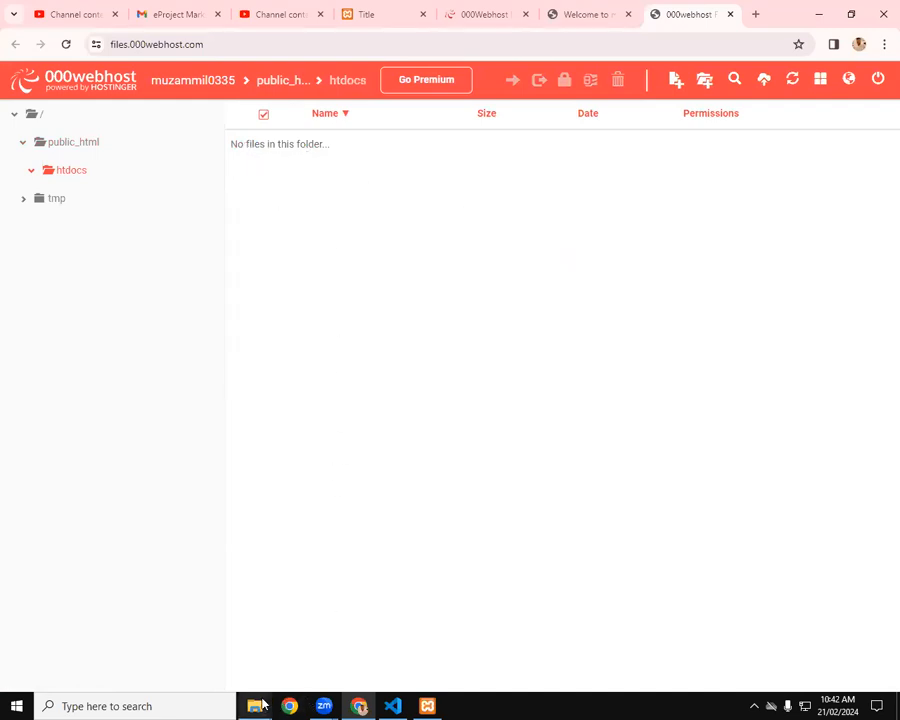
Upload the images folder plus edit, index, inline_del, search, update and view PHP files into htdocs.
mouse_move(255, 706)
click(198, 628)
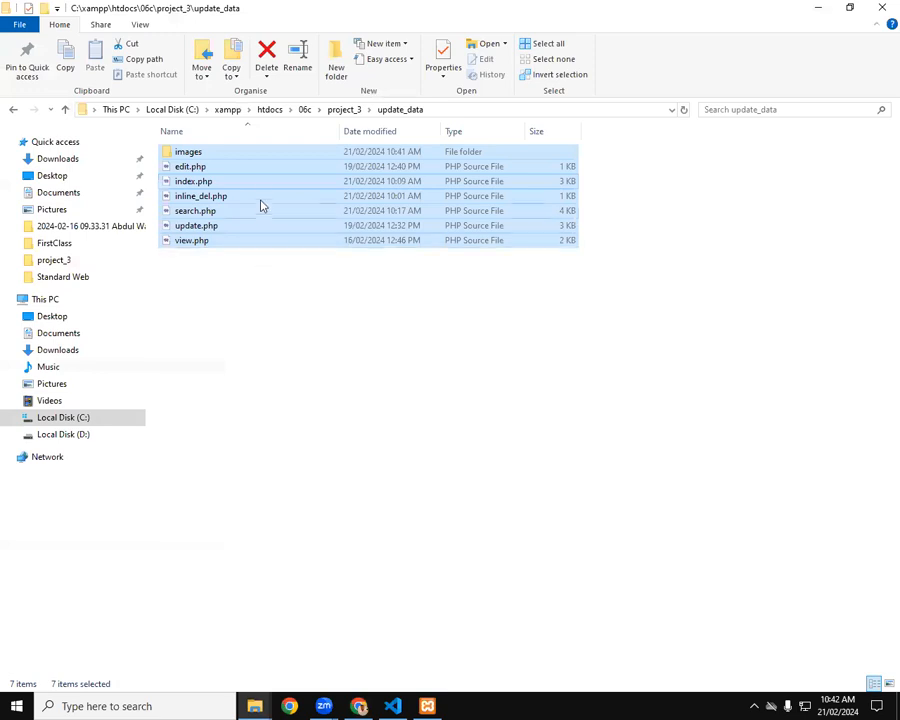
drag(273, 207, 441, 267)
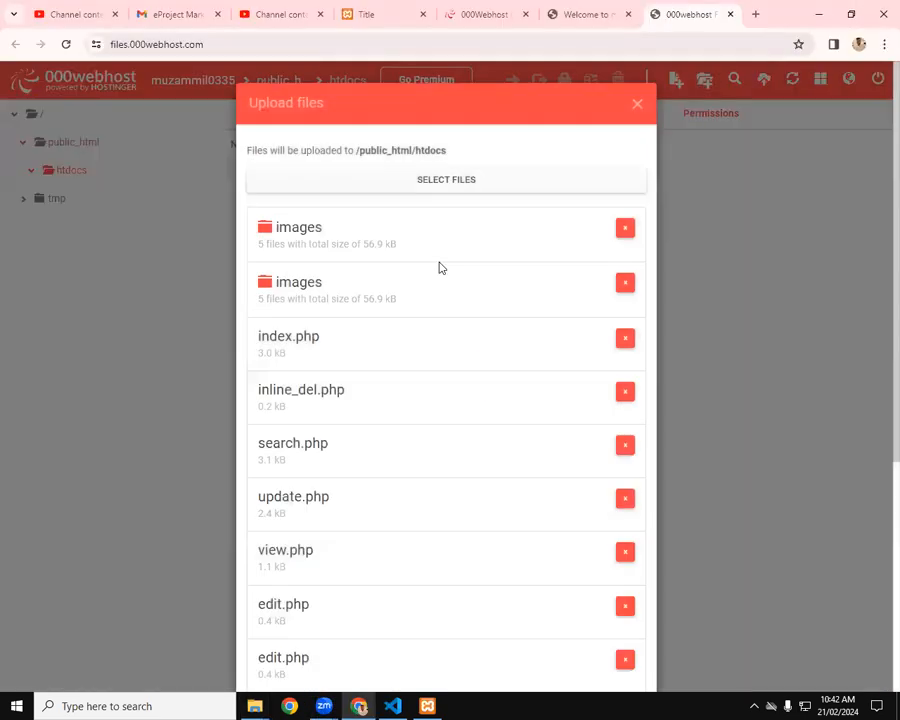
scroll(872, 410, down, 4)
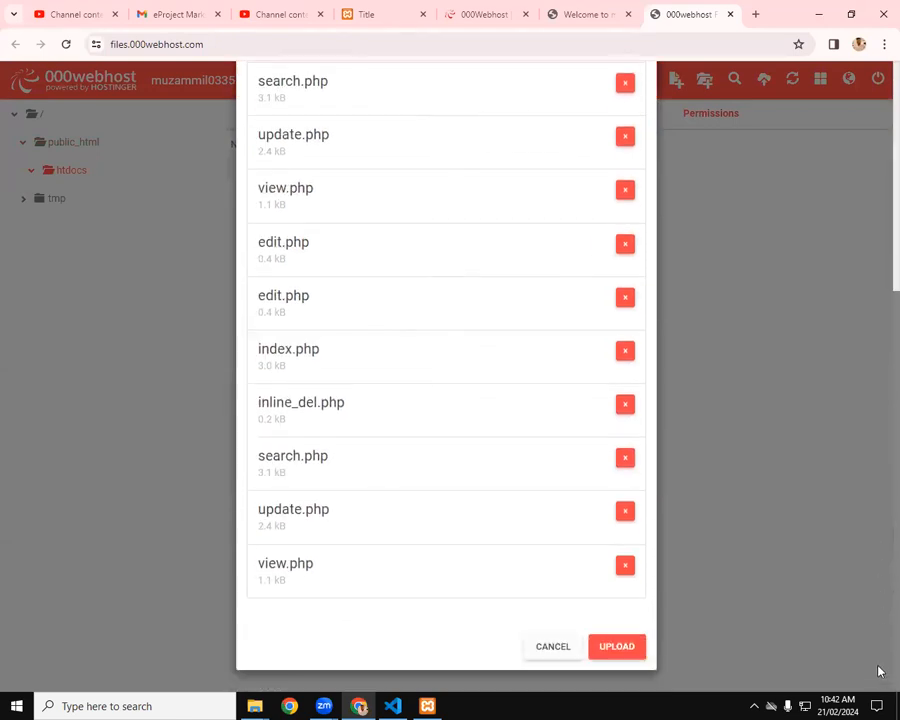
click(630, 650)
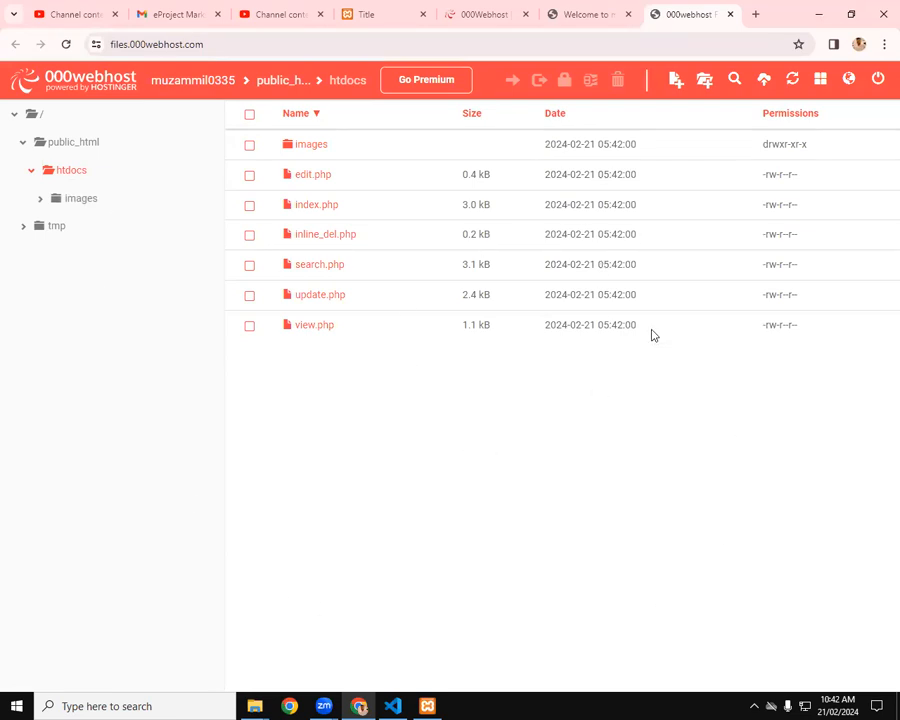
Close the welcome page tab and go to the MySQL Databases page from the dashboard.
click(587, 16)
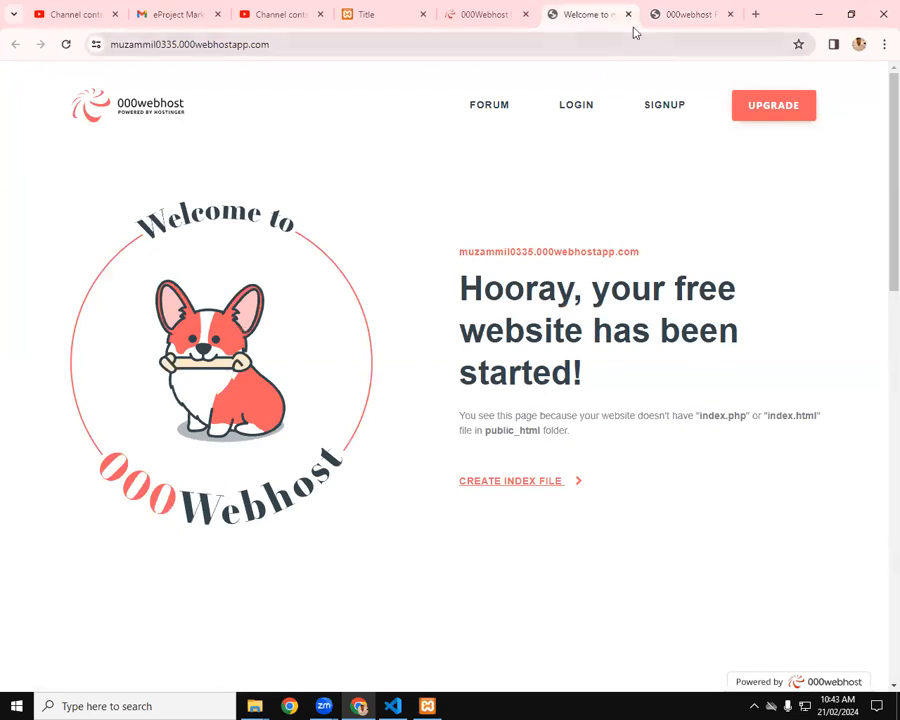
click(628, 14)
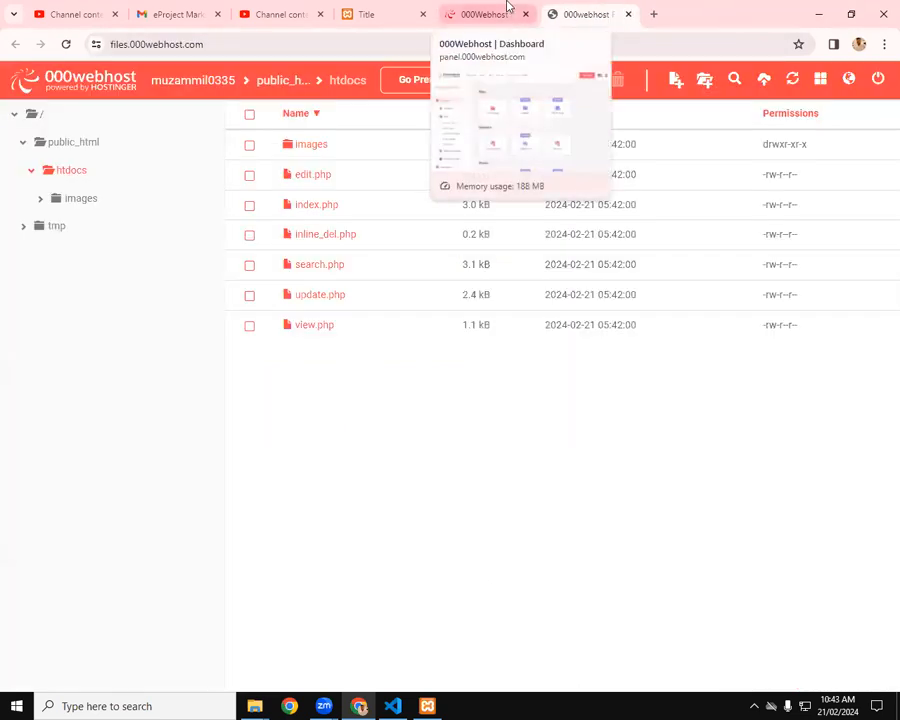
click(512, 12)
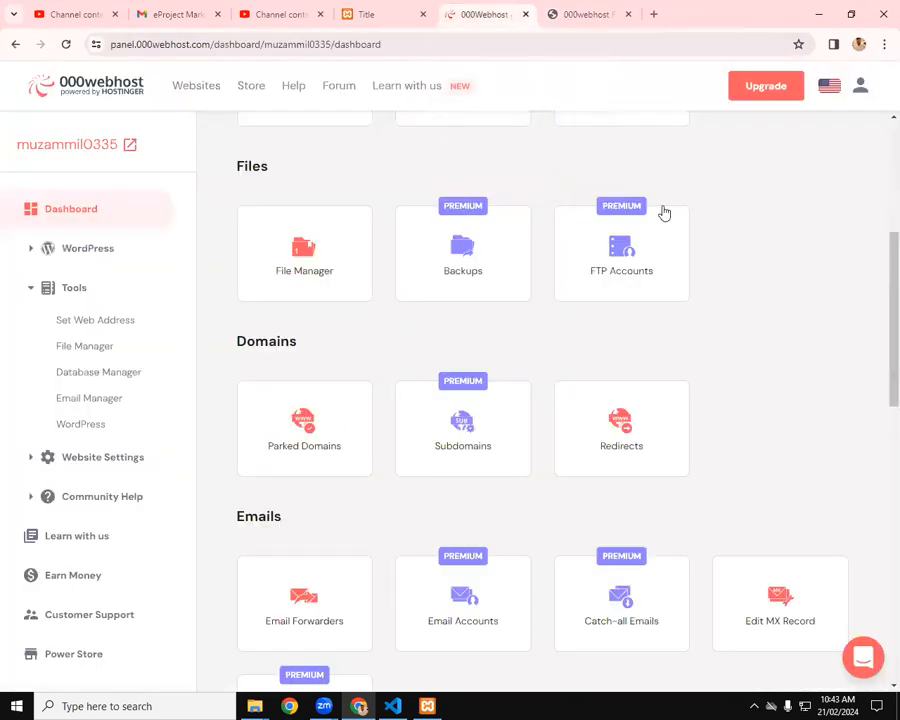
scroll(878, 300, down, 3)
scroll(878, 400, down, 3)
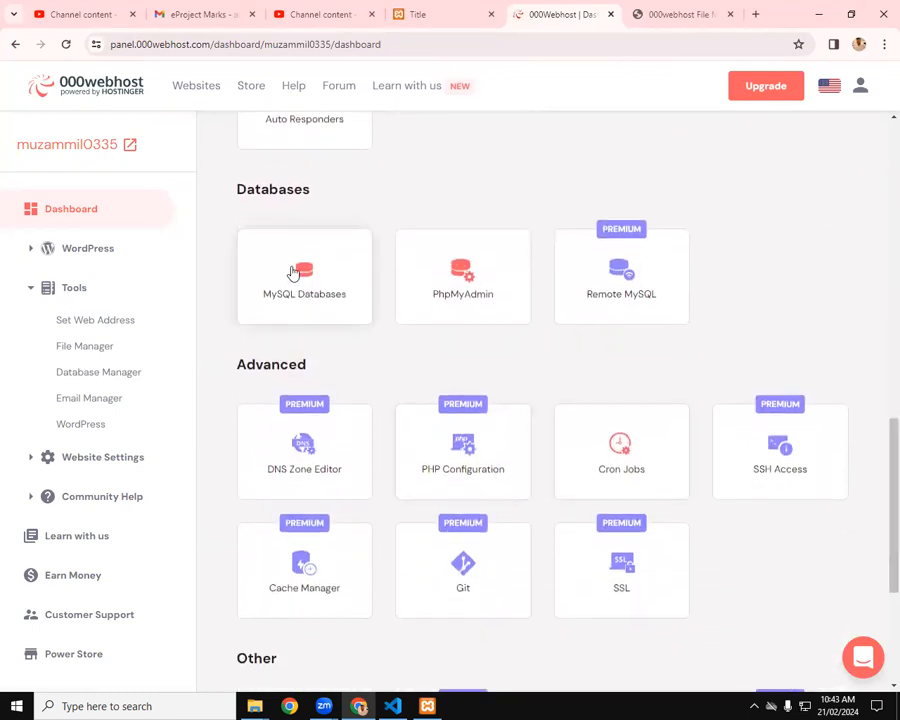
click(293, 272)
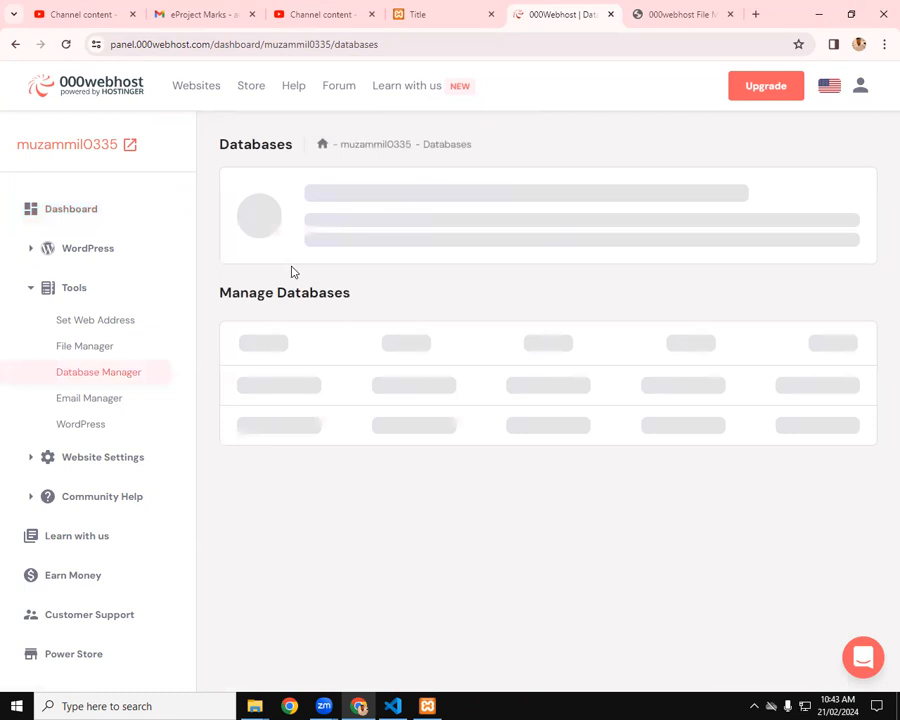
Open the live site in a new tab, then return to the Databases page.
right_click(56, 150)
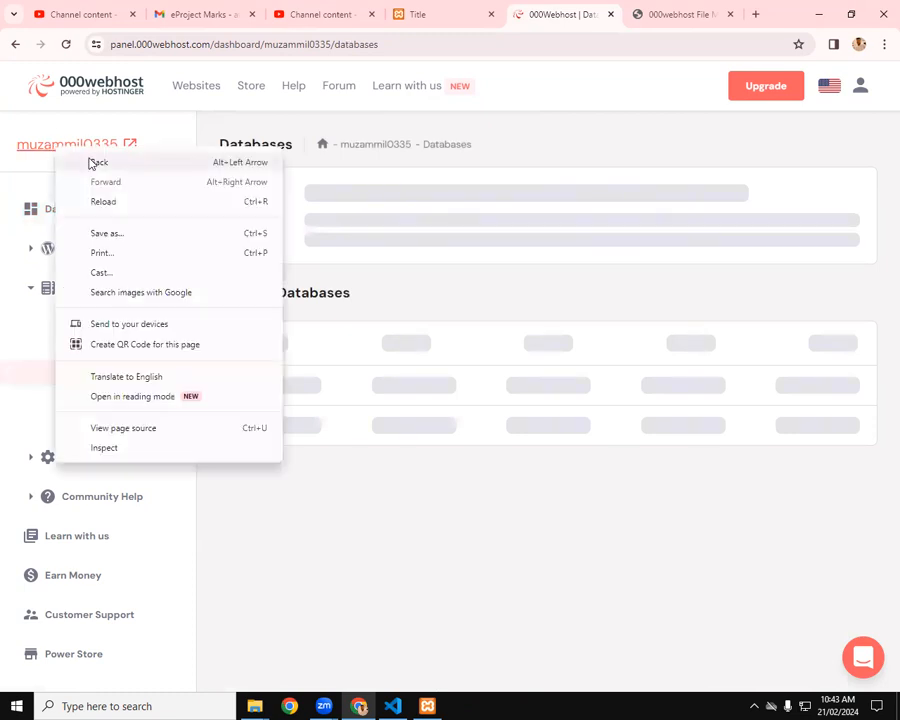
click(76, 146)
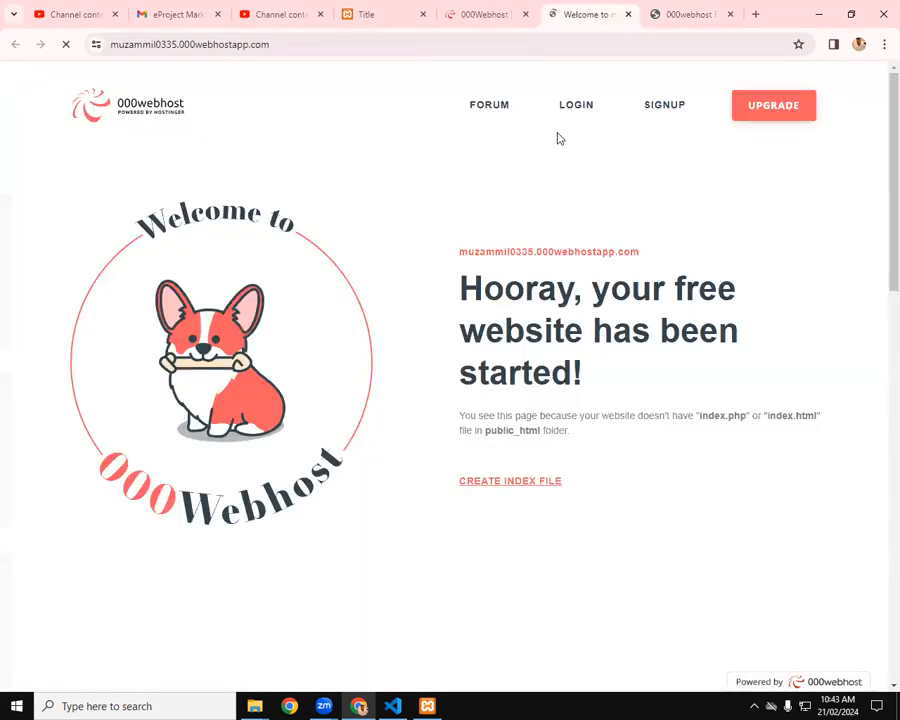
click(452, 9)
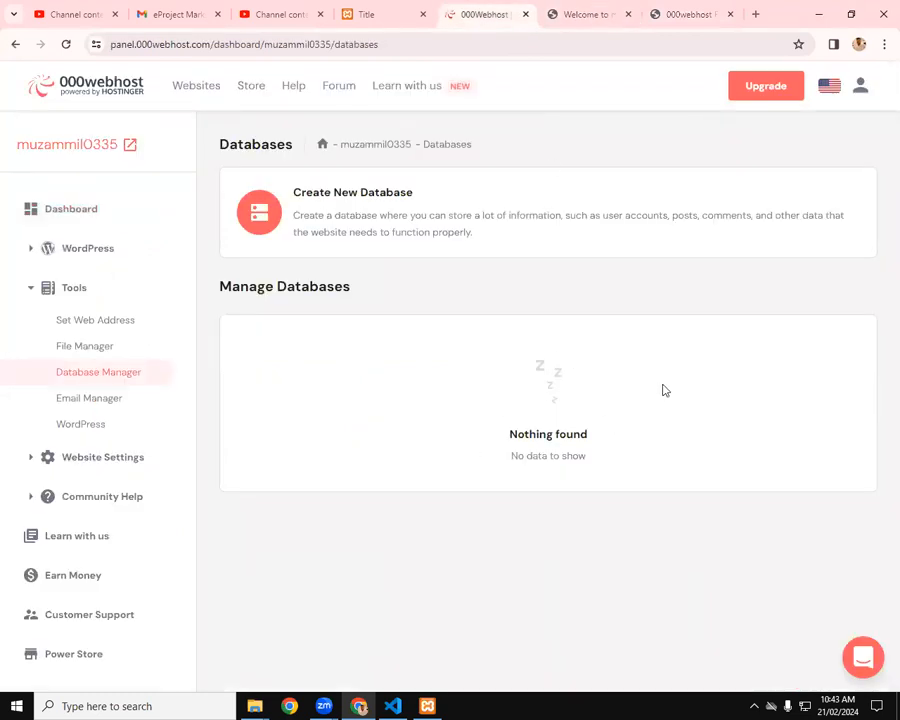
Start a new database named aptech and enter its database username.
click(313, 212)
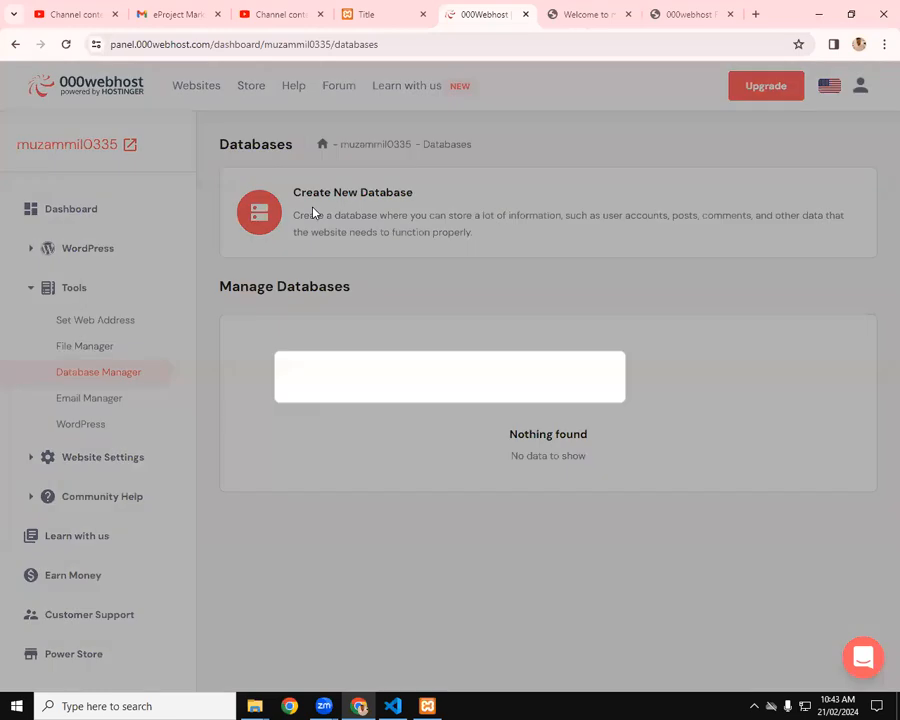
click(335, 320)
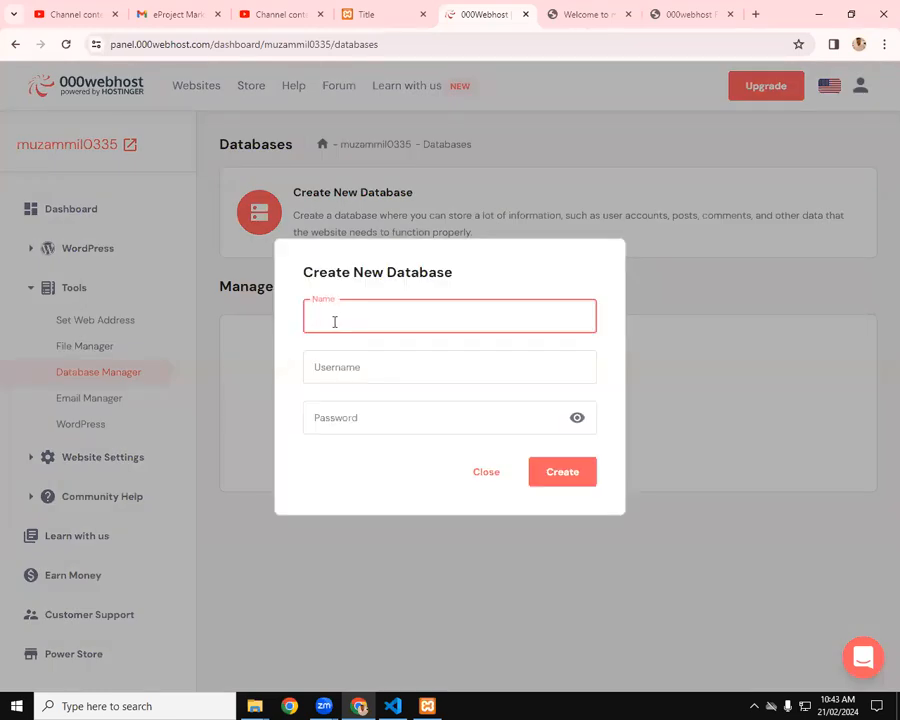
text(h)
click(313, 365)
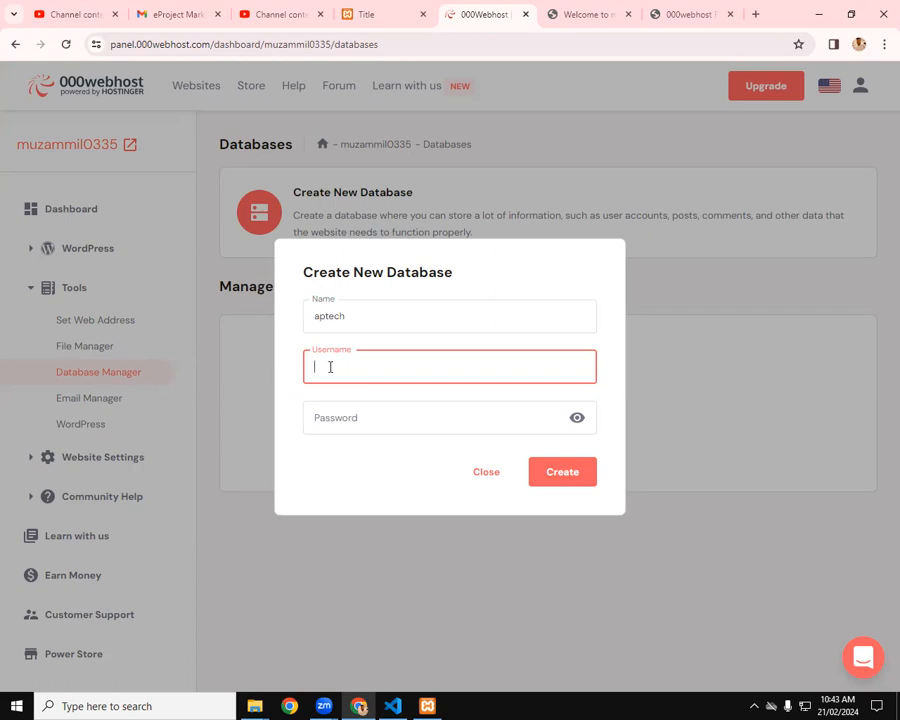
text(muzammil)
Enter a database password that meets all the rules, then create the database.
click(352, 411)
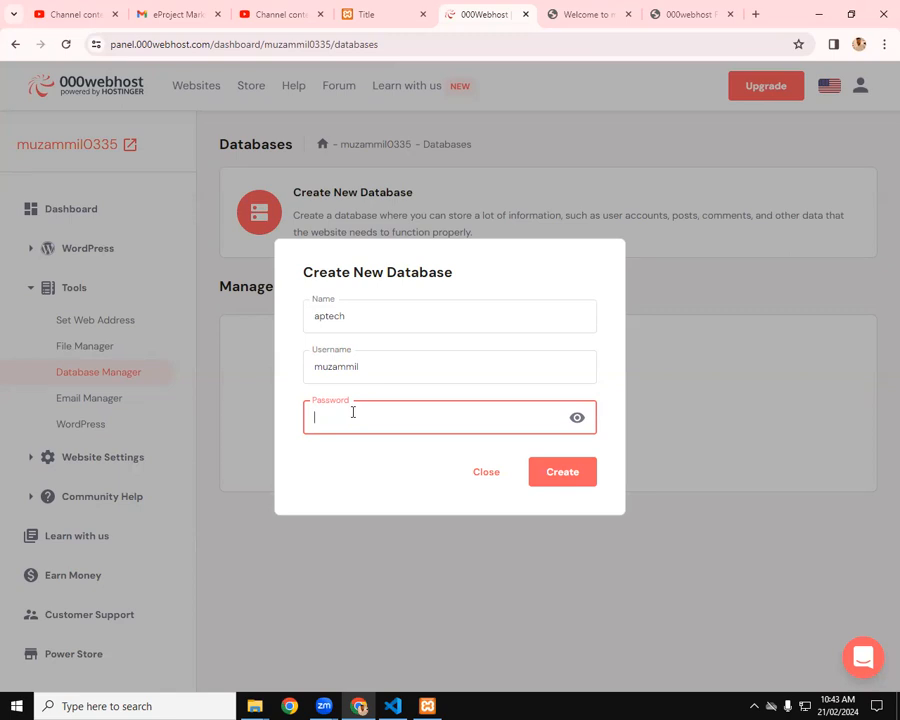
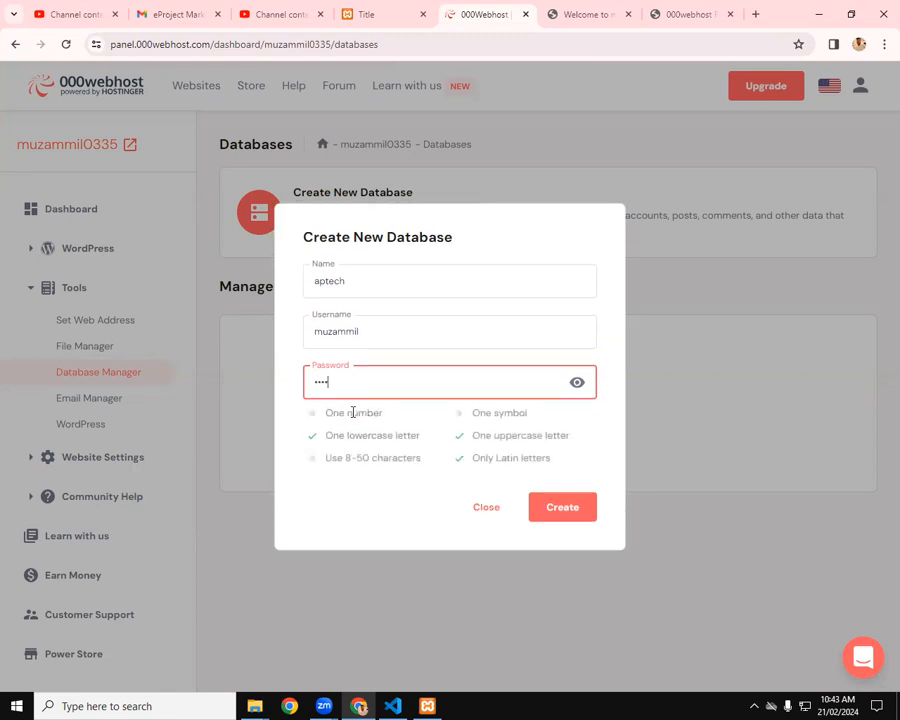
click(577, 383)
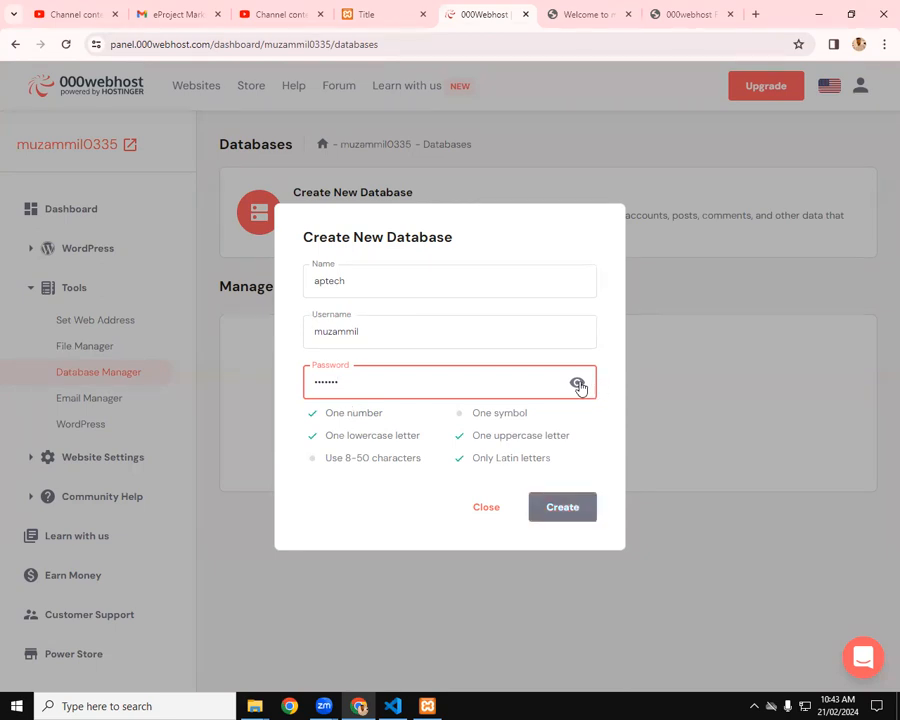
click(337, 385)
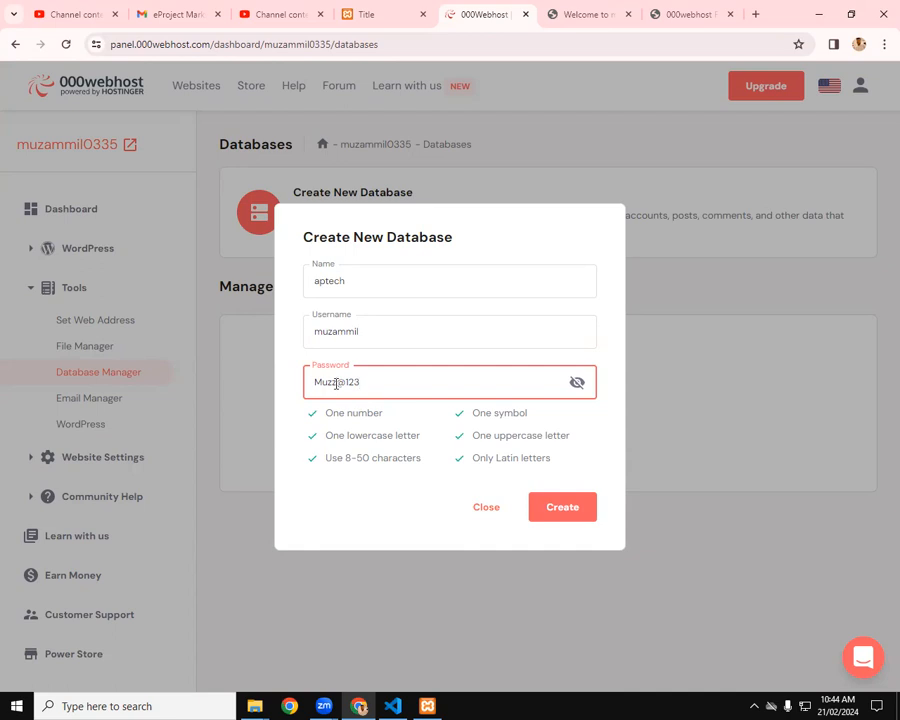
key(BackSpace)
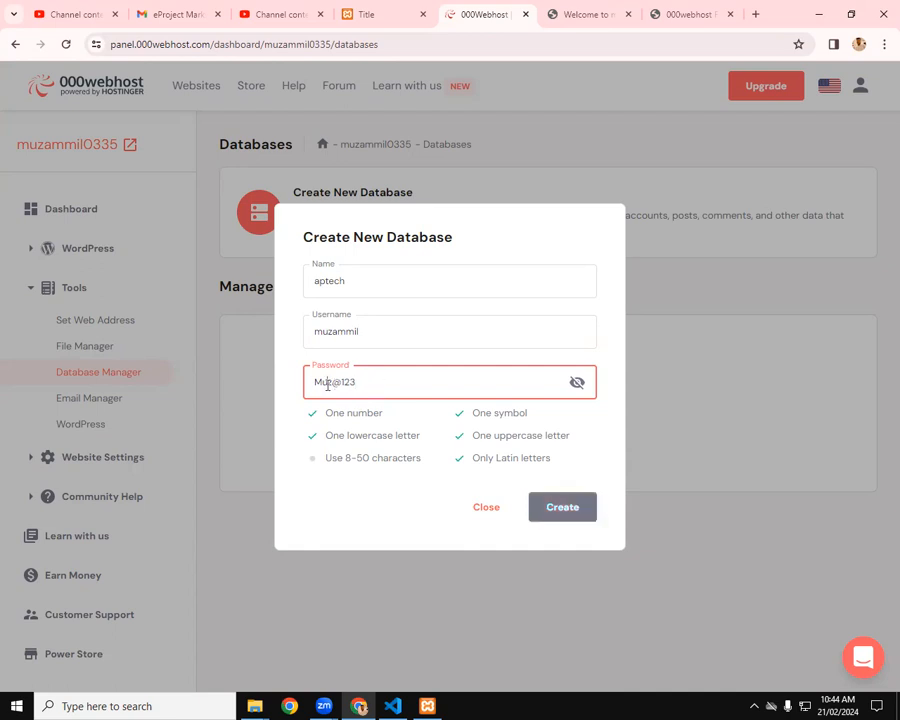
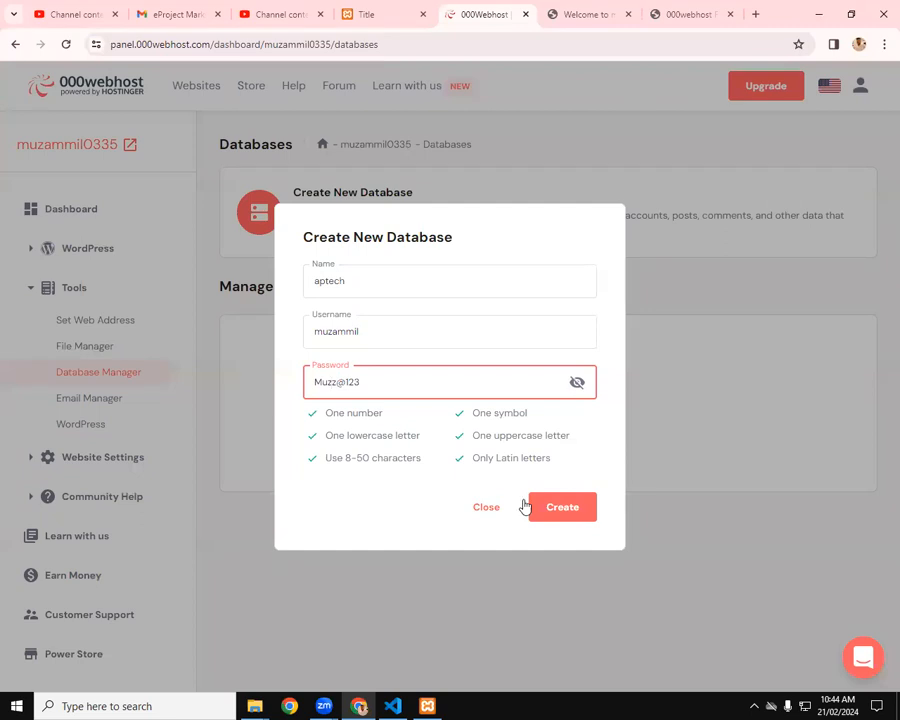
click(556, 508)
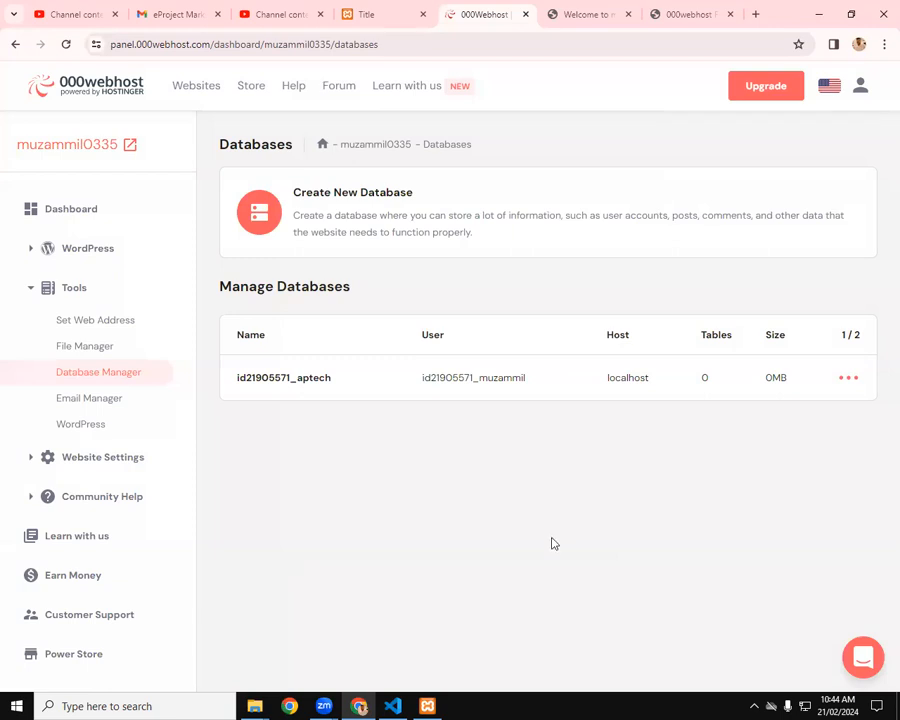
Review the hosted aptech database's name, user and localhost host, then switch to search.php in VS Code.
drag(236, 379, 326, 381)
drag(420, 382, 532, 384)
drag(601, 384, 653, 384)
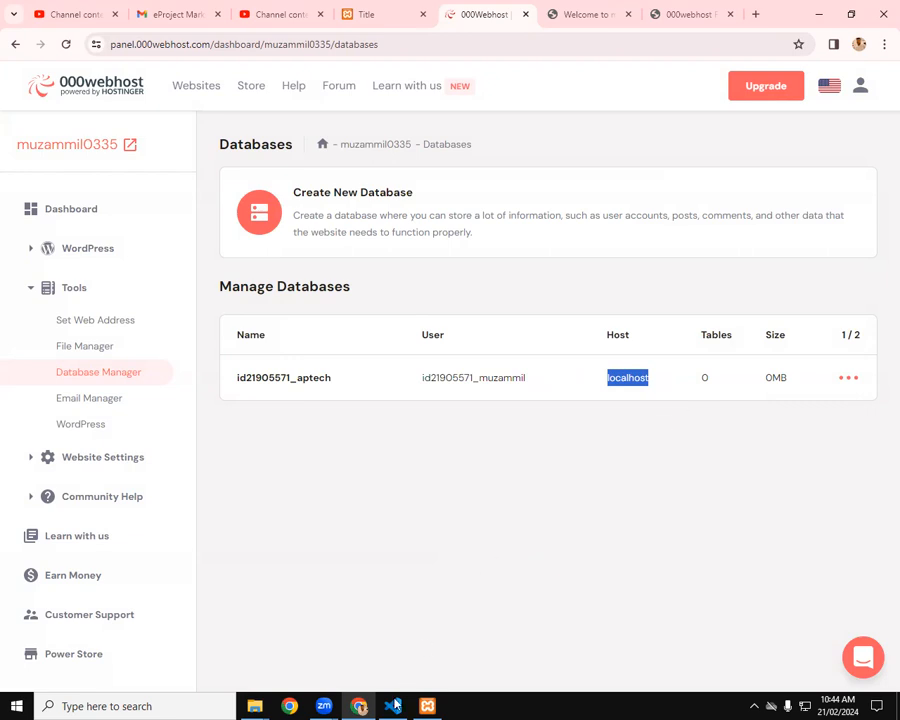
key(alt+Tab)
drag(551, 307, 557, 307)
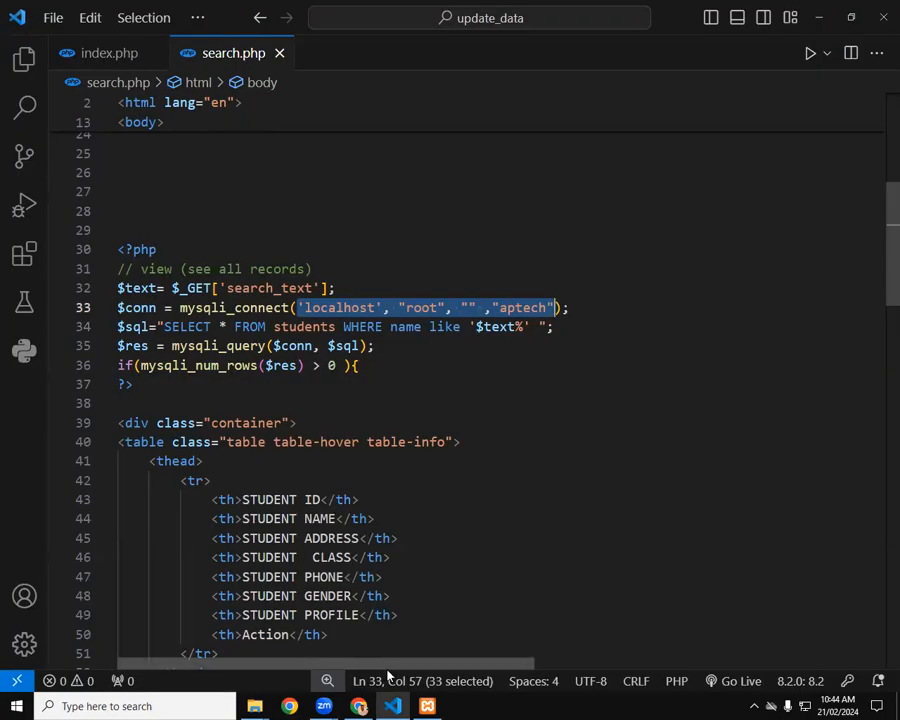
In search.php's mysqli_connect line, replace the 'root' user with the hosted database username.
key(alt+Tab)
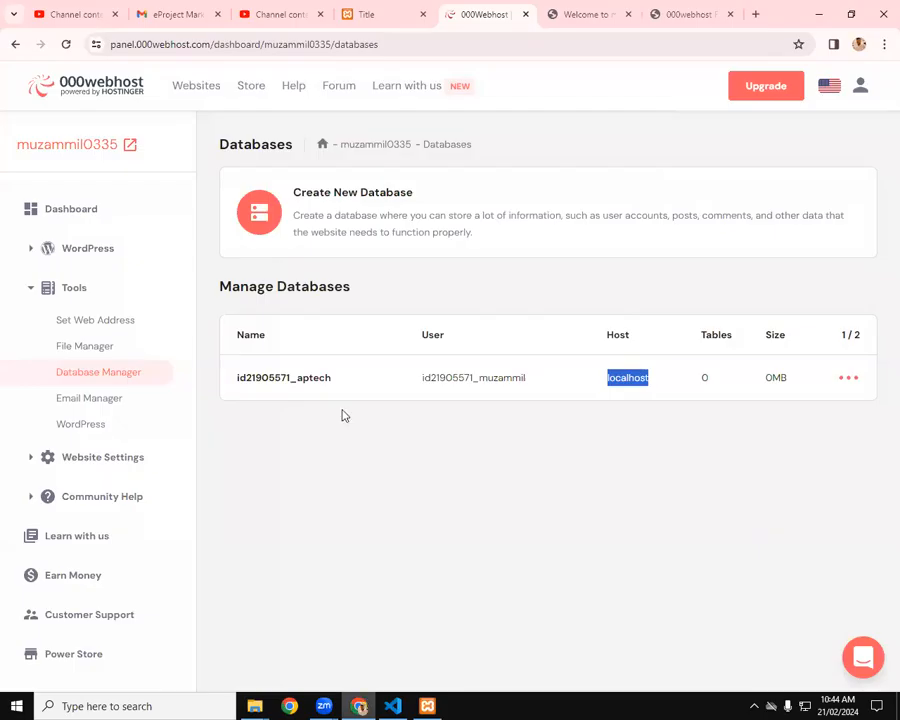
drag(335, 386, 226, 373)
drag(402, 378, 606, 383)
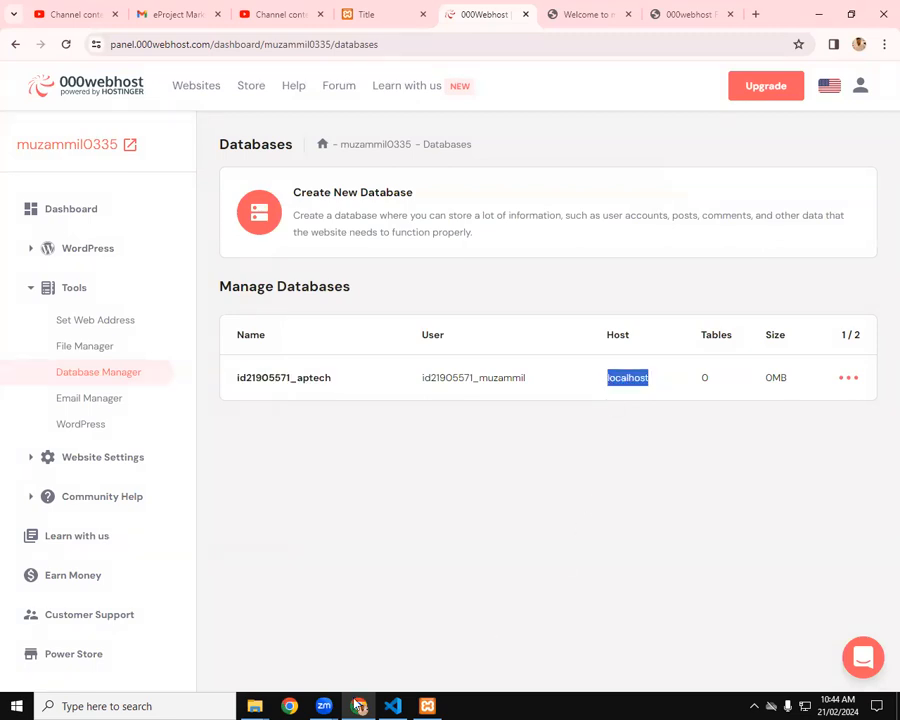
key(alt+Tab)
drag(370, 307, 303, 308)
key(Right)
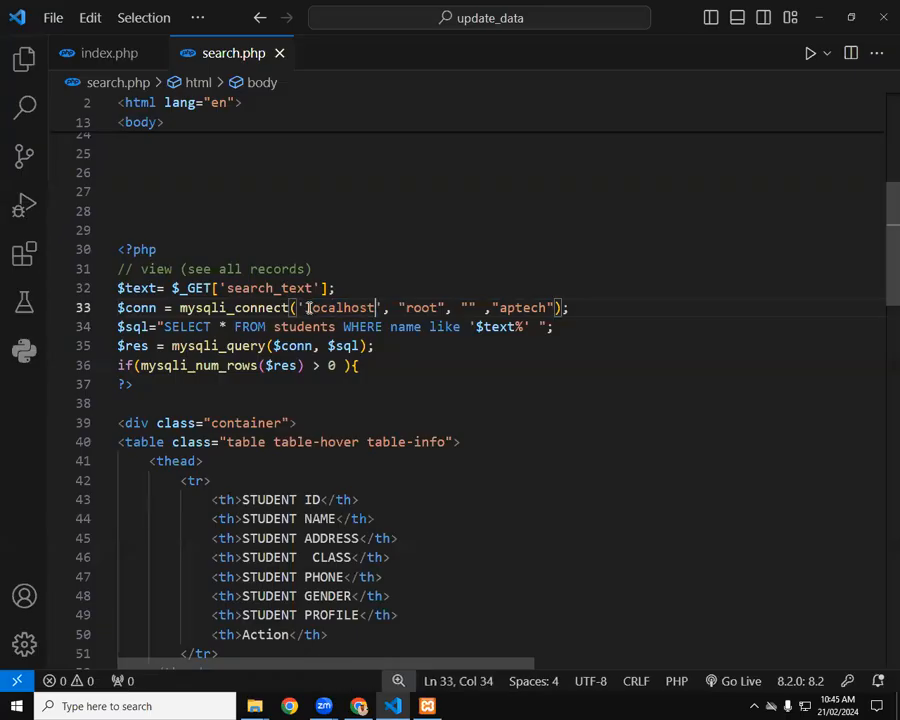
click(431, 308)
key(alt+Tab)
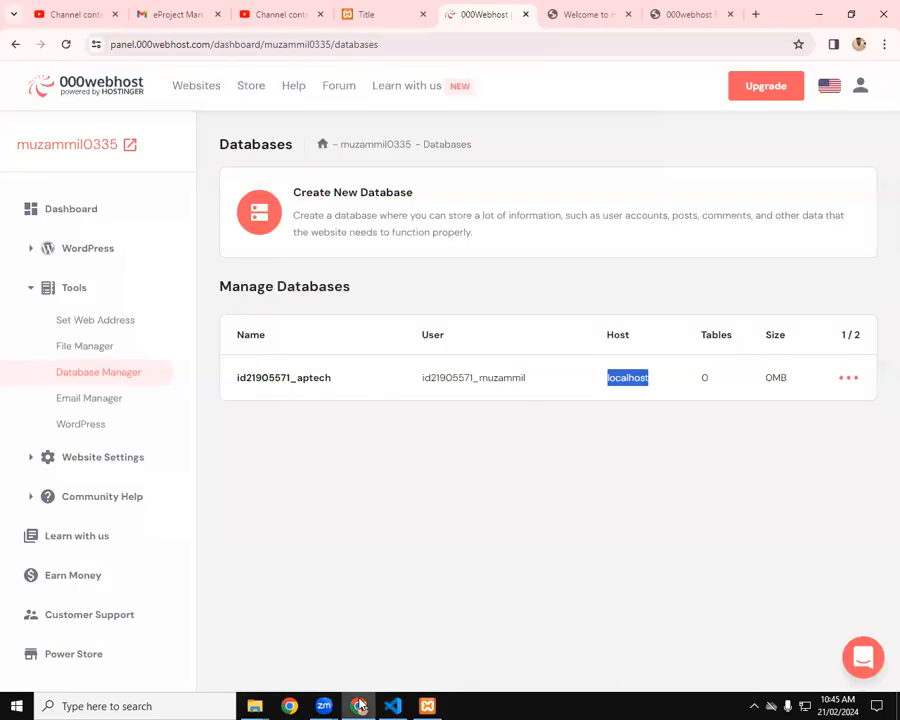
drag(420, 378, 535, 382)
key(ctrl+c)
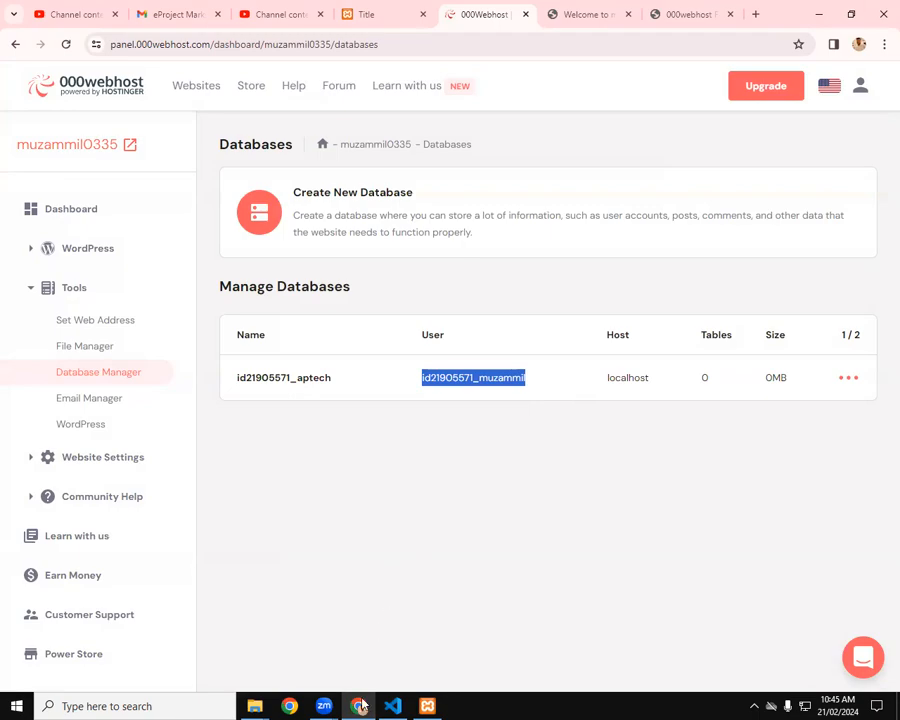
key(alt+Tab)
drag(405, 308, 440, 308)
key(ctrl+v)
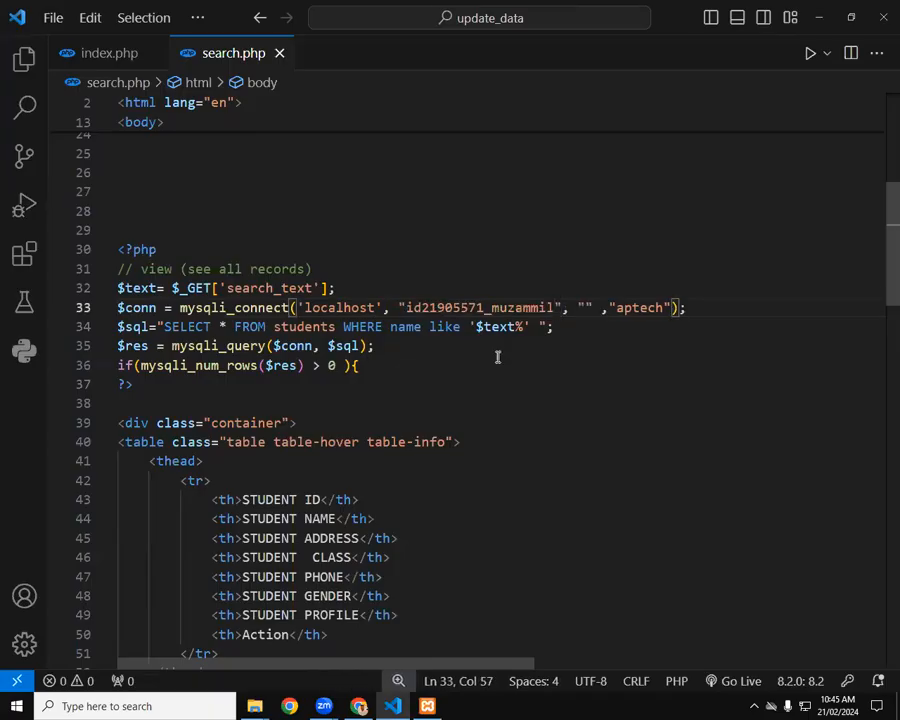
Enter the database password and replace 'aptech' with the hosted database name.
click(584, 307)
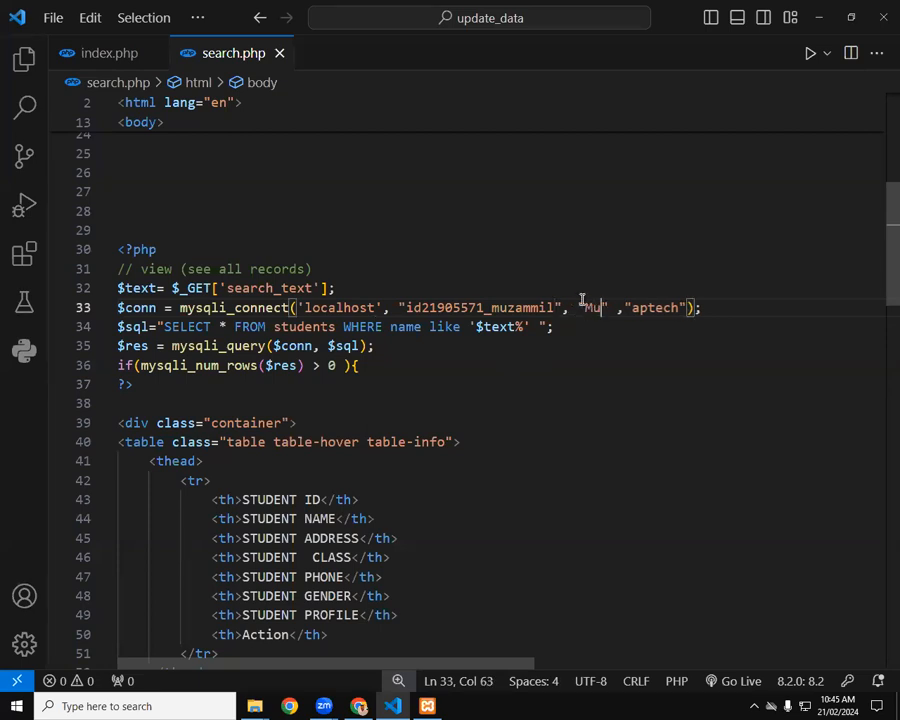
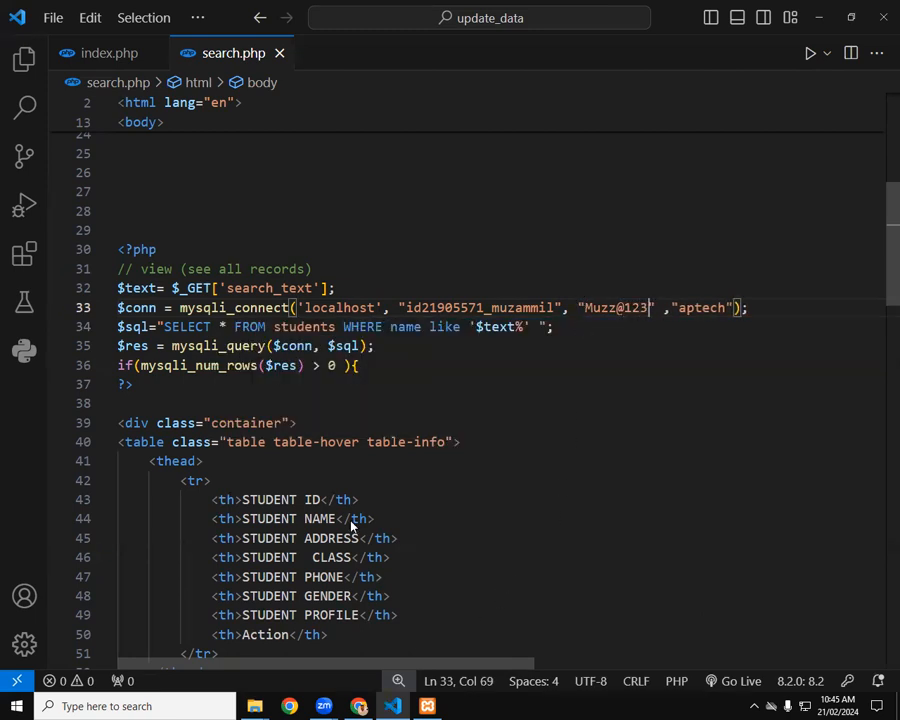
click(368, 705)
drag(233, 378, 338, 383)
key(ctrl+c)
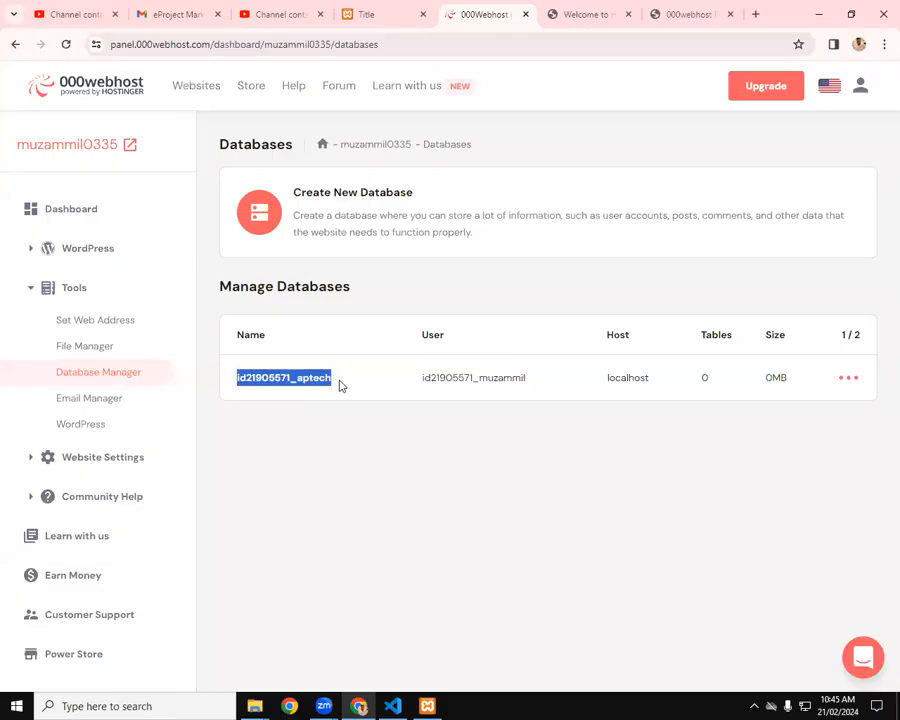
click(368, 706)
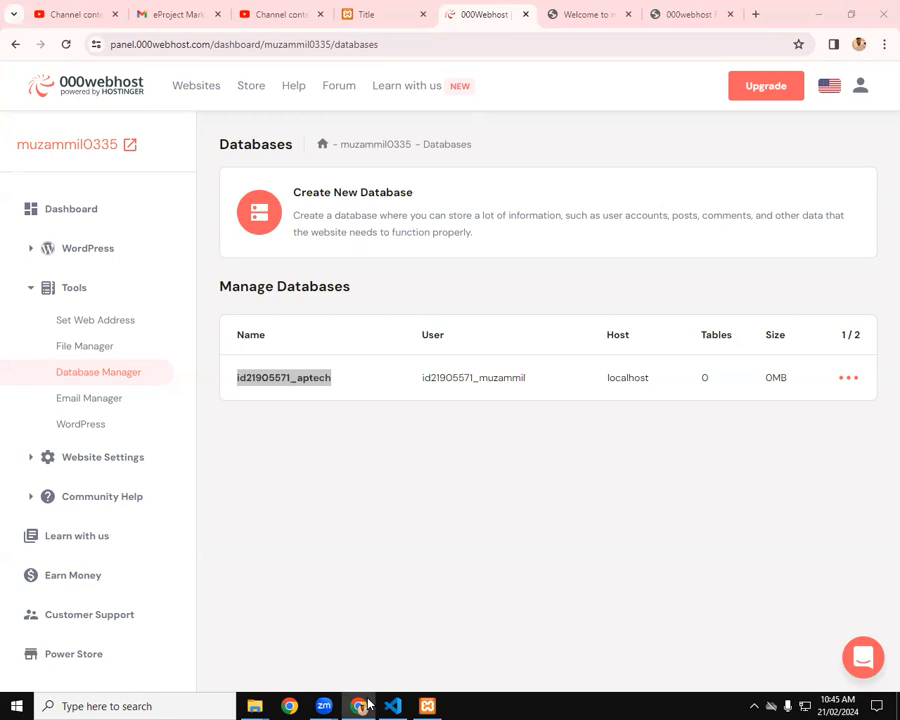
click(395, 706)
drag(679, 309, 725, 309)
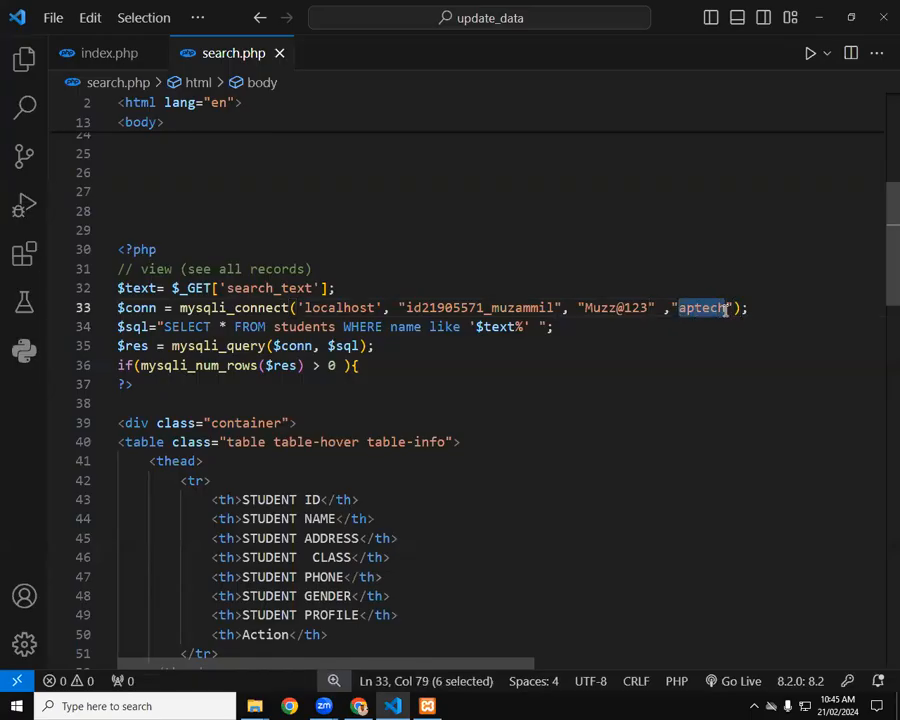
key(ctrl+v)
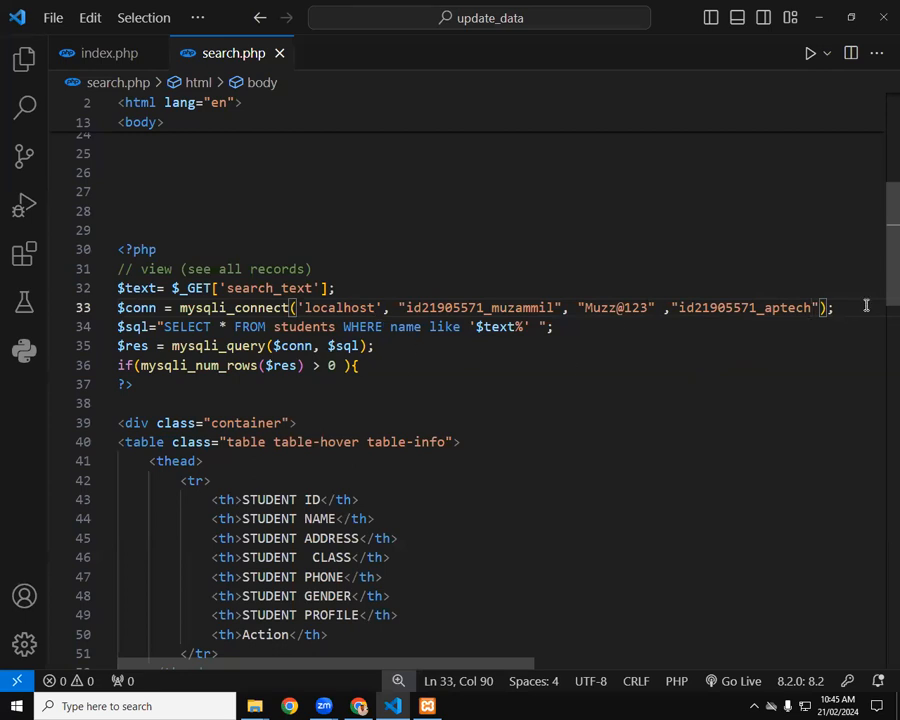
click(618, 368)
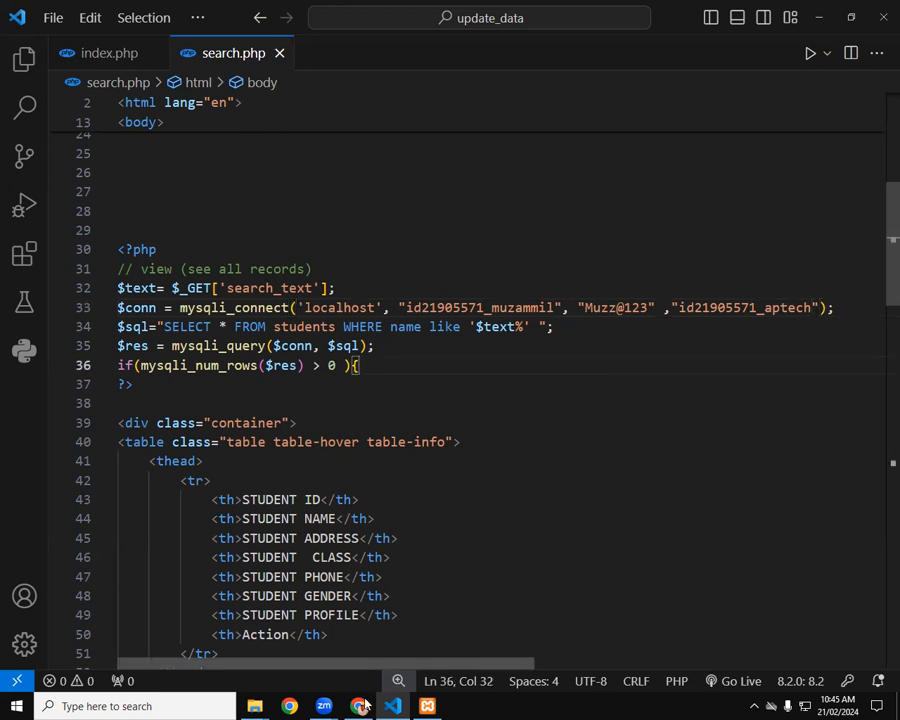
mouse_move(362, 705)
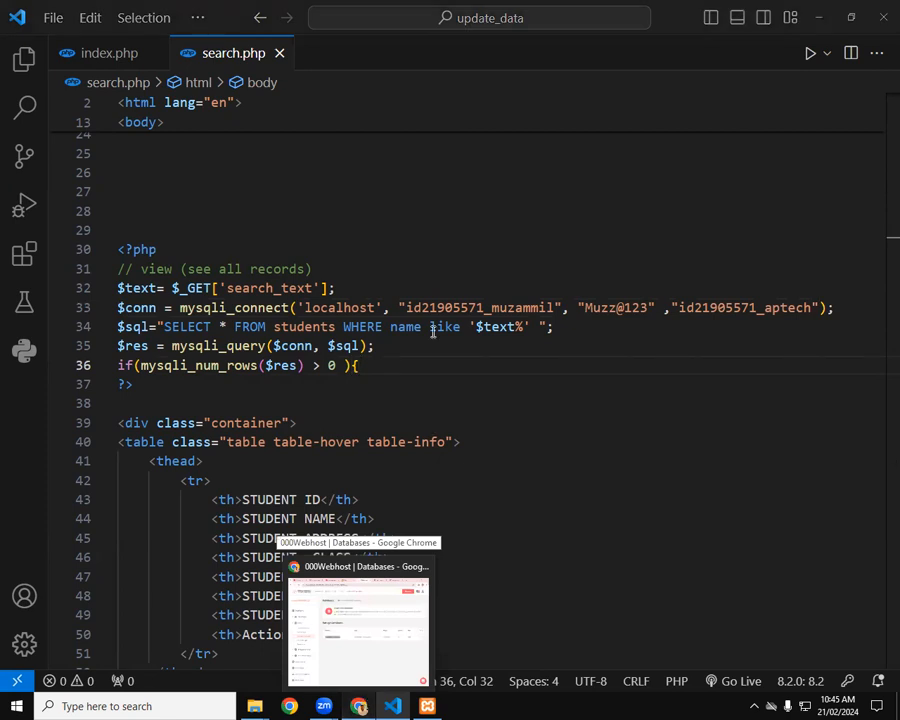
key(alt+Tab)
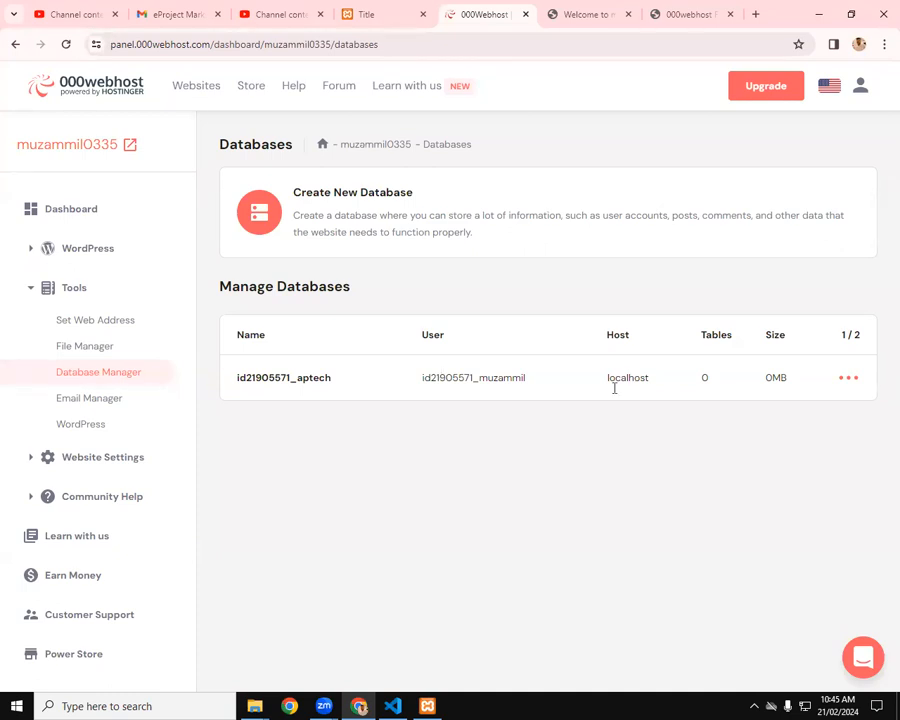
Open the hosted aptech database in phpMyAdmin from the row's options menu.
click(843, 380)
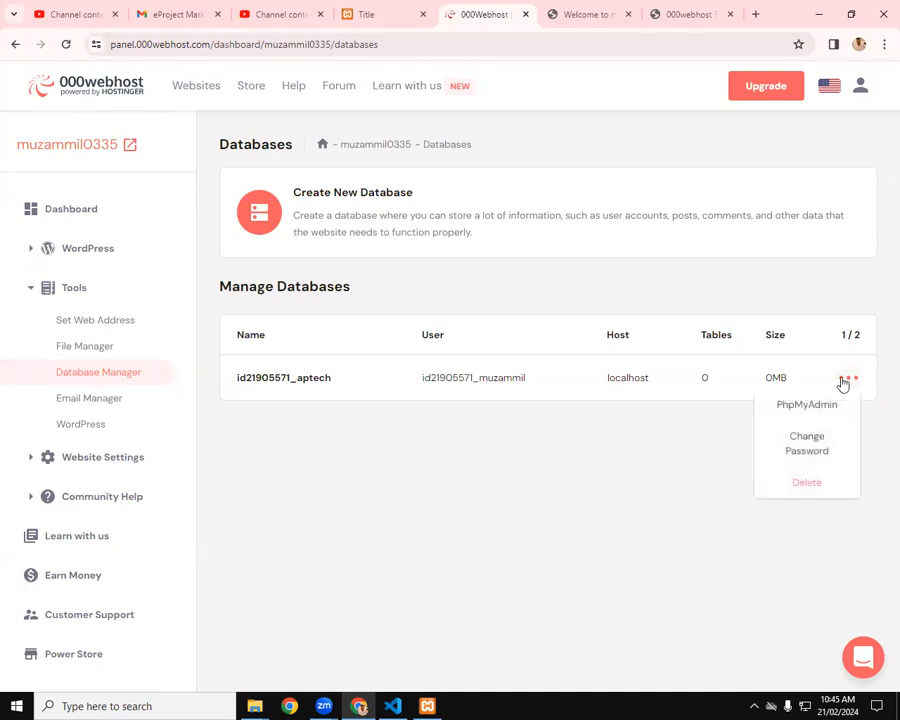
click(806, 416)
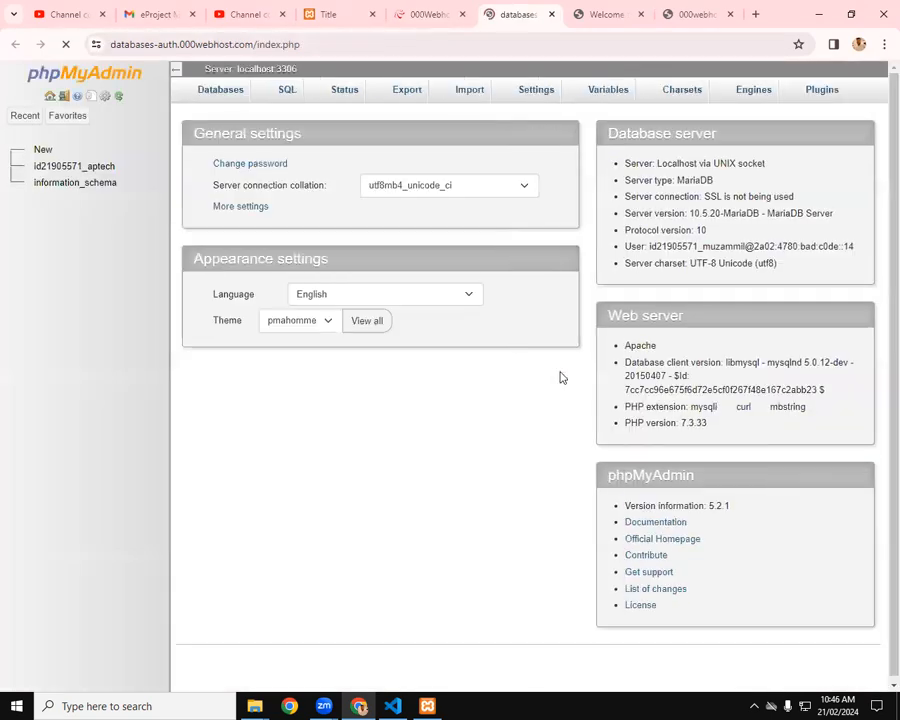
click(76, 168)
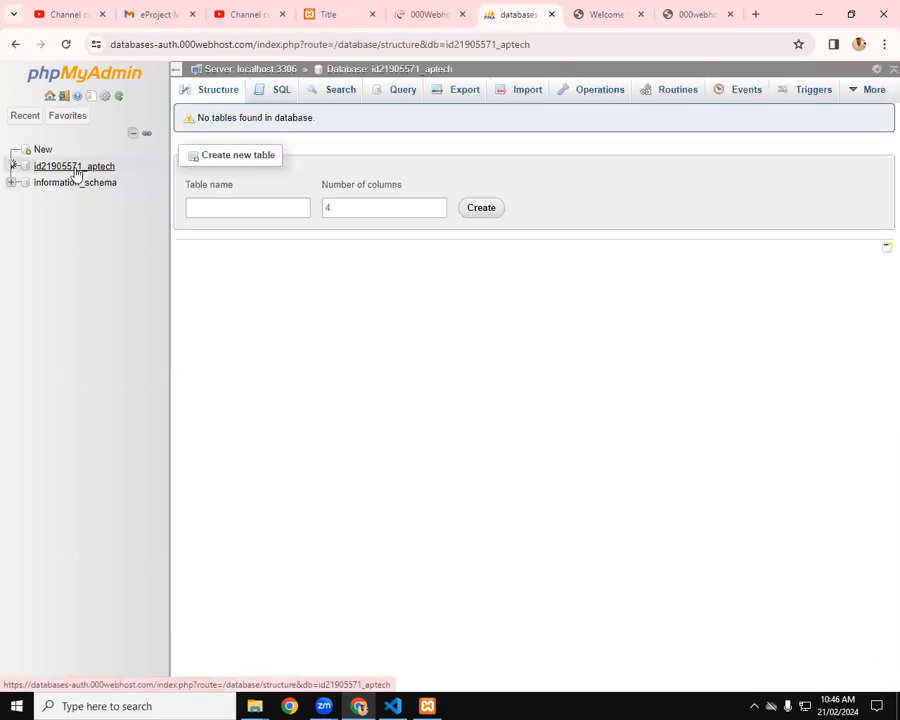
In a new tab, open local phpMyAdmin, filter for aptech and browse its students table.
click(756, 14)
text(lo)
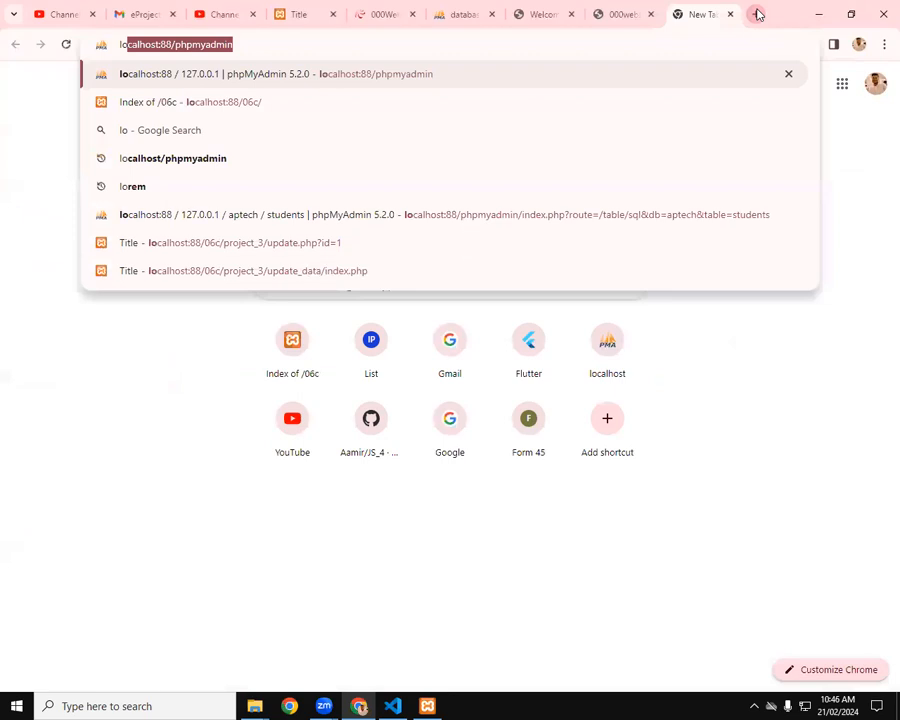
key(Return)
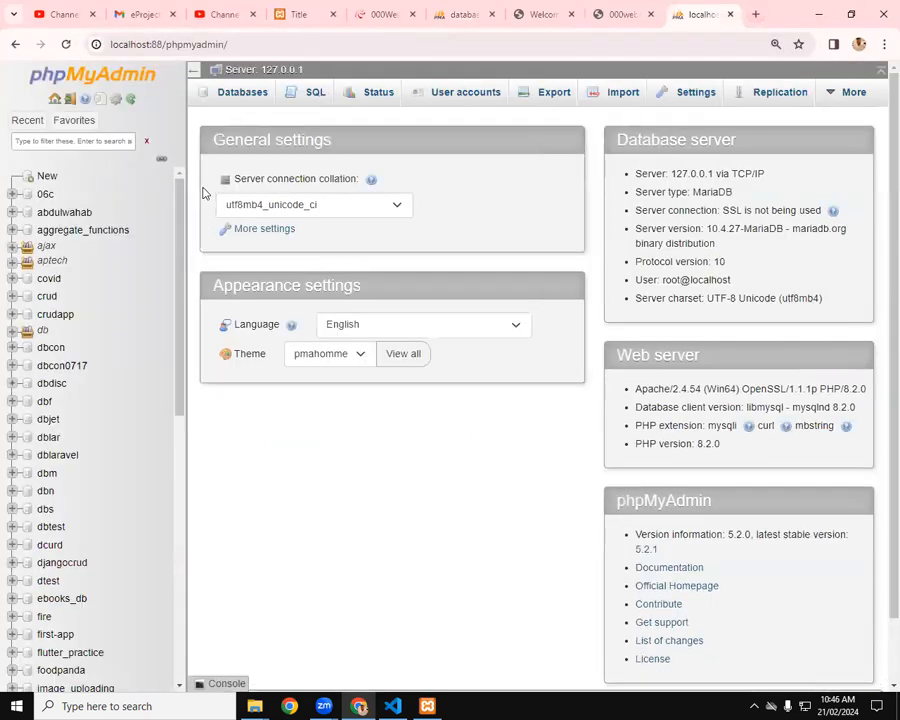
click(81, 139)
text(a)
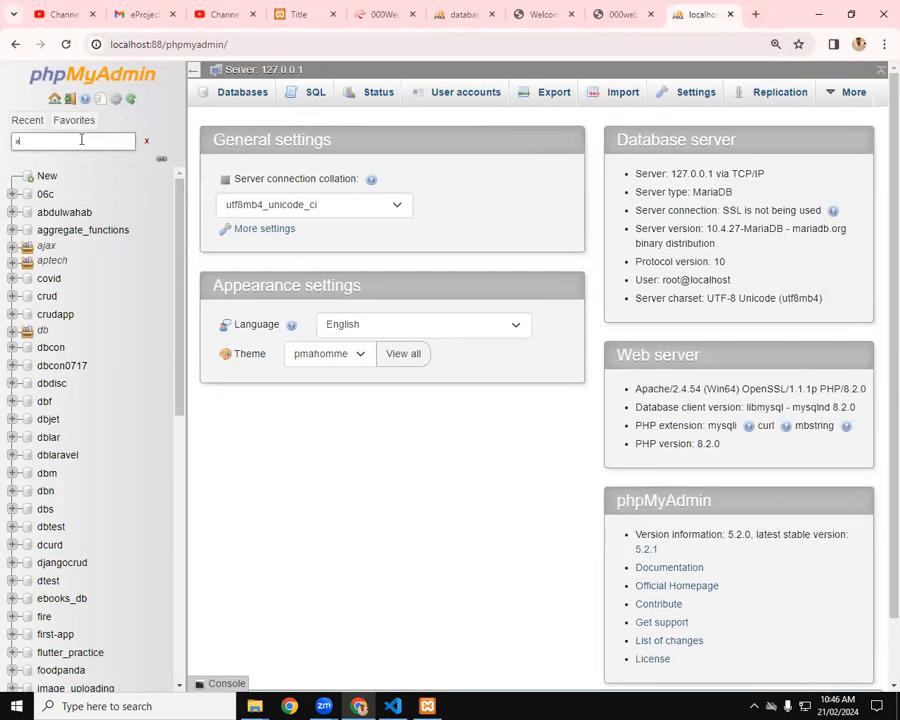
text(ptech)
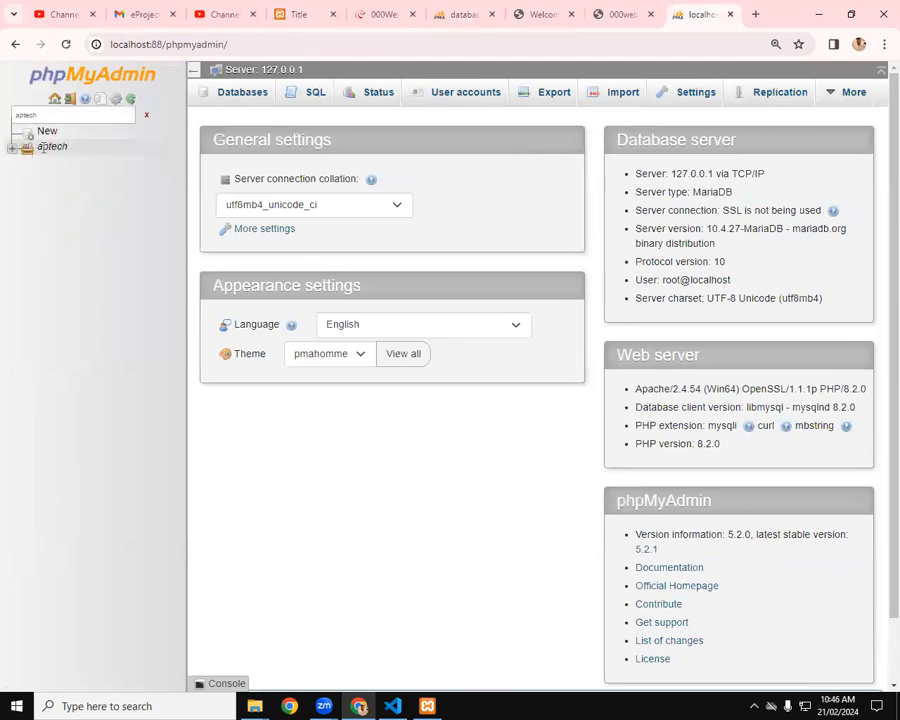
click(15, 150)
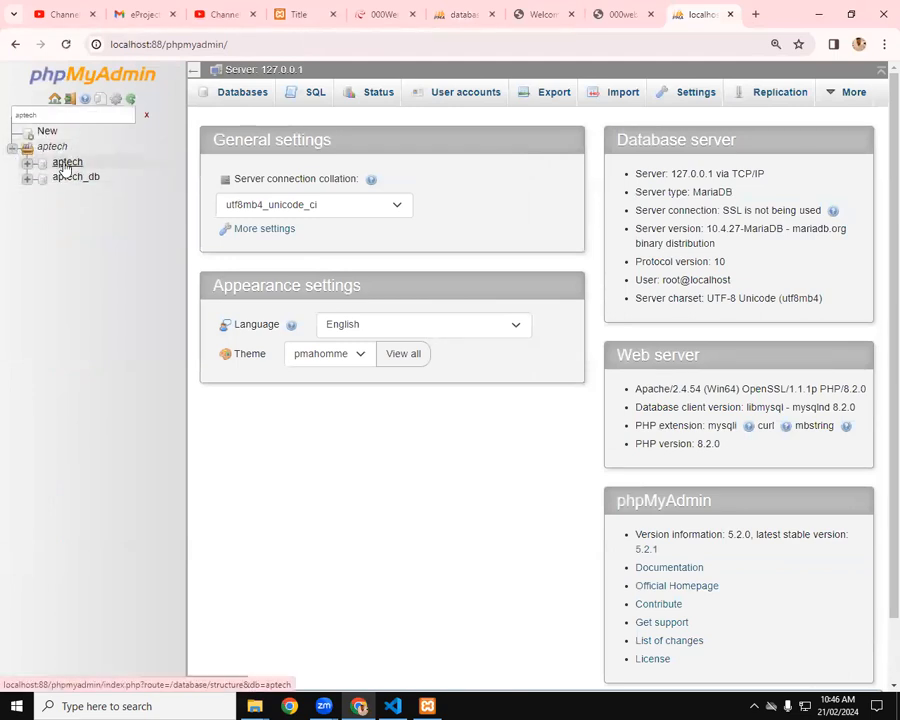
click(64, 164)
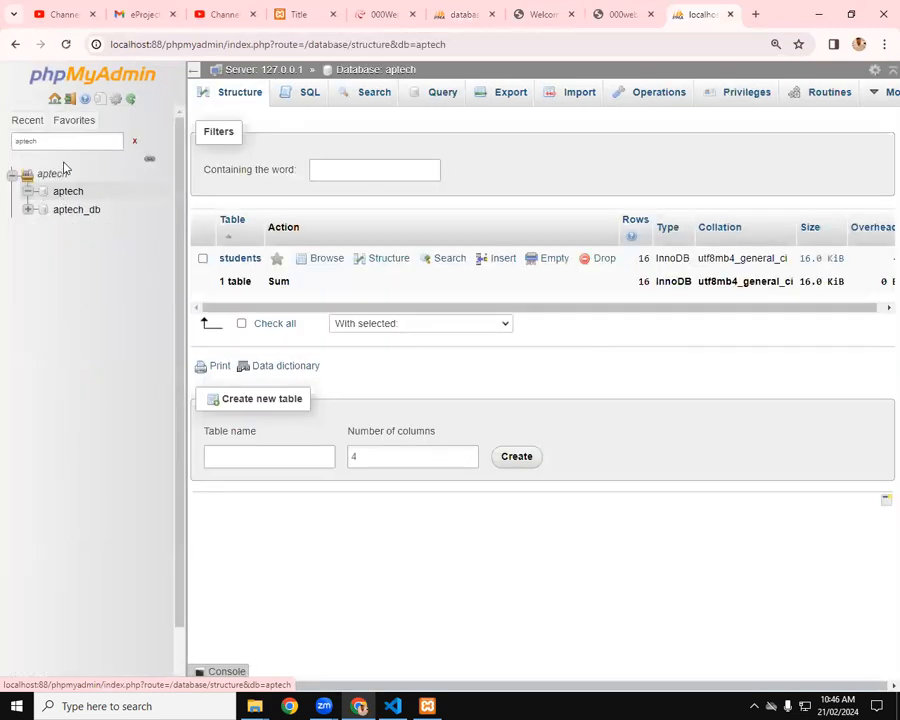
click(242, 262)
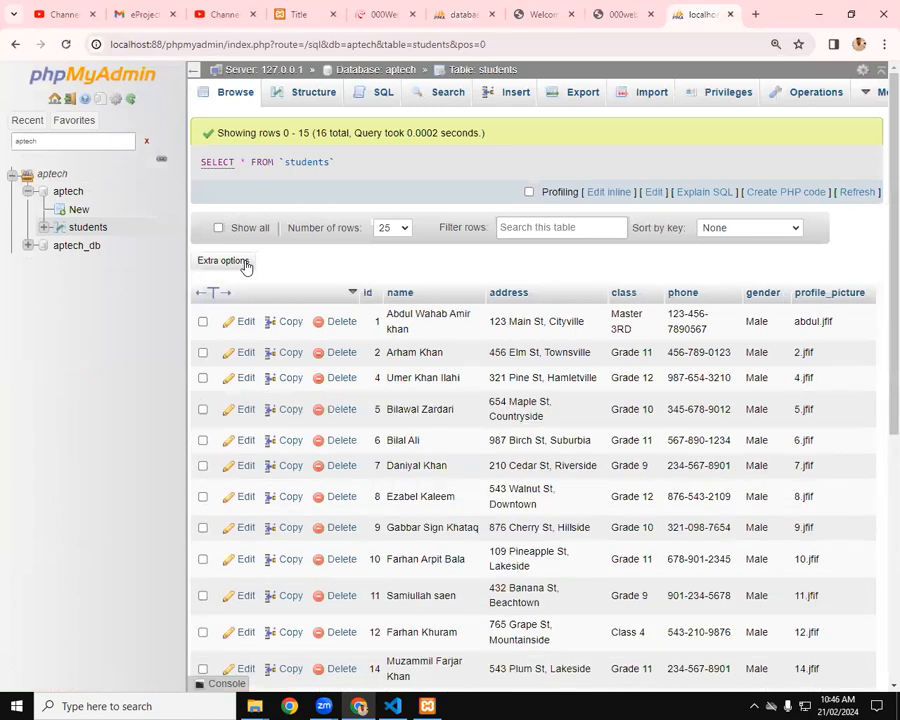
scroll(879, 360, down, 5)
scroll(879, 364, up, 5)
Export the whole local aptech database as aptech.sql and return to the hosted phpMyAdmin tab.
click(551, 97)
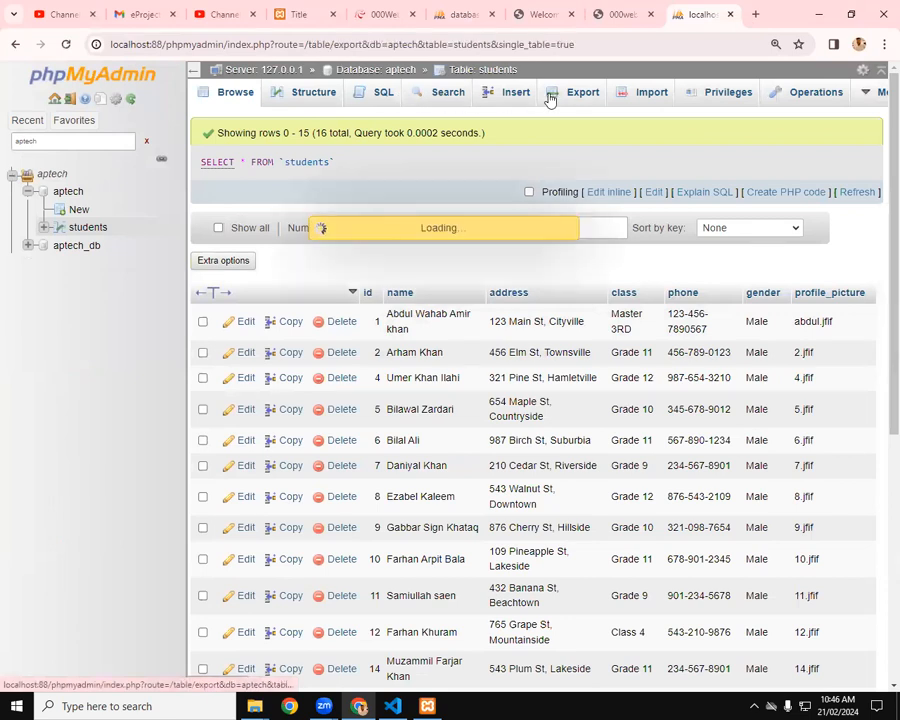
click(632, 105)
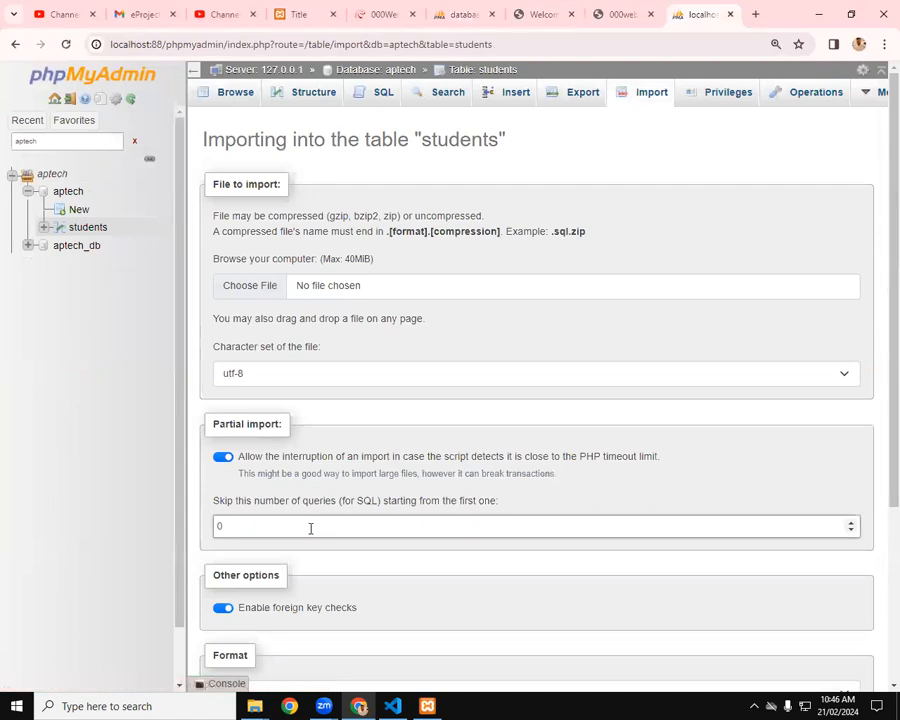
click(575, 103)
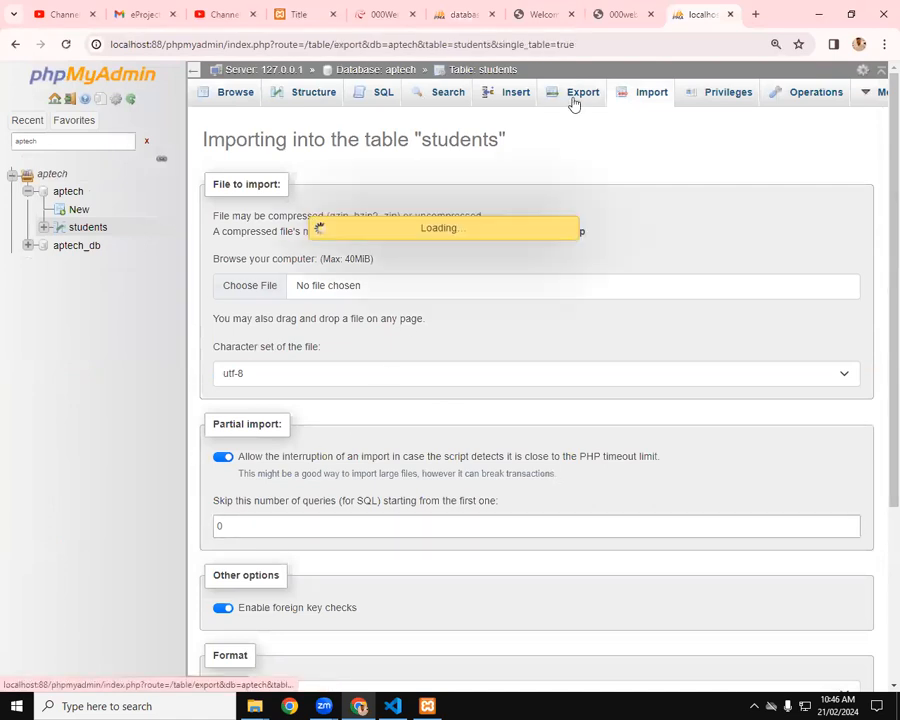
click(62, 191)
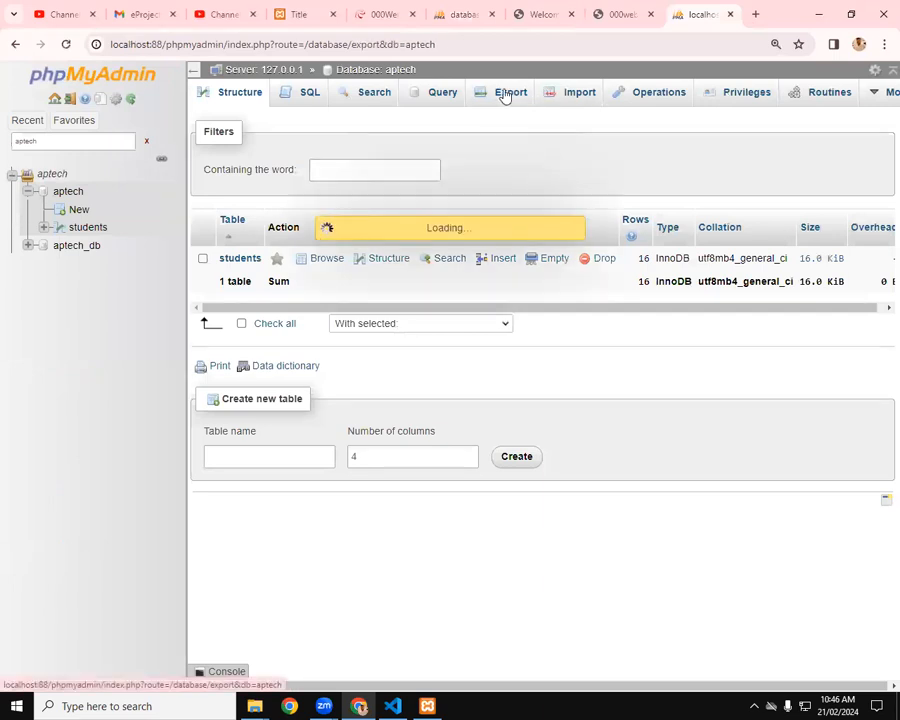
click(222, 504)
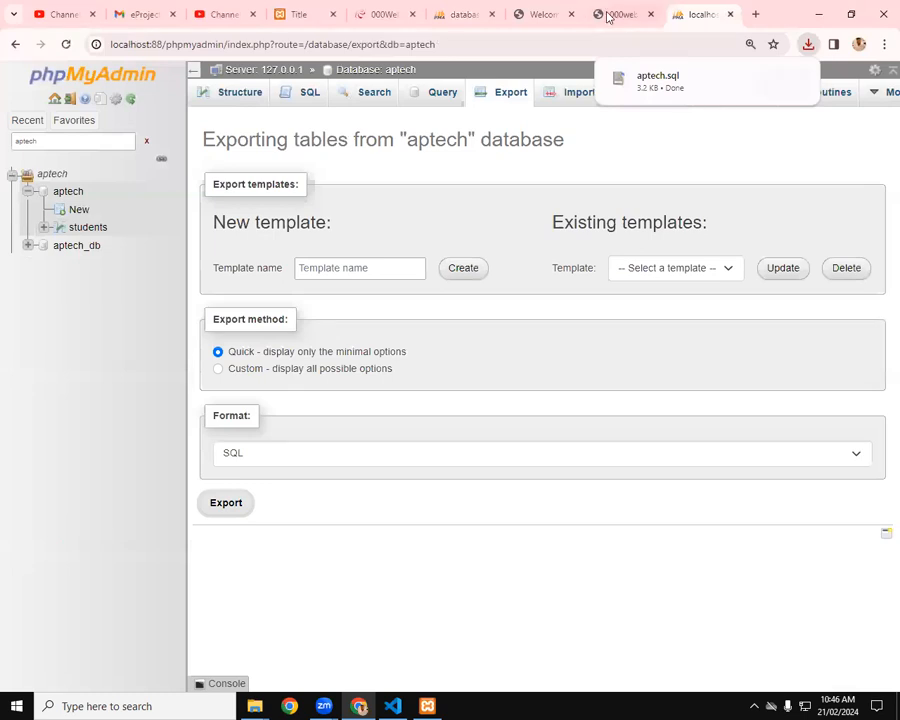
click(466, 8)
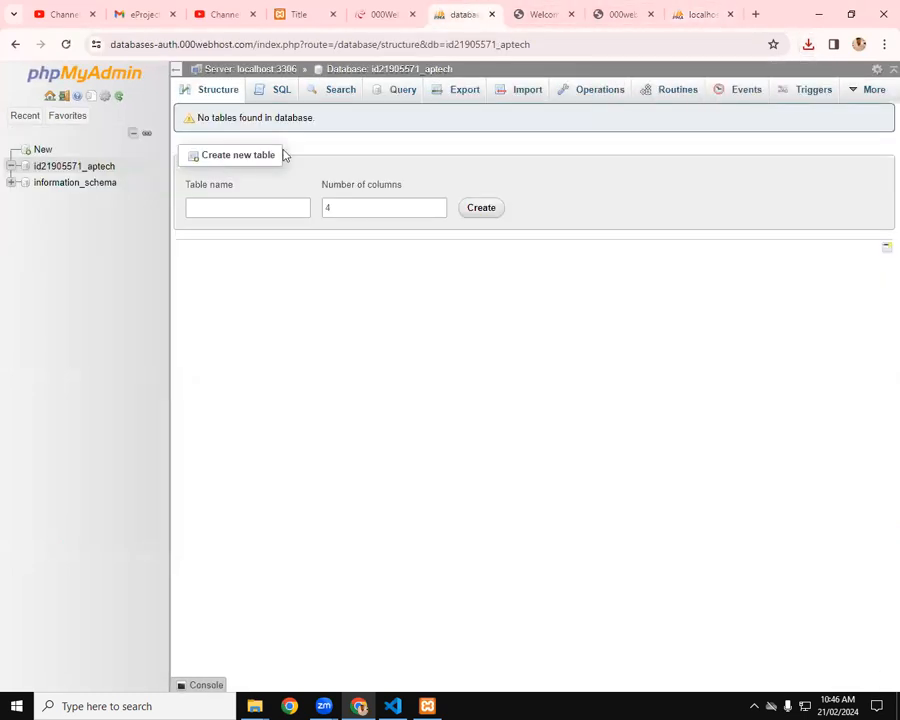
Import aptech.sql from Downloads into the hosted aptech database.
click(525, 93)
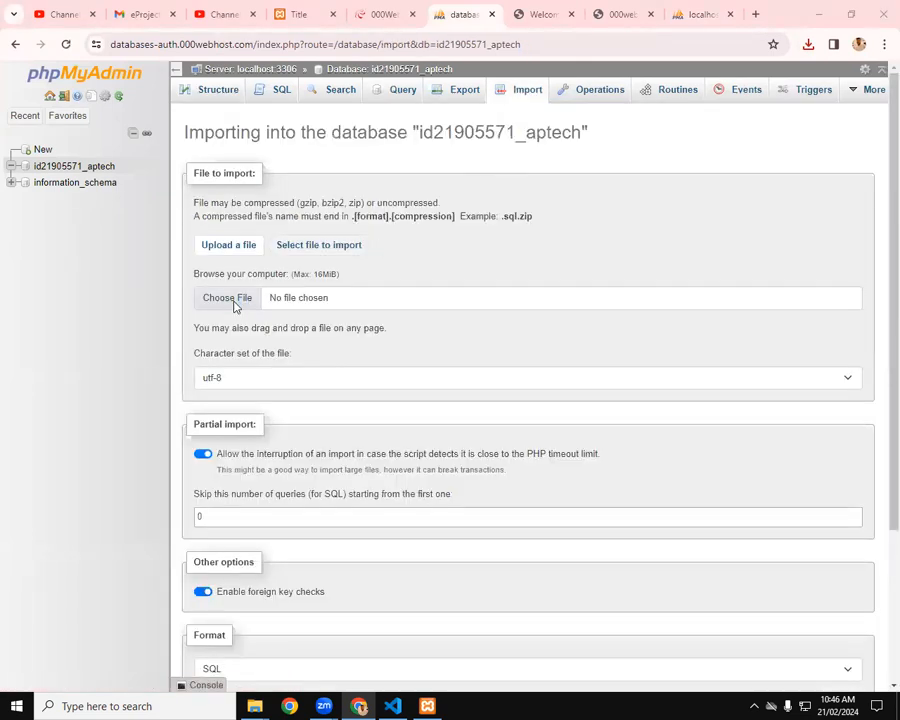
click(232, 301)
click(140, 160)
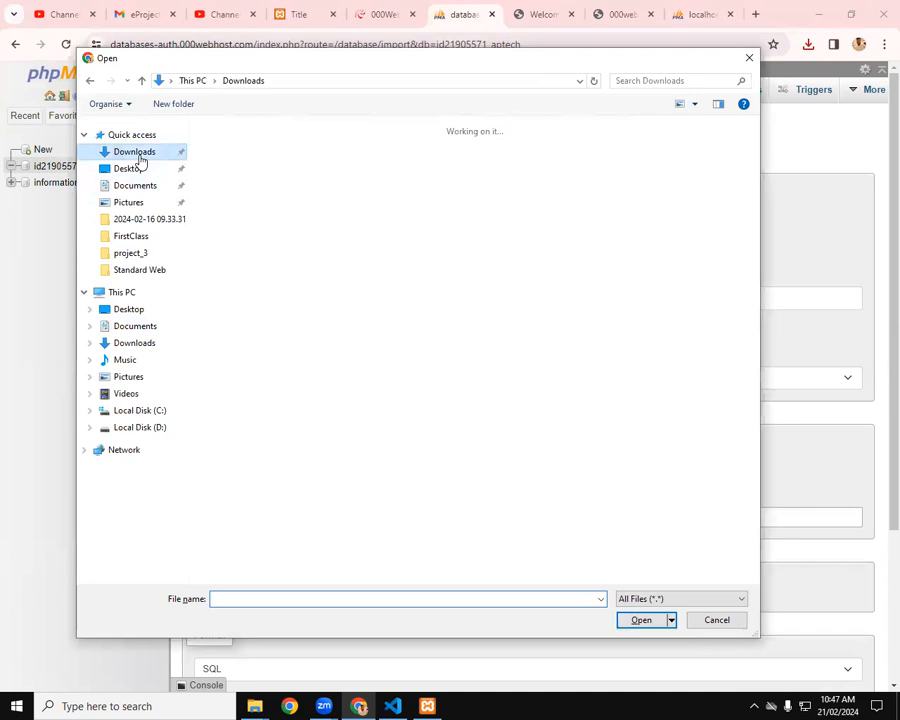
click(236, 180)
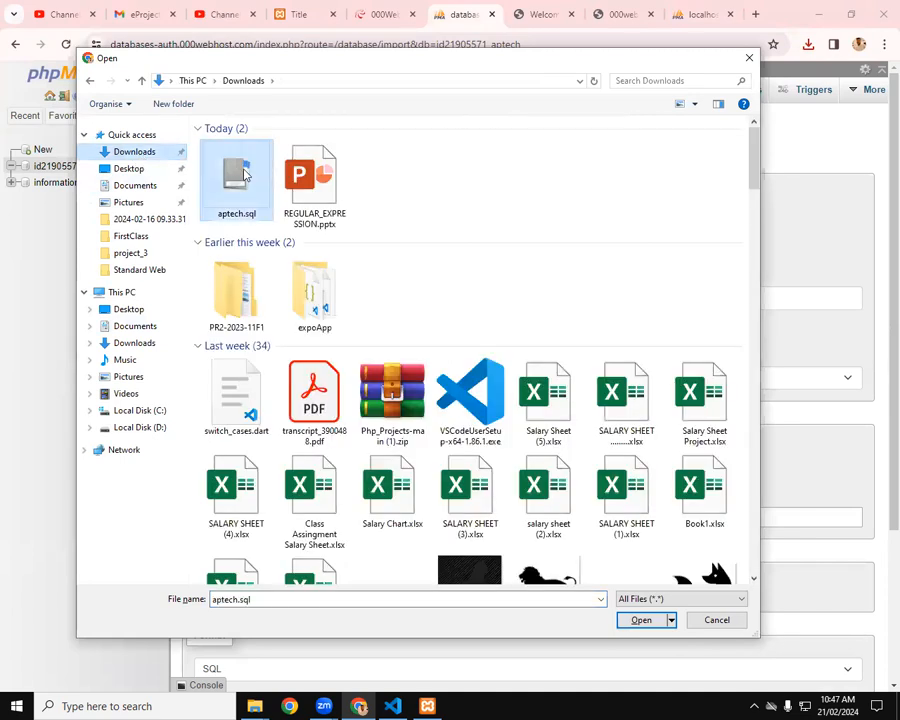
click(646, 626)
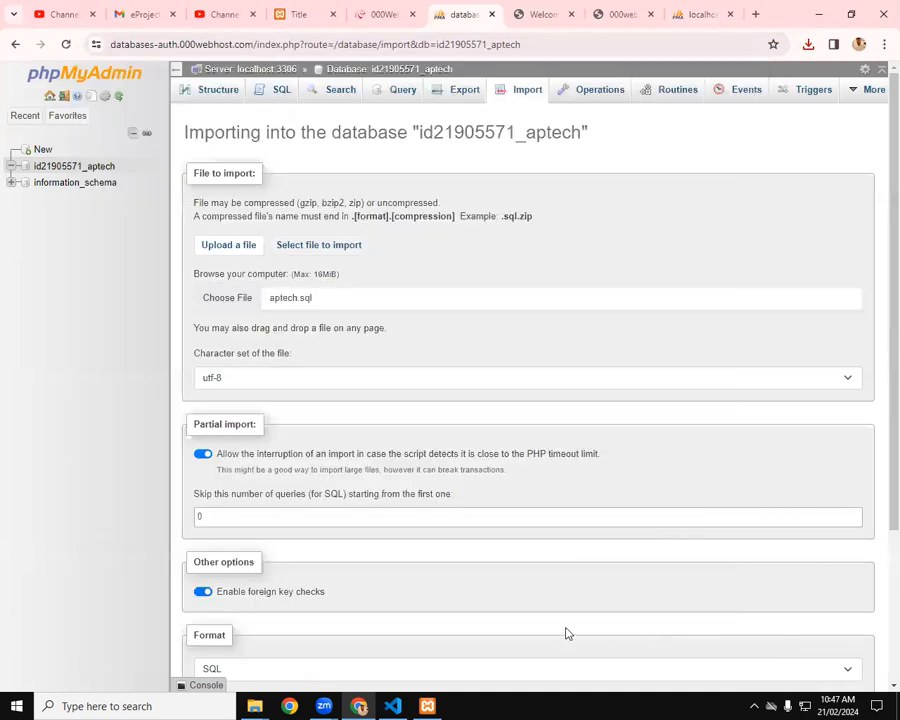
scroll(874, 506, down, 2)
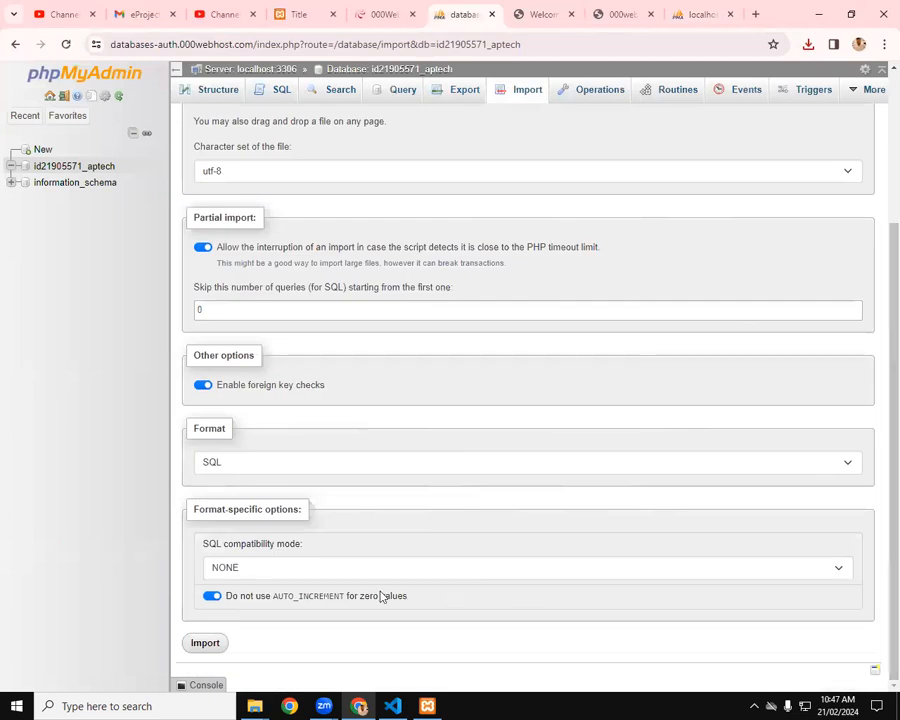
click(214, 645)
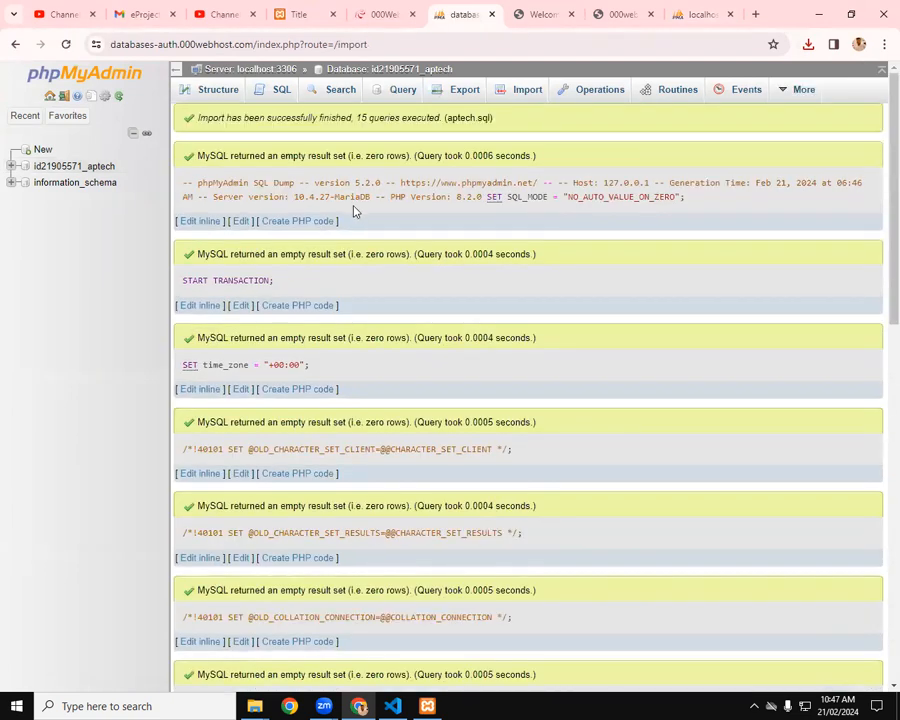
Browse the imported students table's 16 records, then return to the hosting databases page.
click(87, 167)
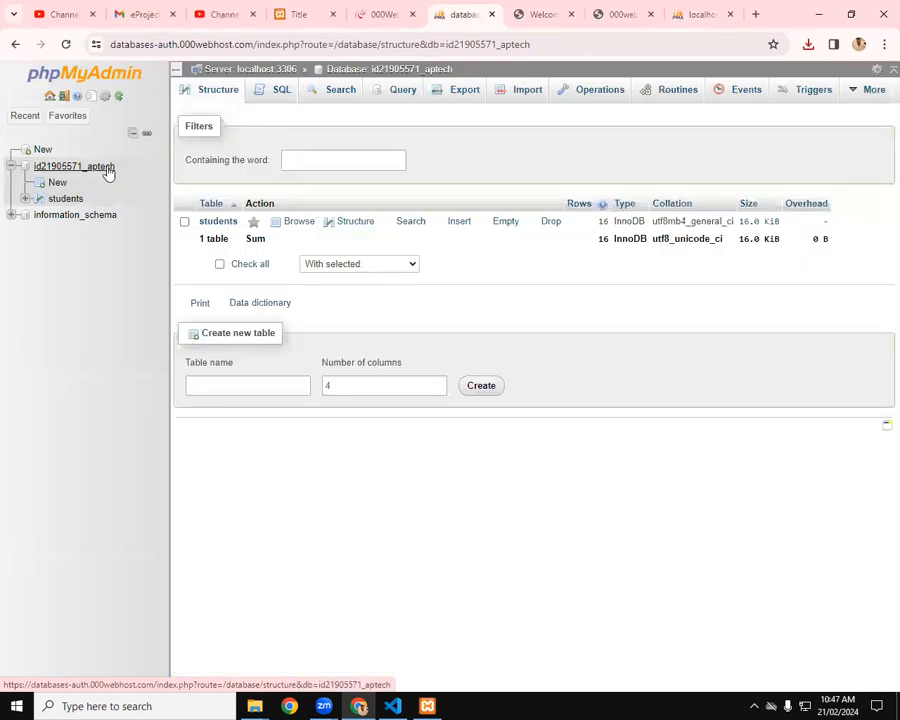
click(219, 222)
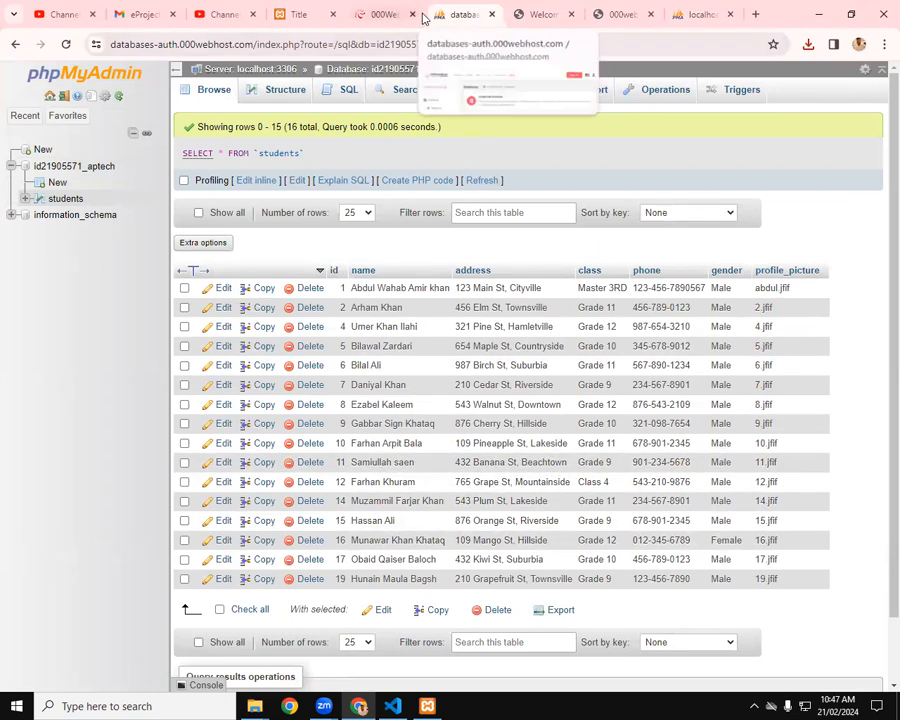
click(388, 14)
Close the phpMyAdmin and Welcome tabs and open htdocs/index.php in the online file editor.
click(491, 14)
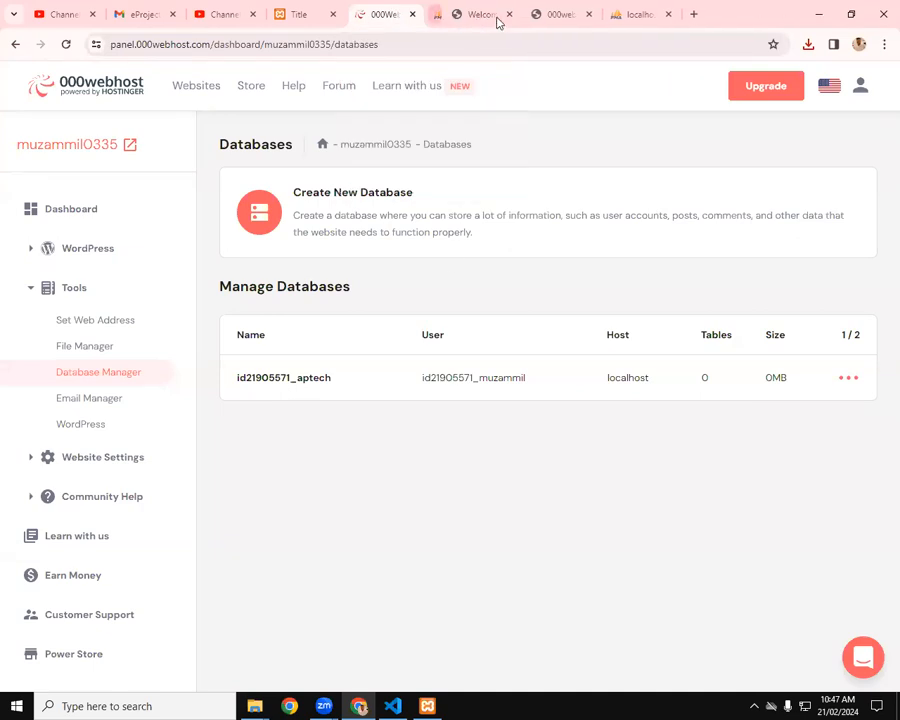
click(465, 12)
click(491, 14)
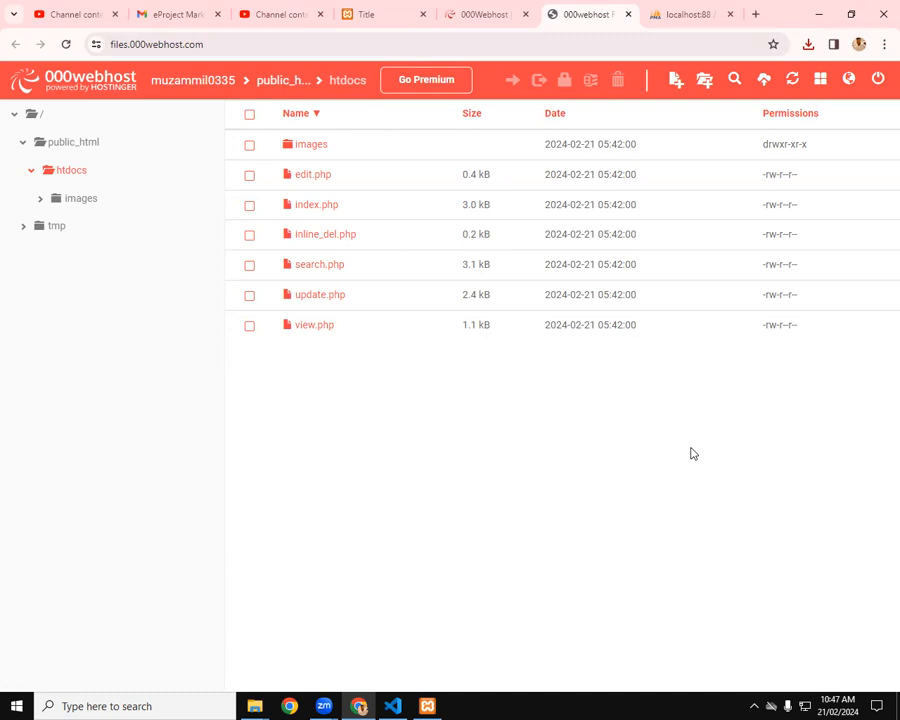
double_click(318, 212)
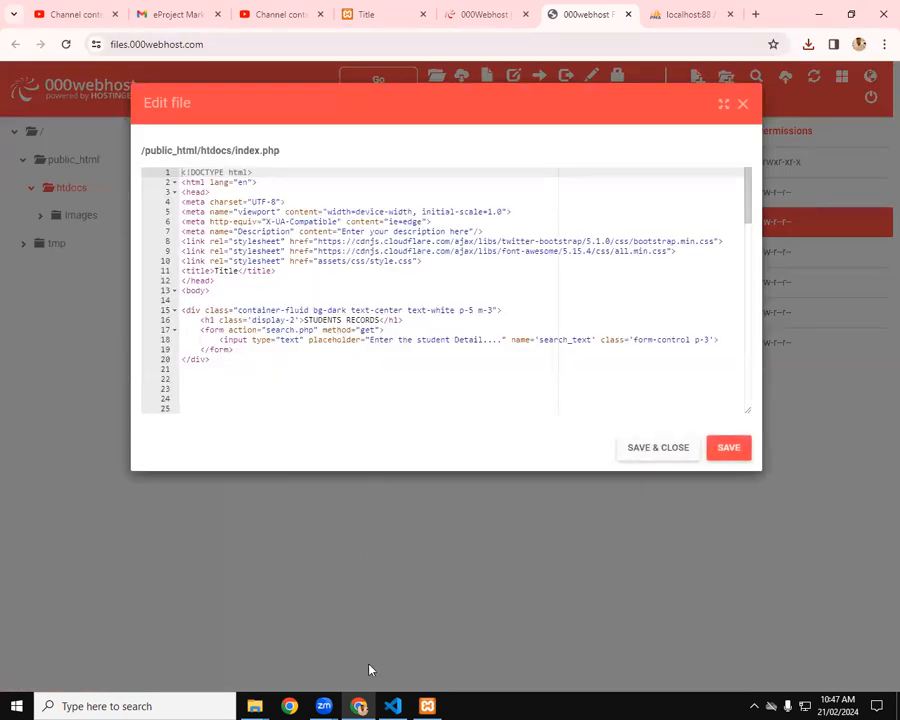
Paste the remote-credentials mysqli_connect line from VS Code over index.php's connection line and save.
click(393, 706)
drag(836, 308, 110, 314)
key(ctrl+c)
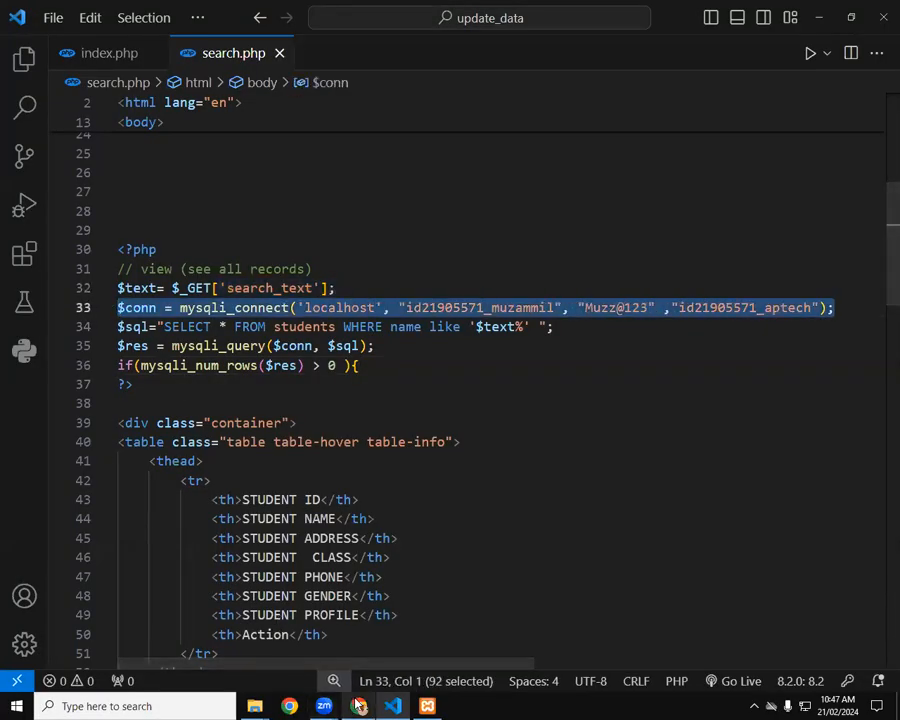
key(alt+Tab)
drag(747, 227, 747, 277)
drag(465, 224, 174, 222)
key(ctrl+v)
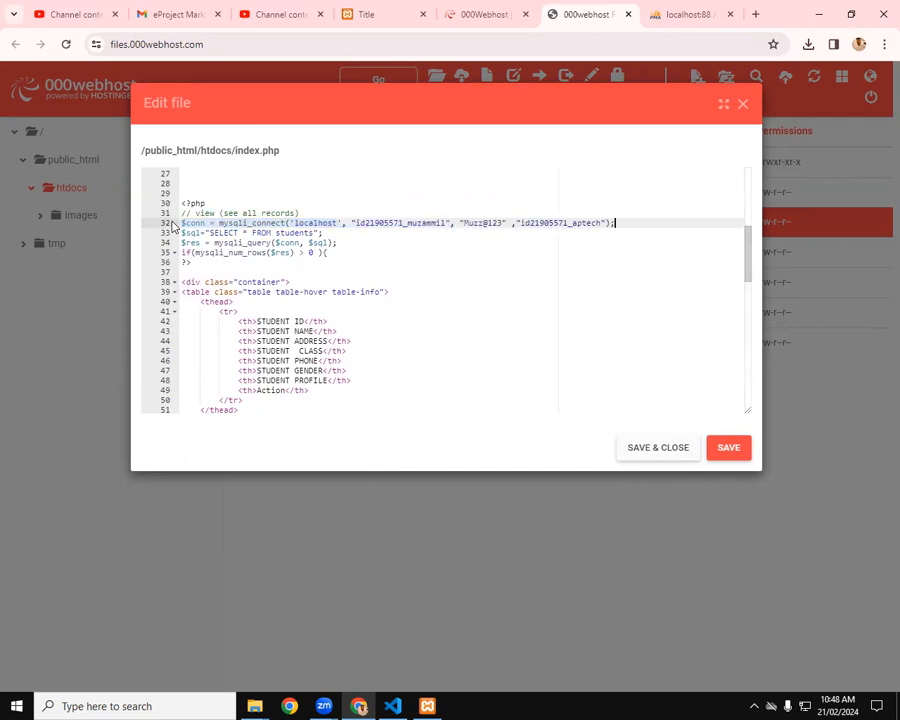
drag(746, 255, 747, 392)
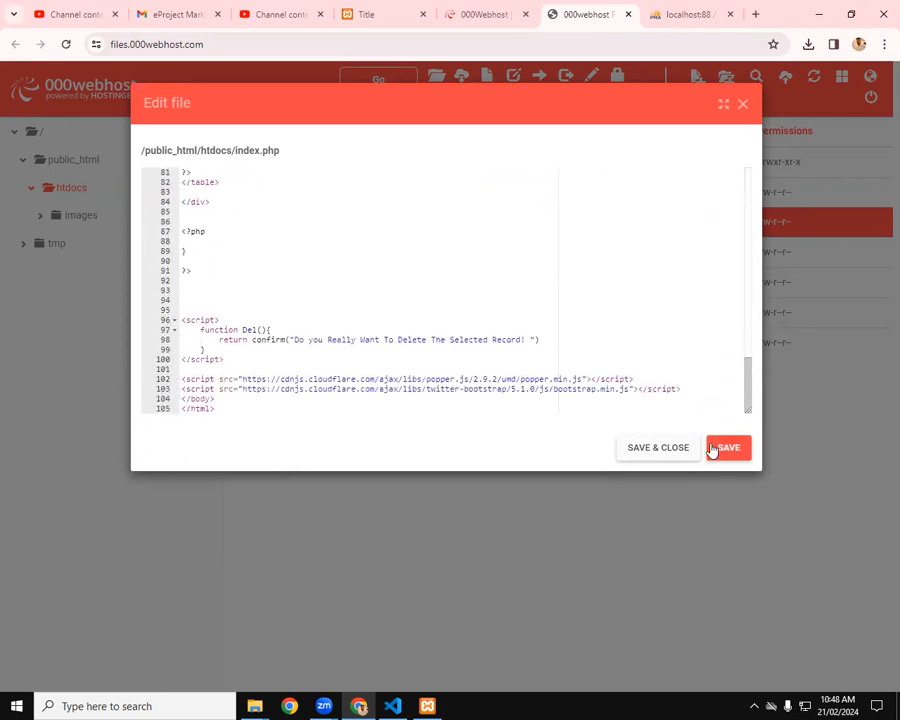
click(668, 448)
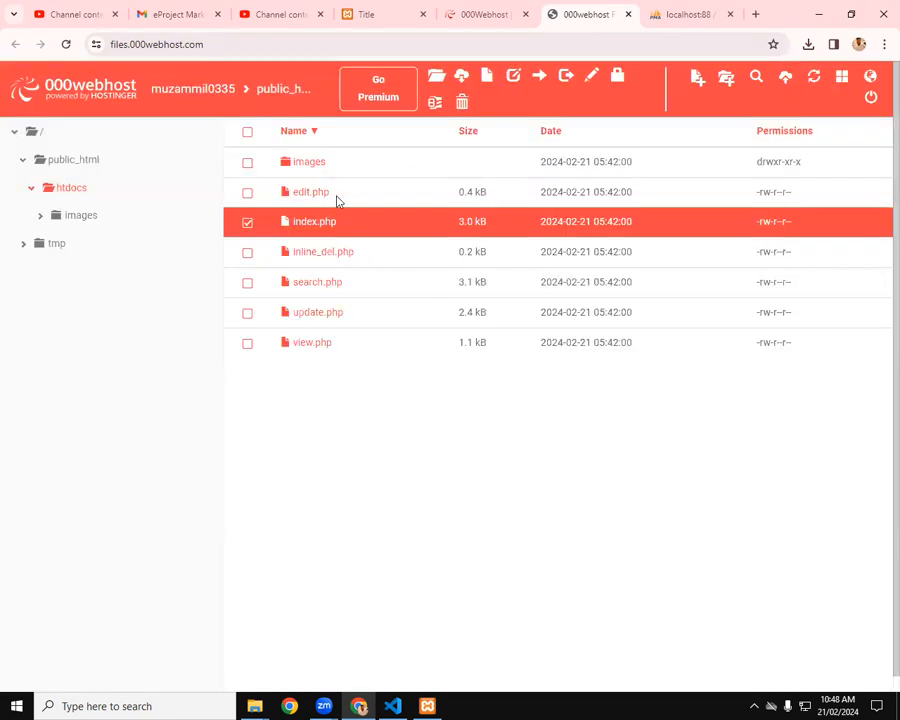
Replace edit.php's localhost root connection line with the remote-credentials line and save it.
double_click(312, 196)
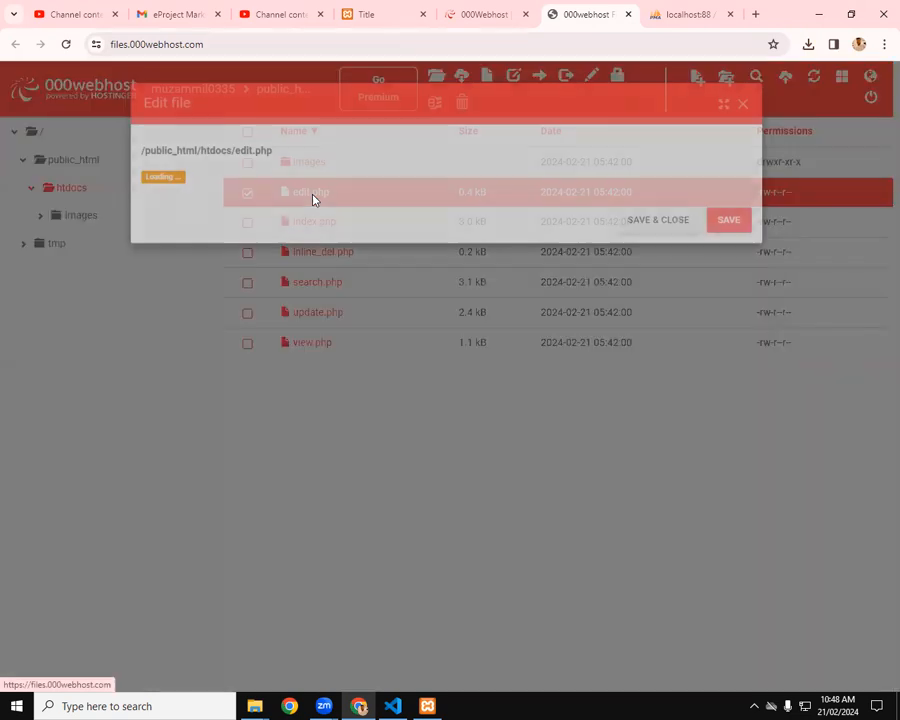
drag(464, 263, 168, 259)
key(ctrl+v)
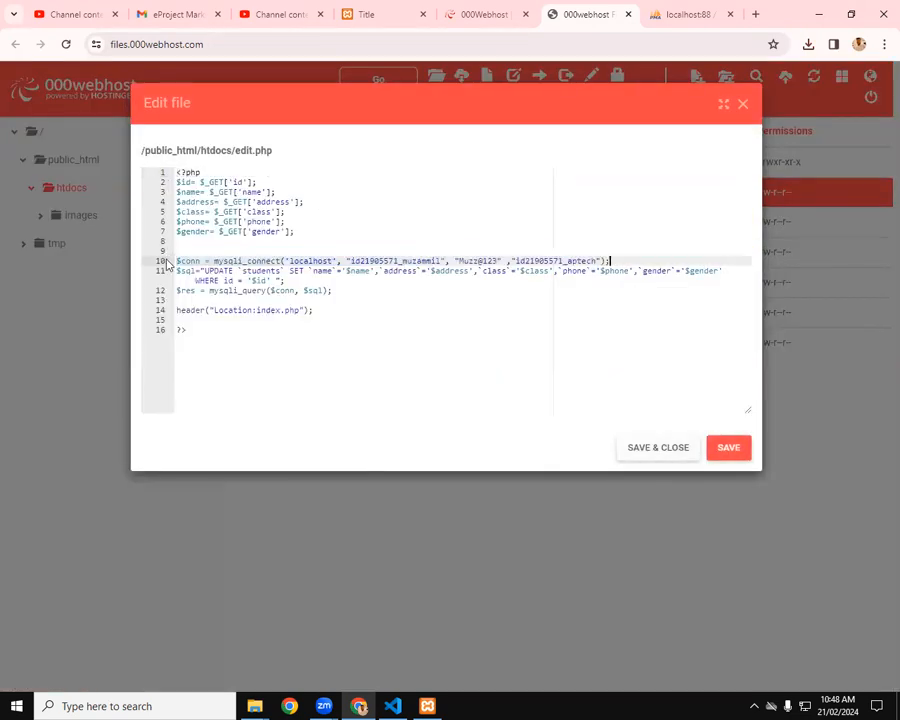
click(645, 450)
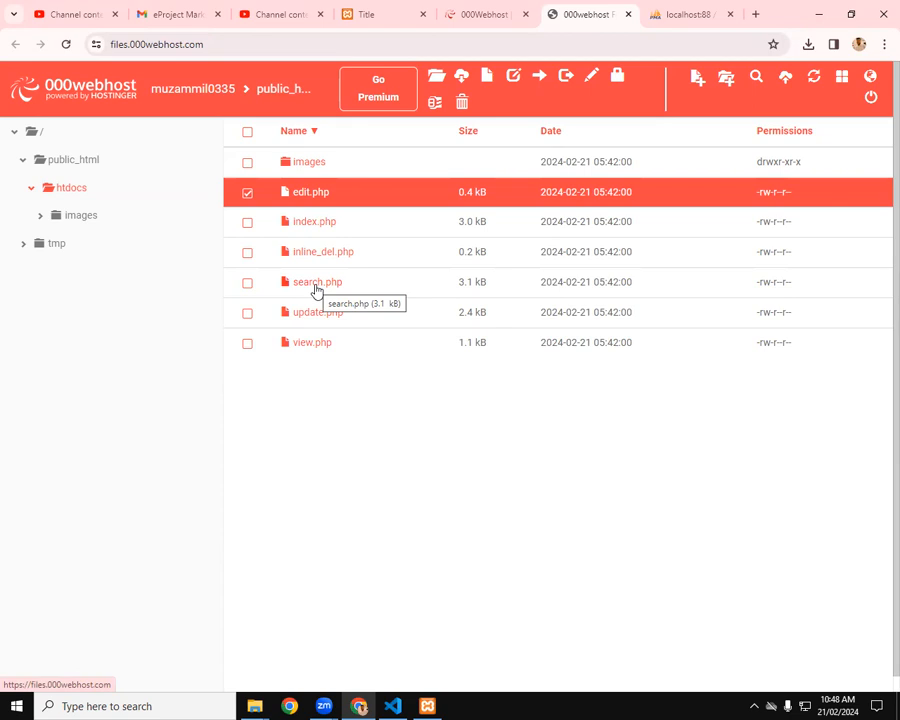
Replace search.php's localhost root connection line with the remote-credentials line and save it.
double_click(317, 285)
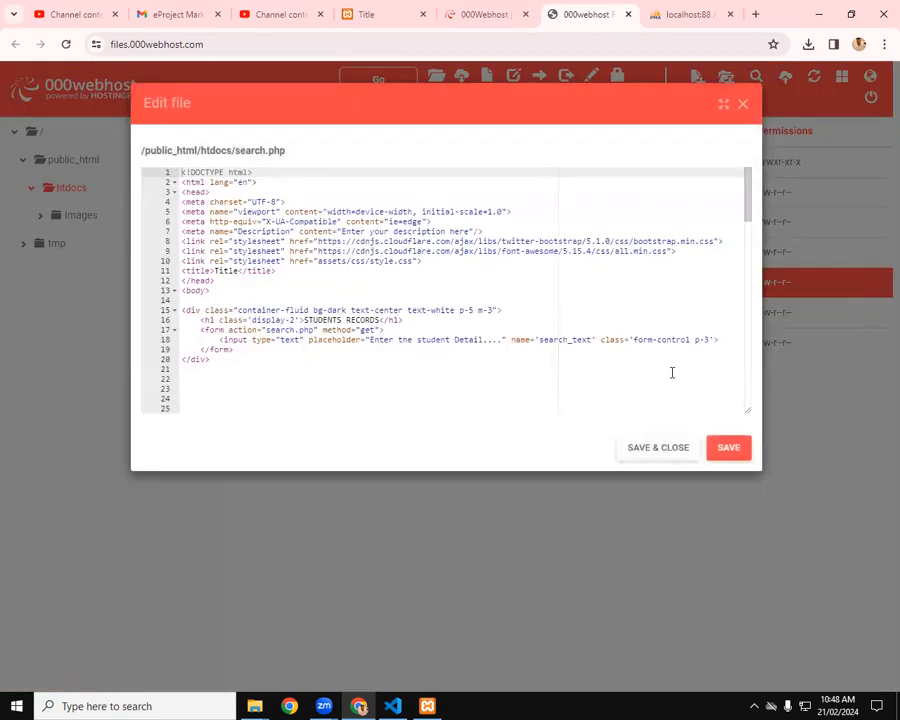
drag(747, 217, 747, 277)
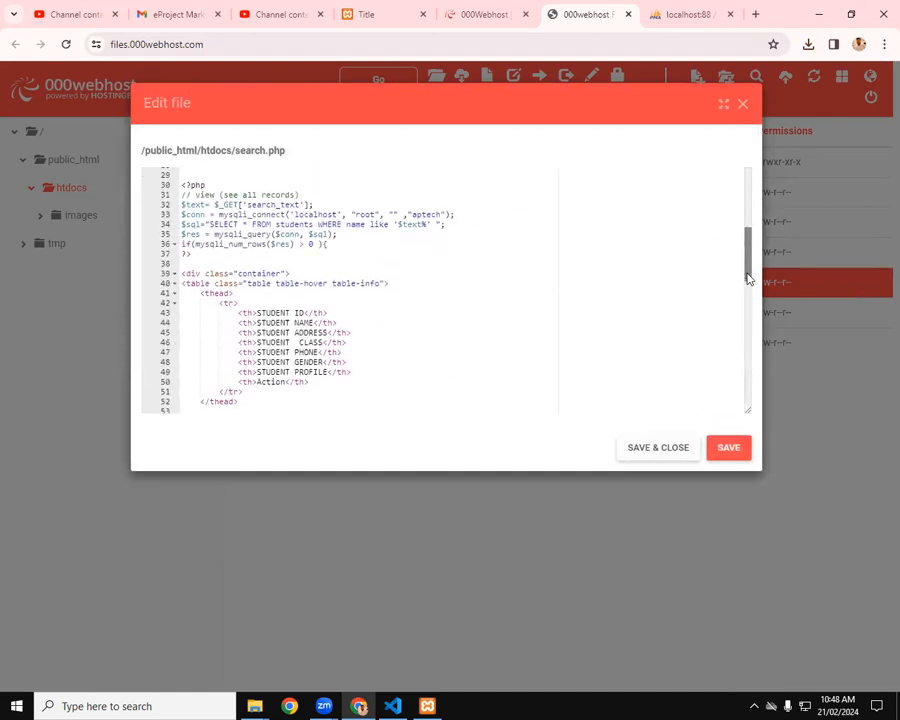
drag(460, 215, 157, 212)
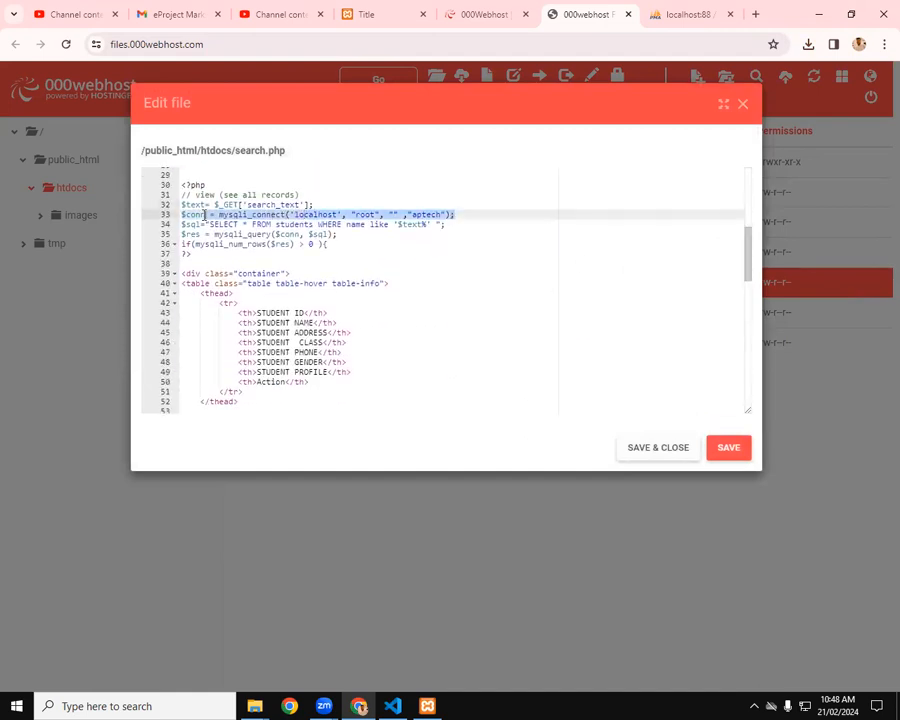
key(ctrl+v)
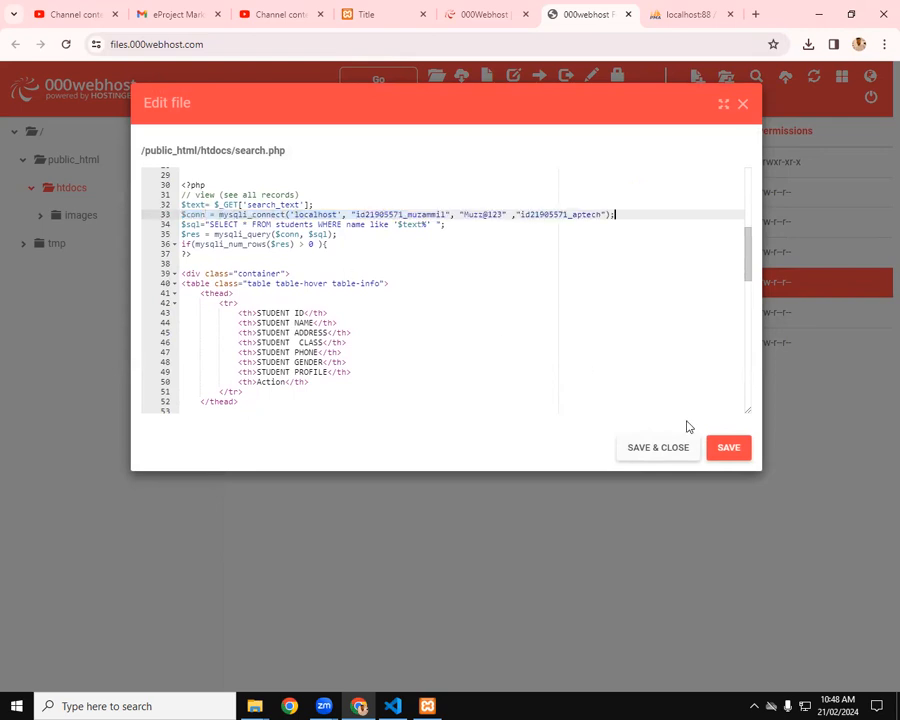
click(675, 450)
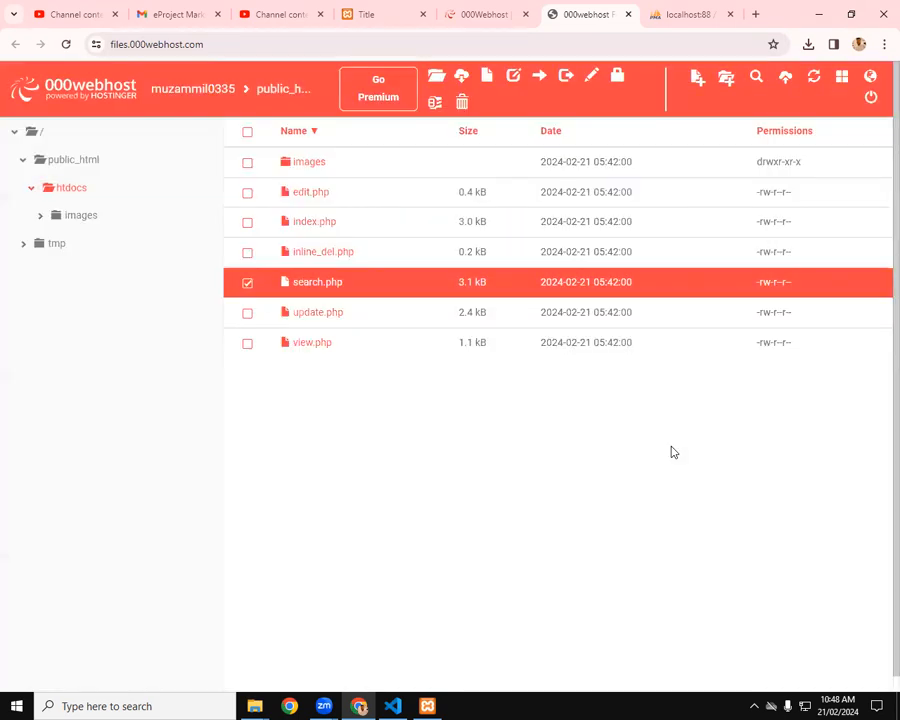
click(315, 316)
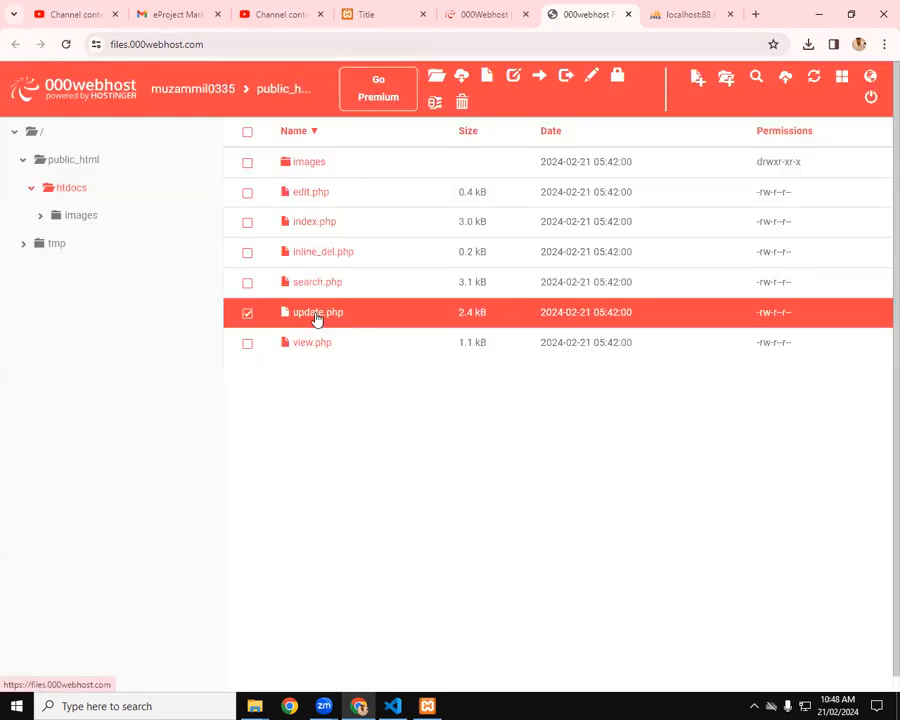
Replace update.php's localhost root connection line with the remote-credentials line and save it.
double_click(315, 313)
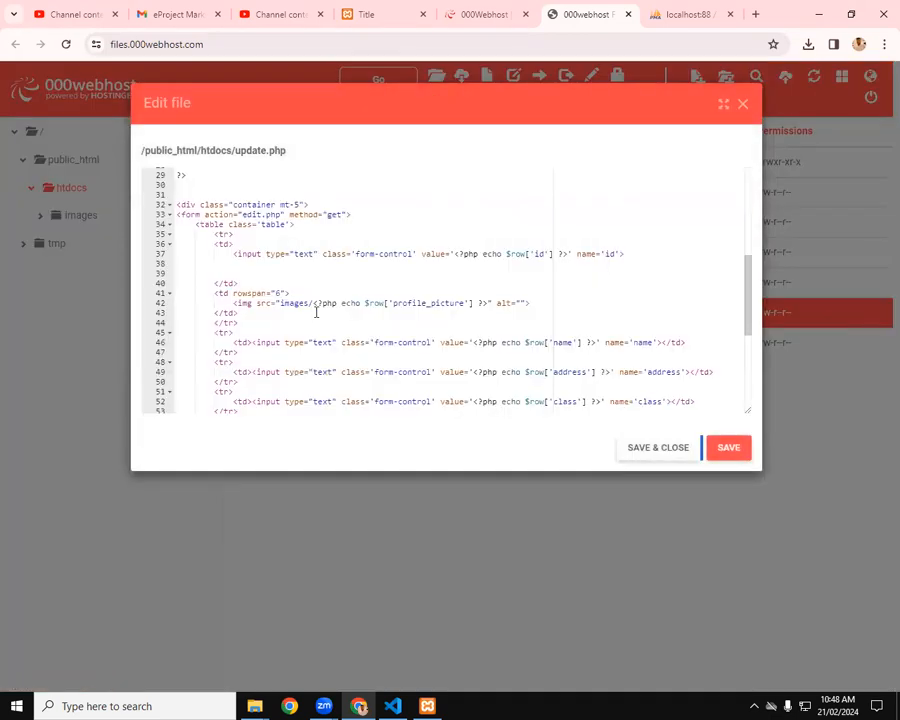
drag(749, 299, 750, 233)
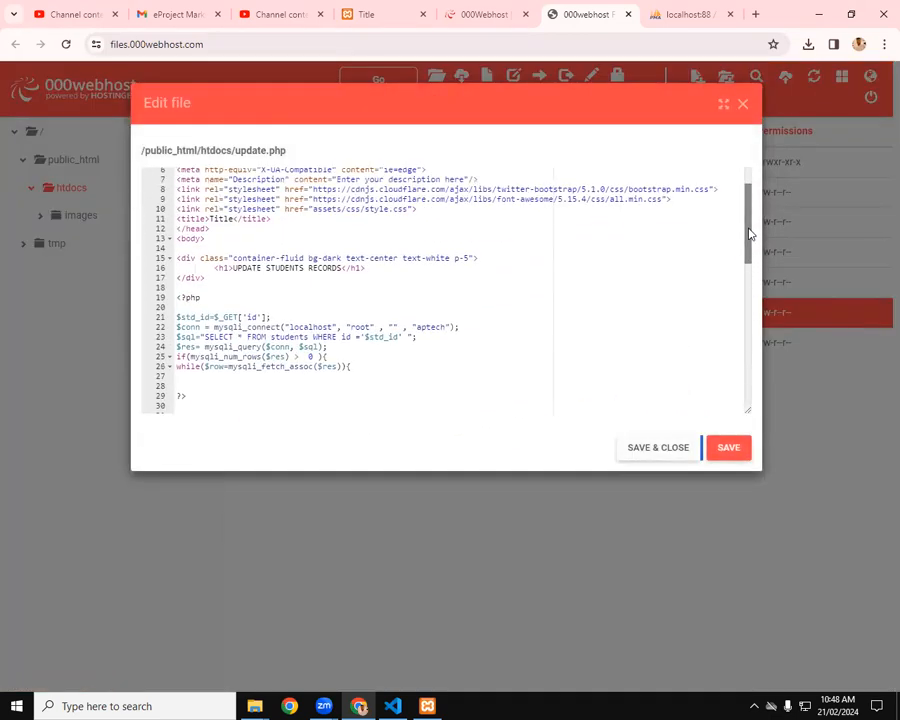
drag(462, 327, 165, 330)
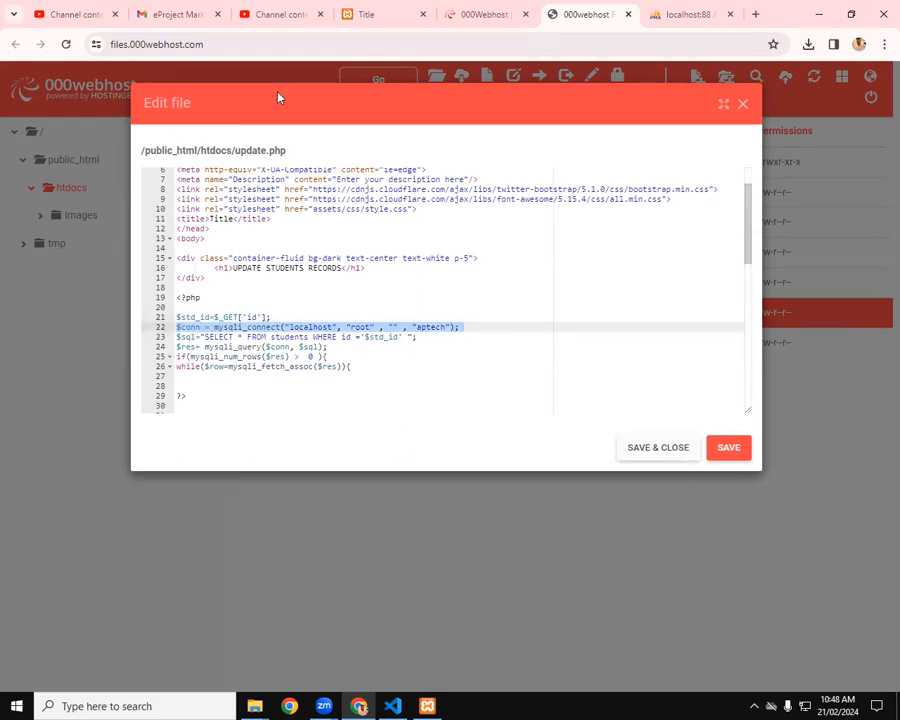
click(482, 14)
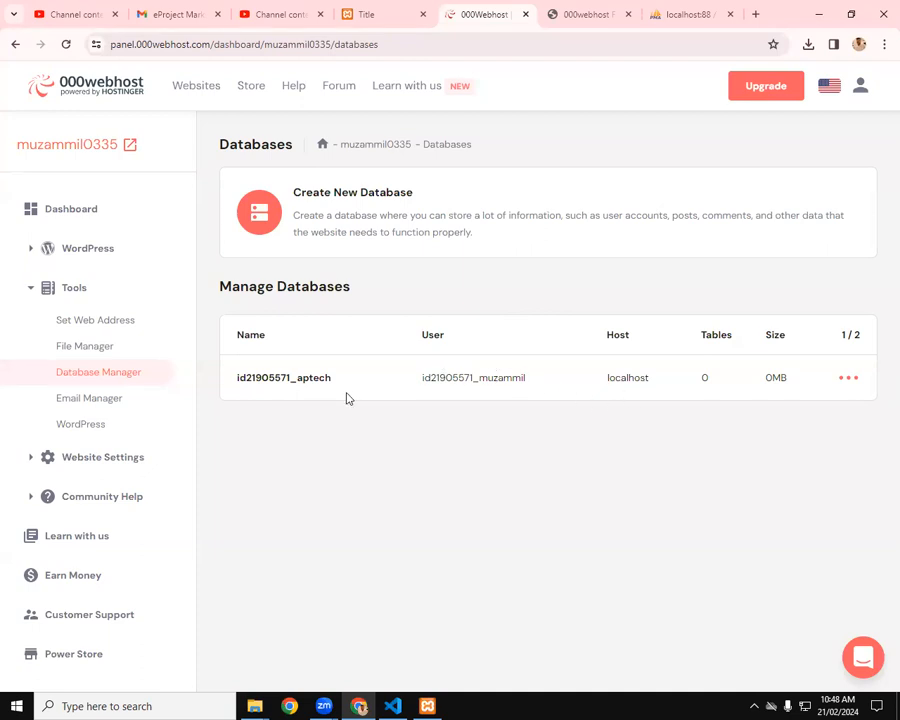
click(578, 12)
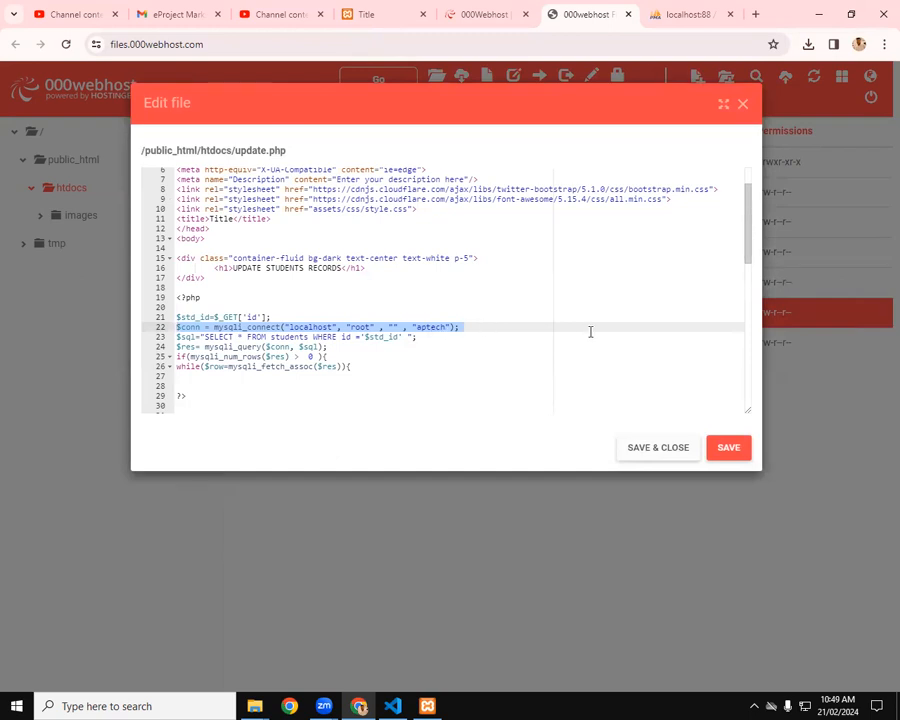
key(ctrl+v)
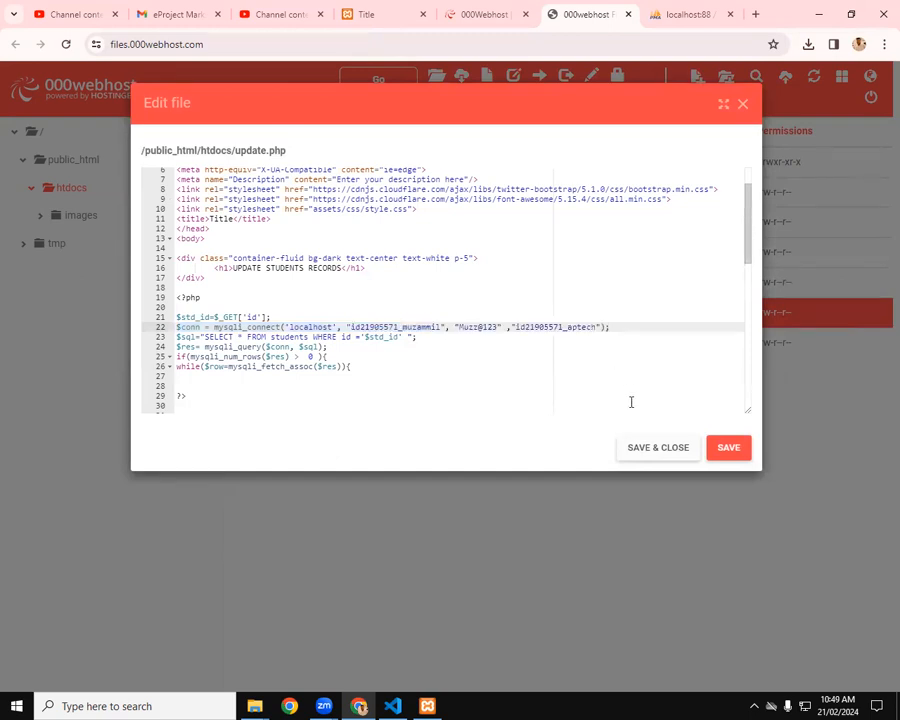
click(634, 451)
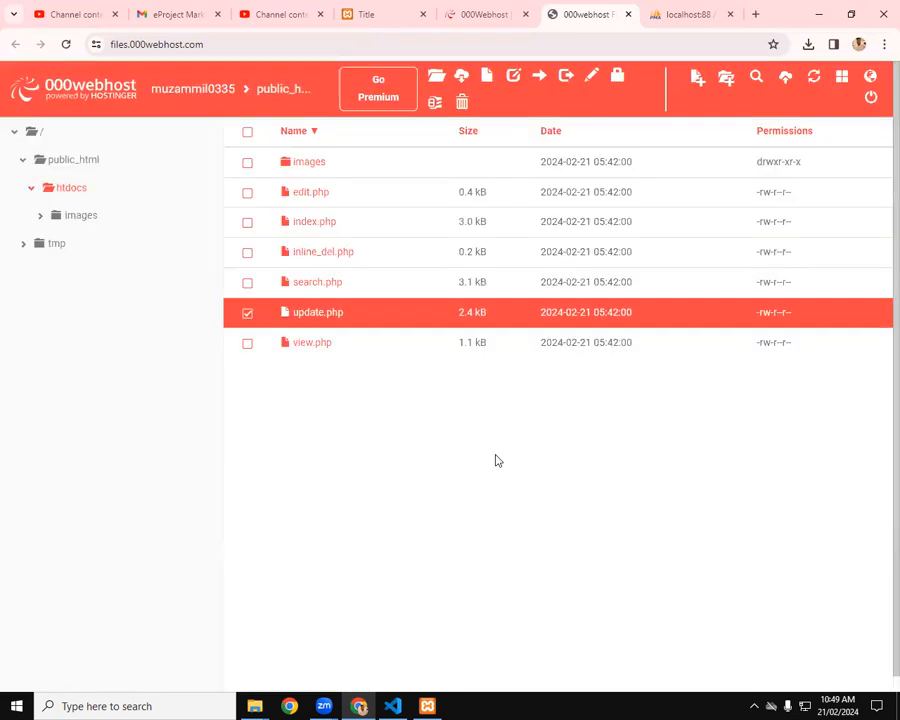
Replace view.php's database connection line with the remote-credentials line and save it.
double_click(313, 344)
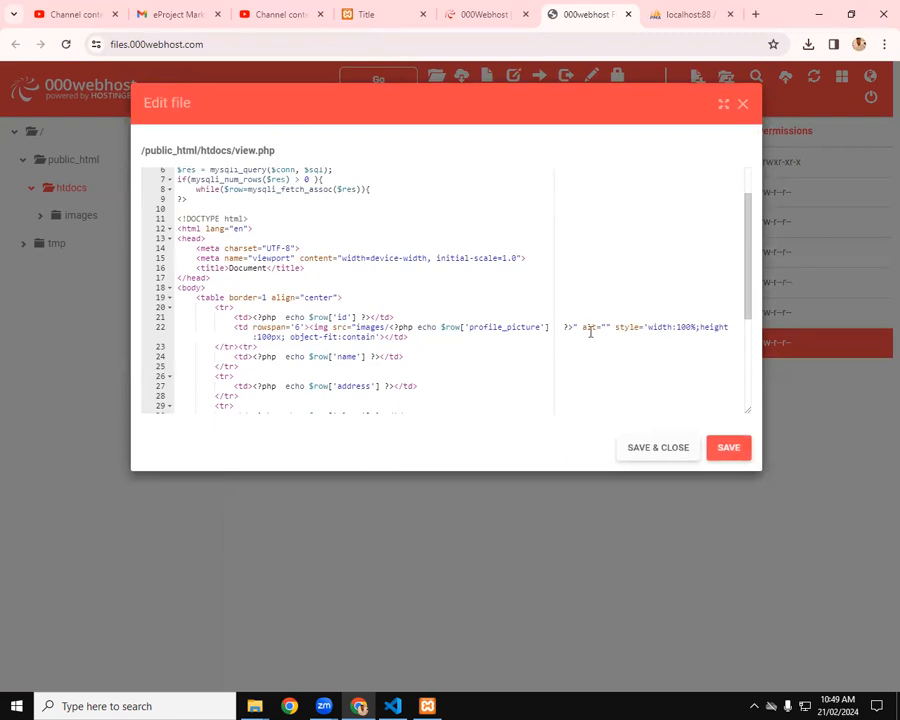
drag(747, 298, 743, 263)
drag(457, 206, 177, 203)
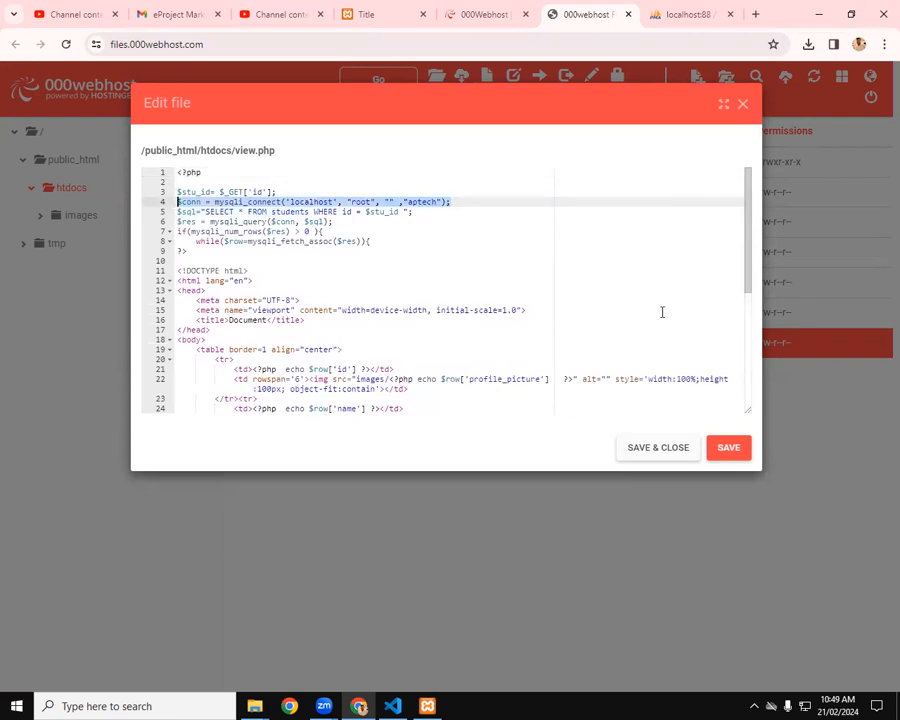
key(ctrl+v)
click(663, 446)
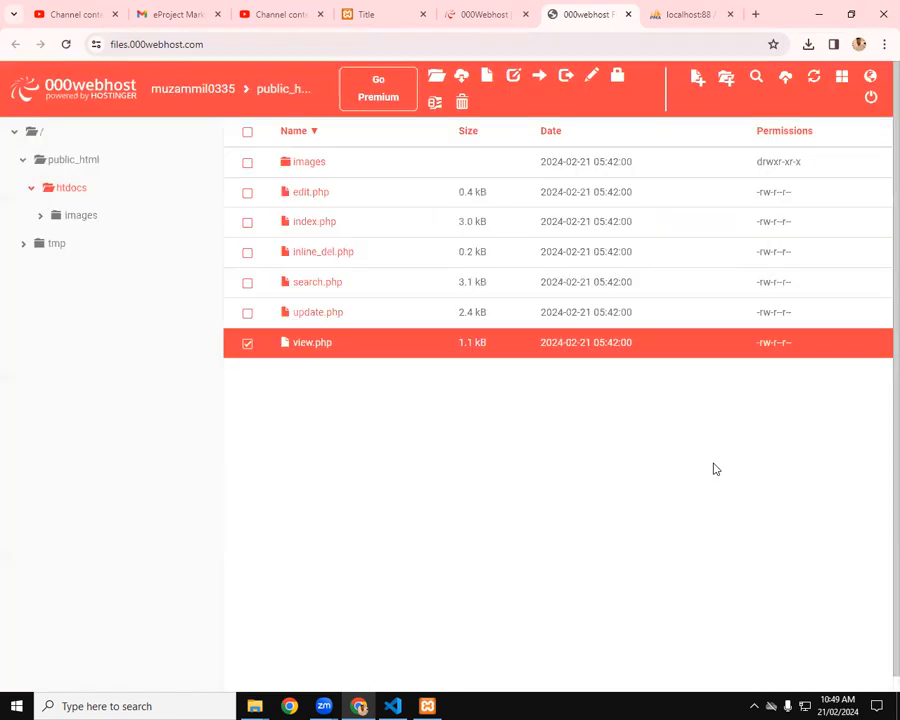
Replace inline_del.php's connection line with the remote credentials, save, and reload the File Manager.
double_click(322, 253)
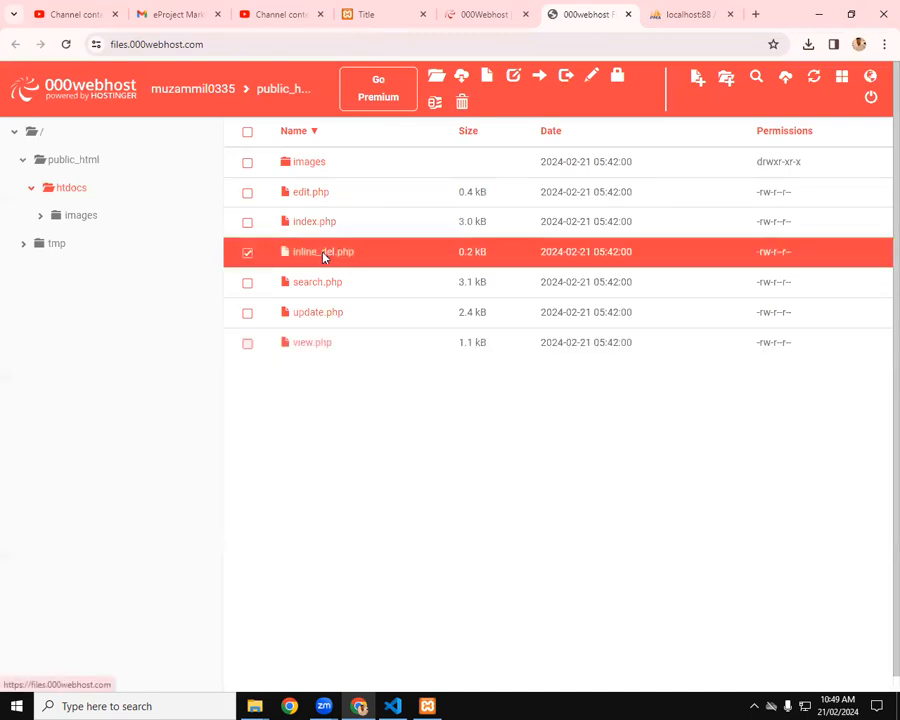
drag(437, 194, 177, 191)
key(ctrl+v)
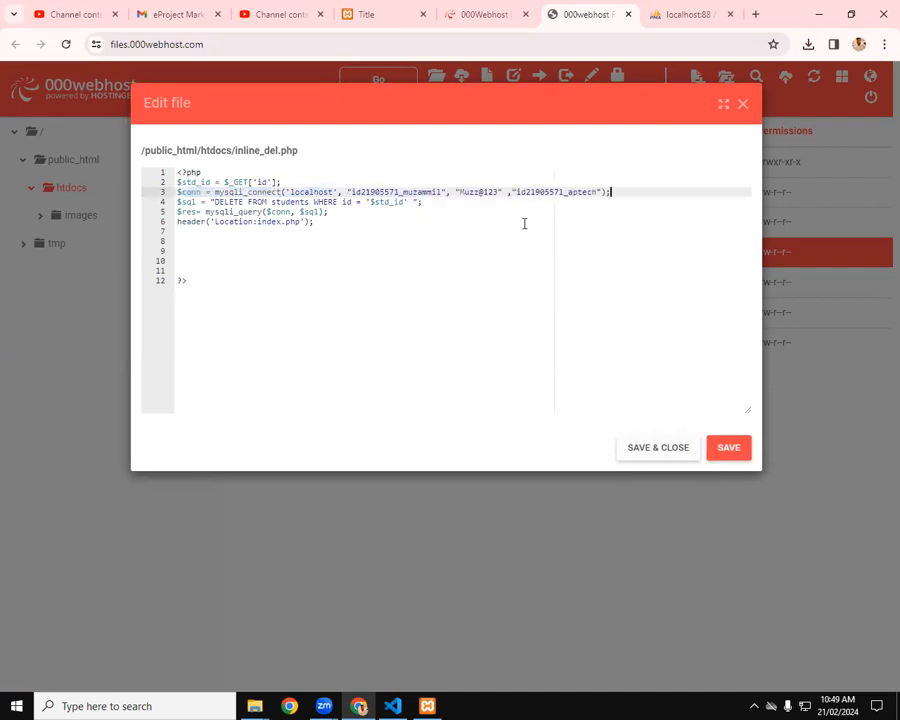
click(641, 447)
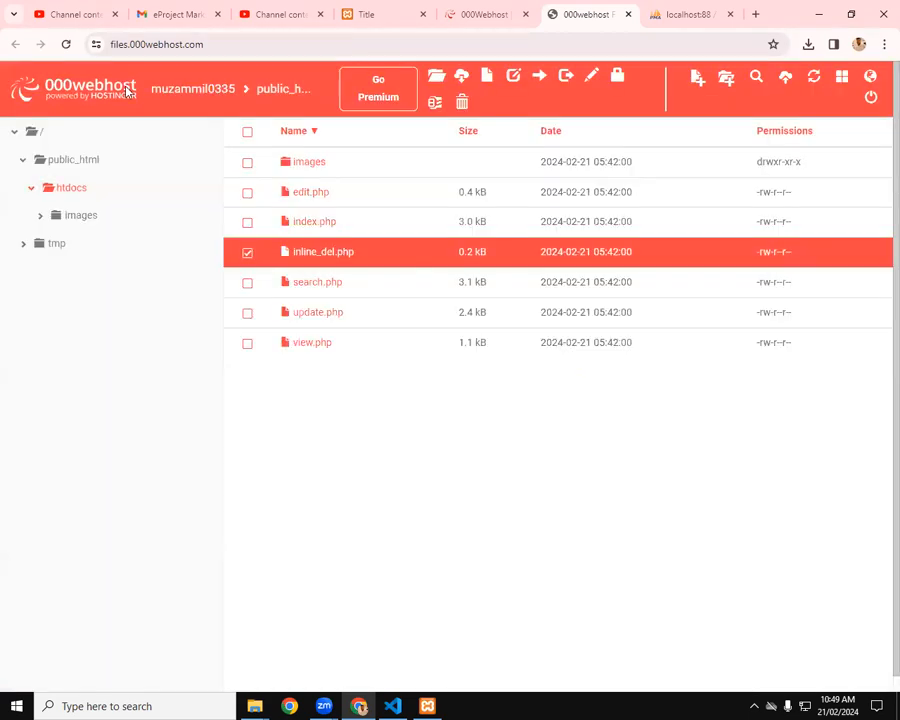
click(65, 44)
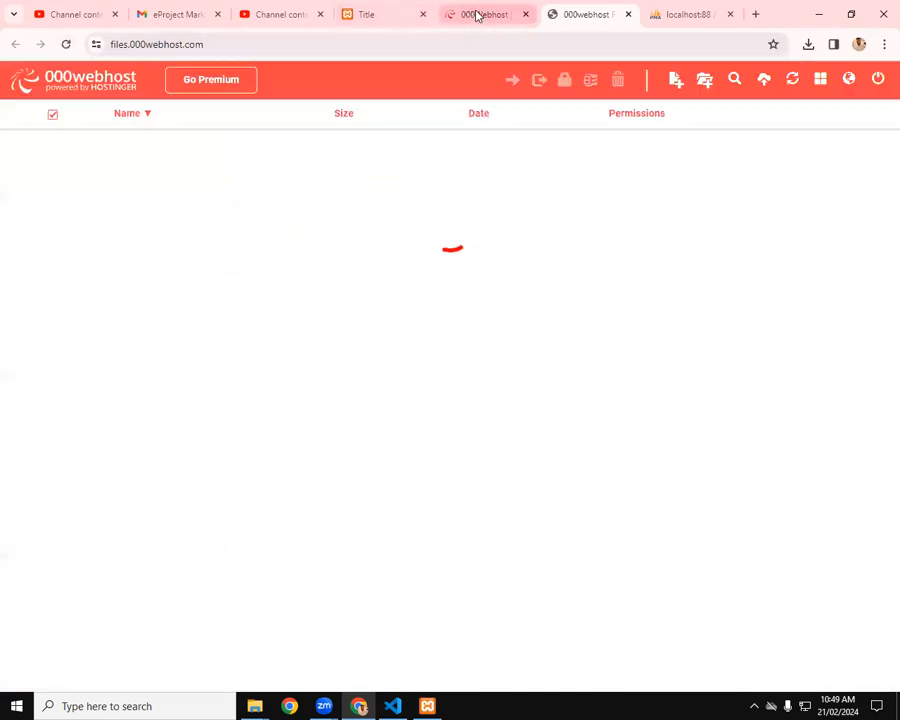
Reload the Databases dashboard, open the live site, and load its /htdocs address.
click(484, 8)
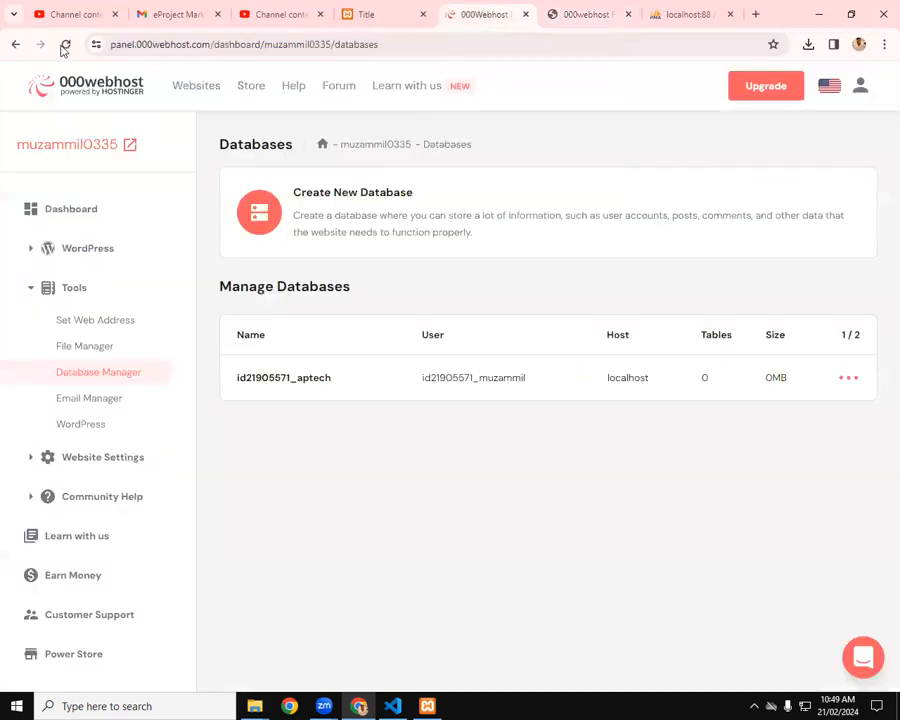
click(64, 45)
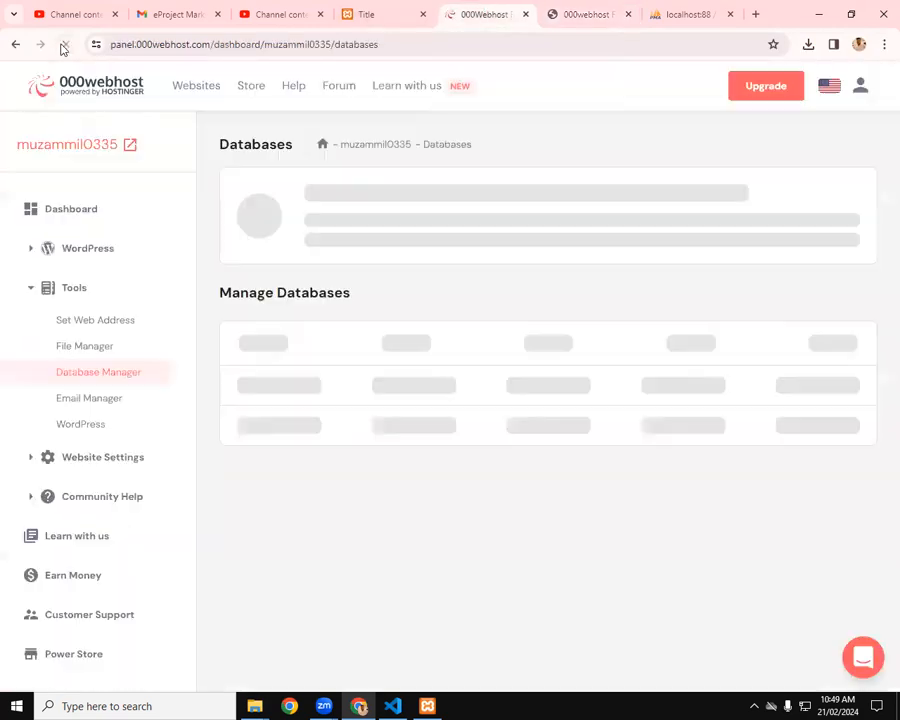
click(58, 145)
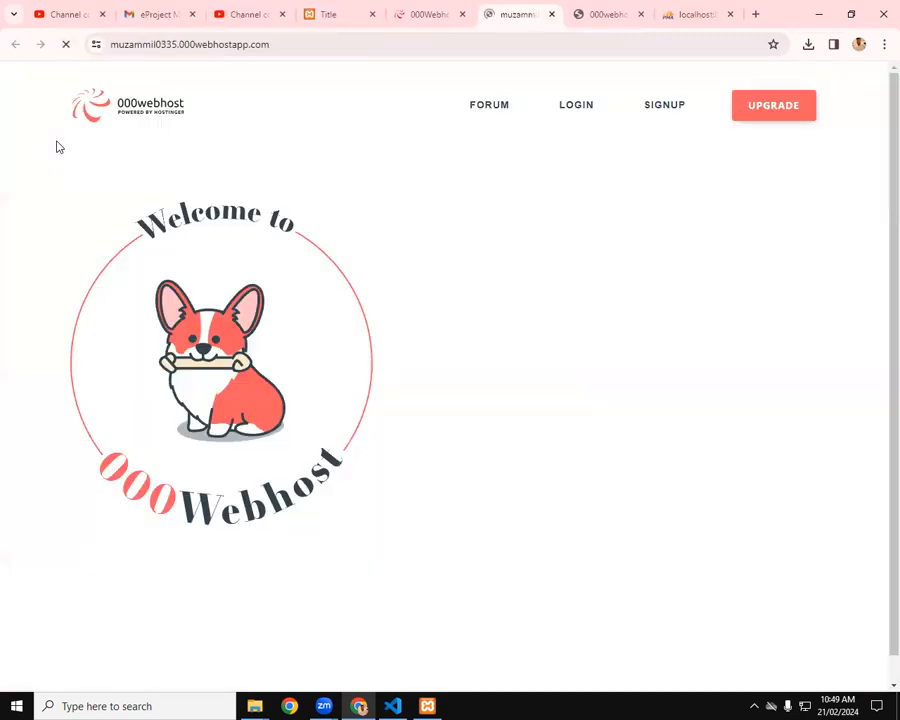
double_click(296, 45)
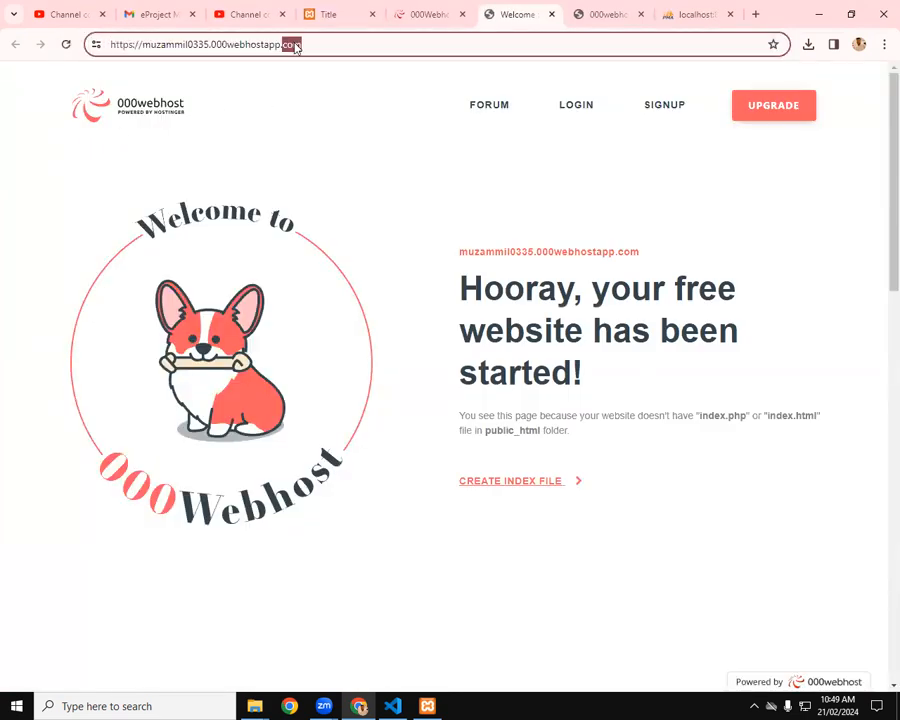
click(328, 44)
text(/)
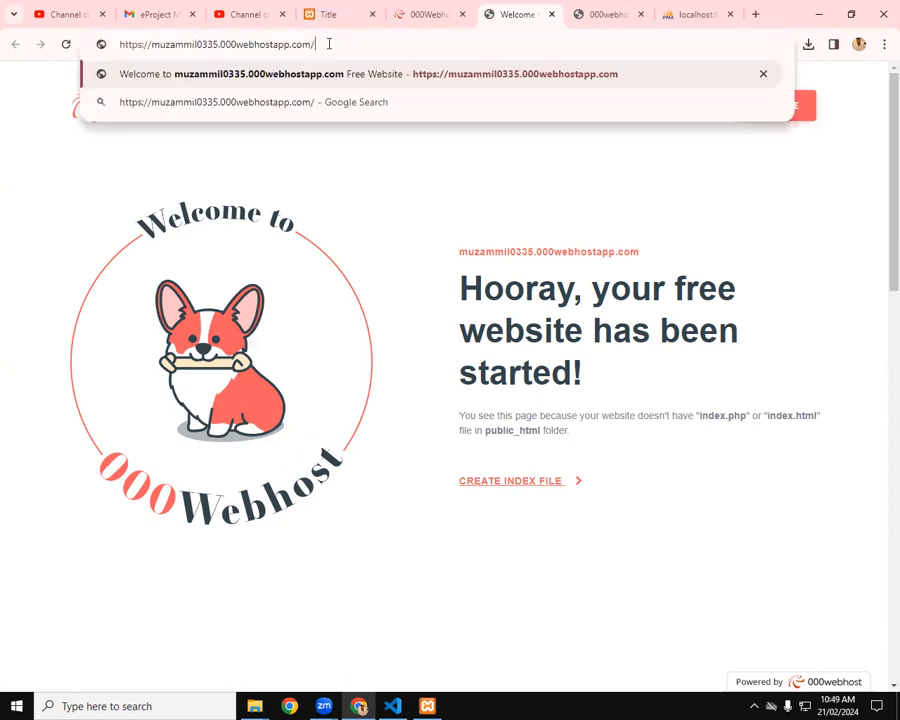
text(htdocs)
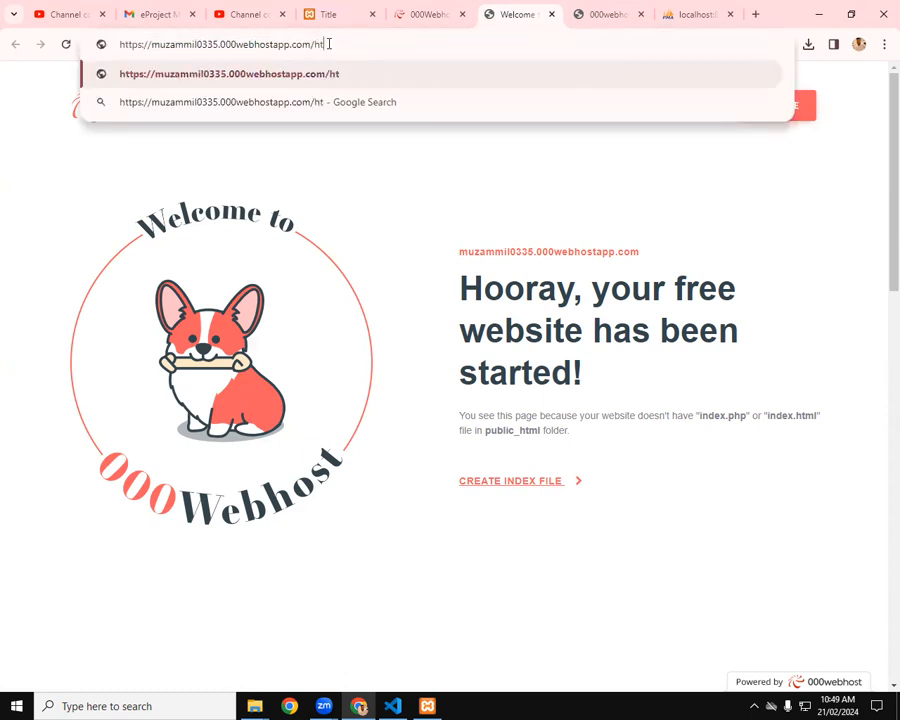
key(Return)
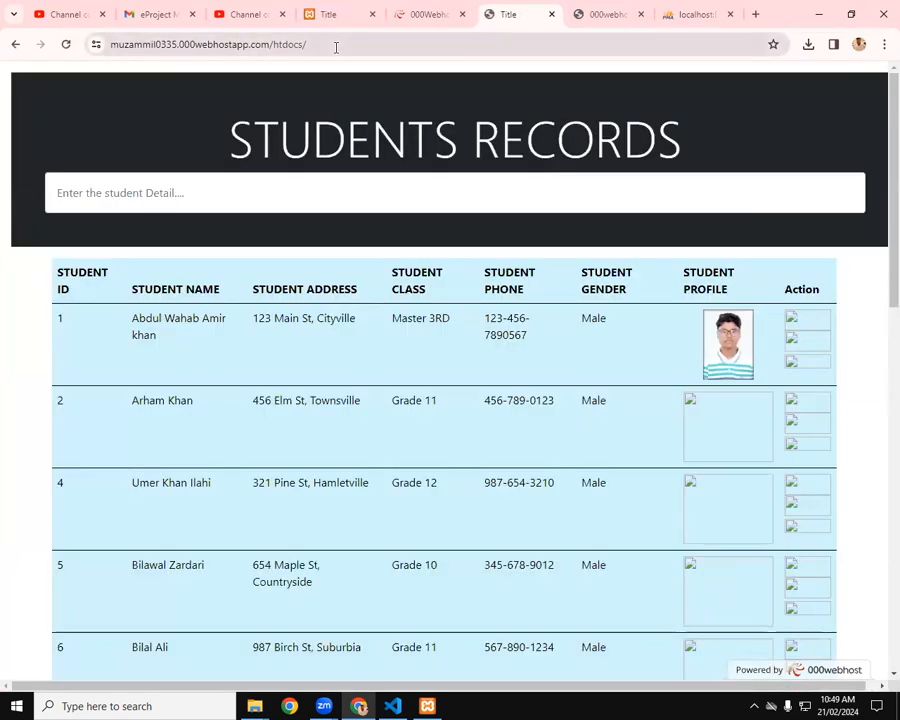
key(ctrl+minus)
key(ctrl+minus)
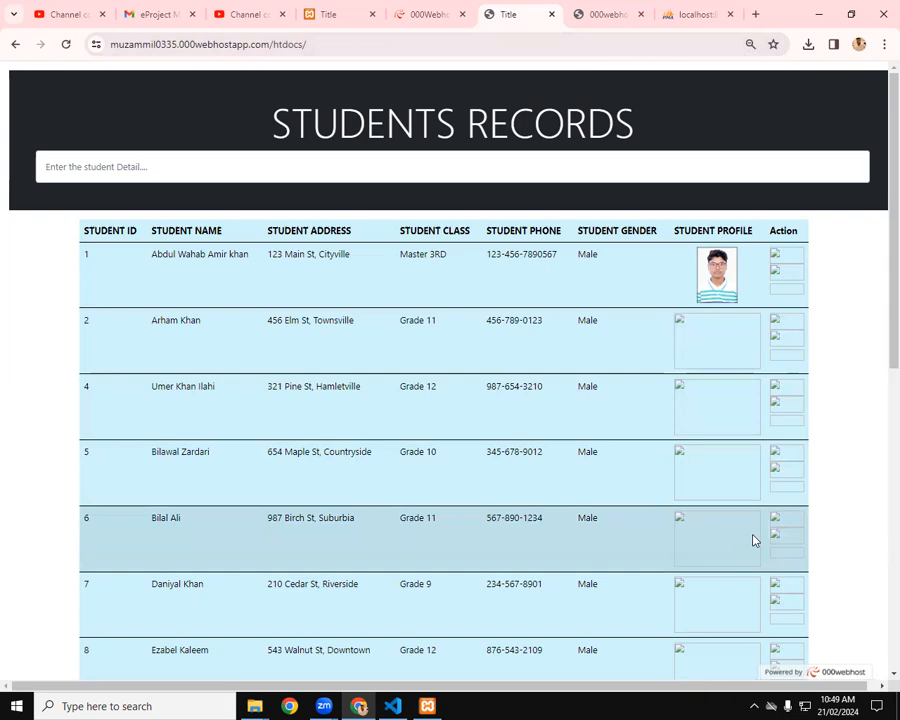
scroll(878, 265, down, 6)
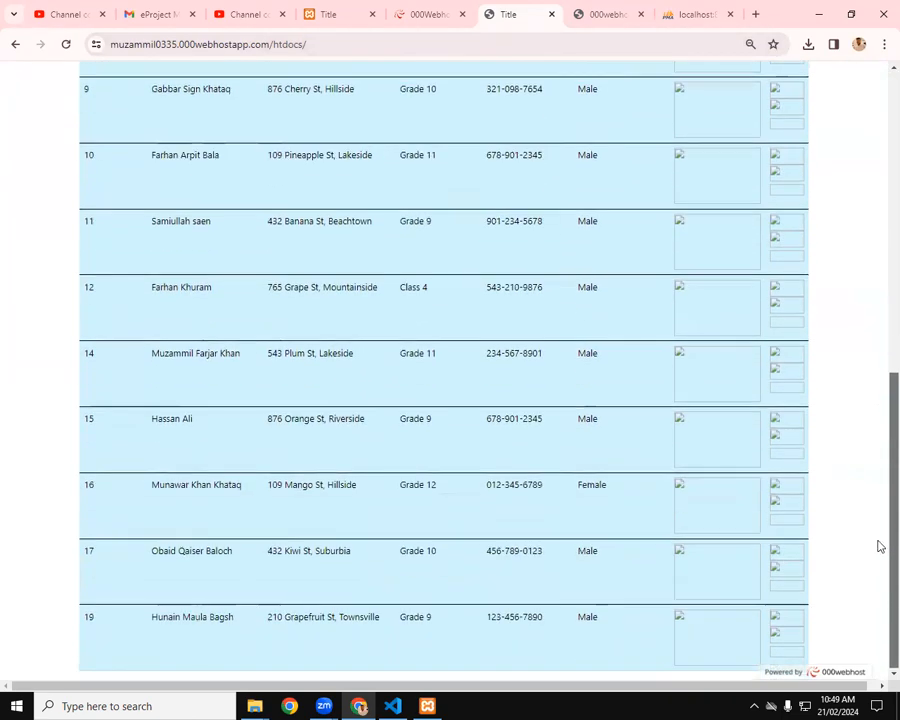
scroll(879, 546, up, 7)
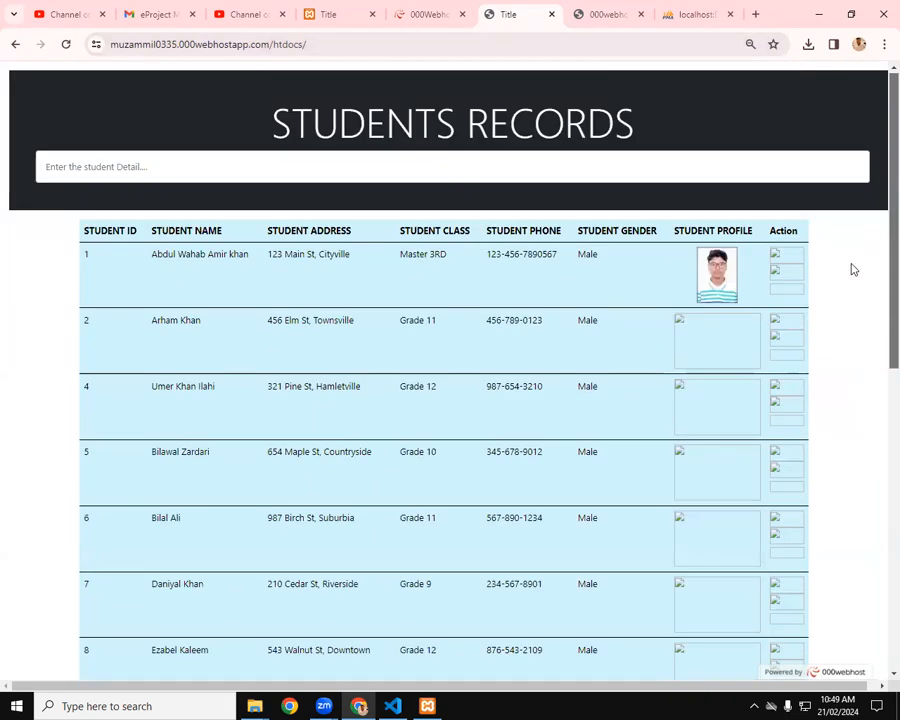
click(430, 14)
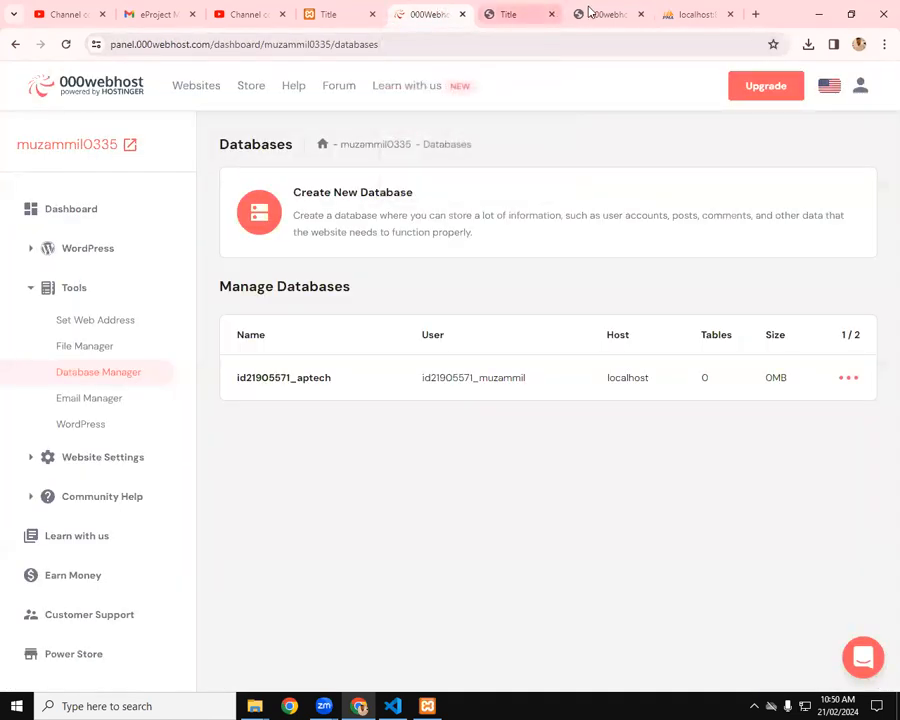
click(620, 10)
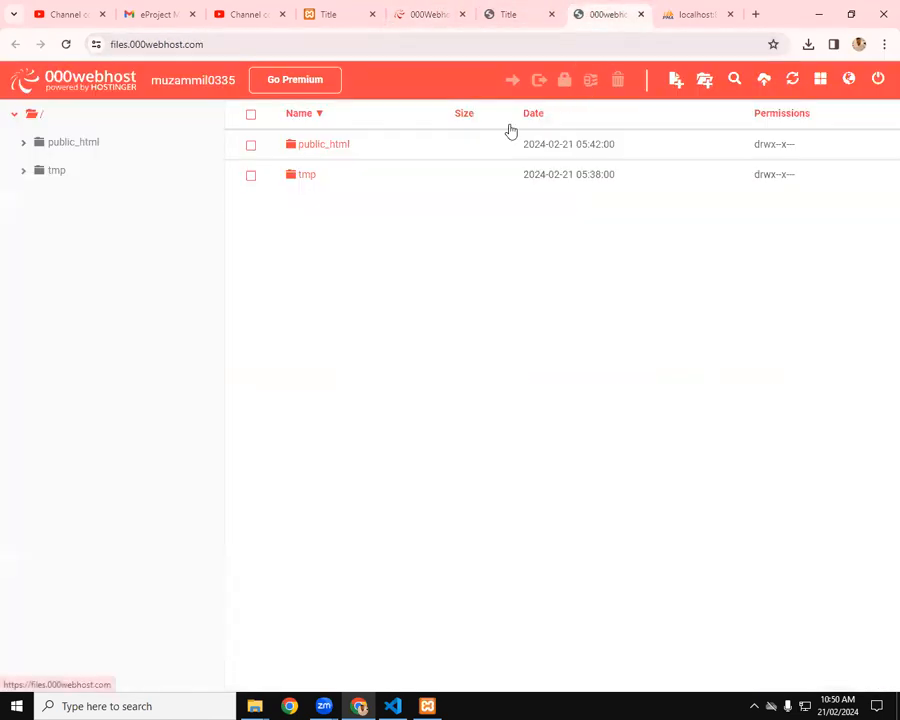
click(318, 147)
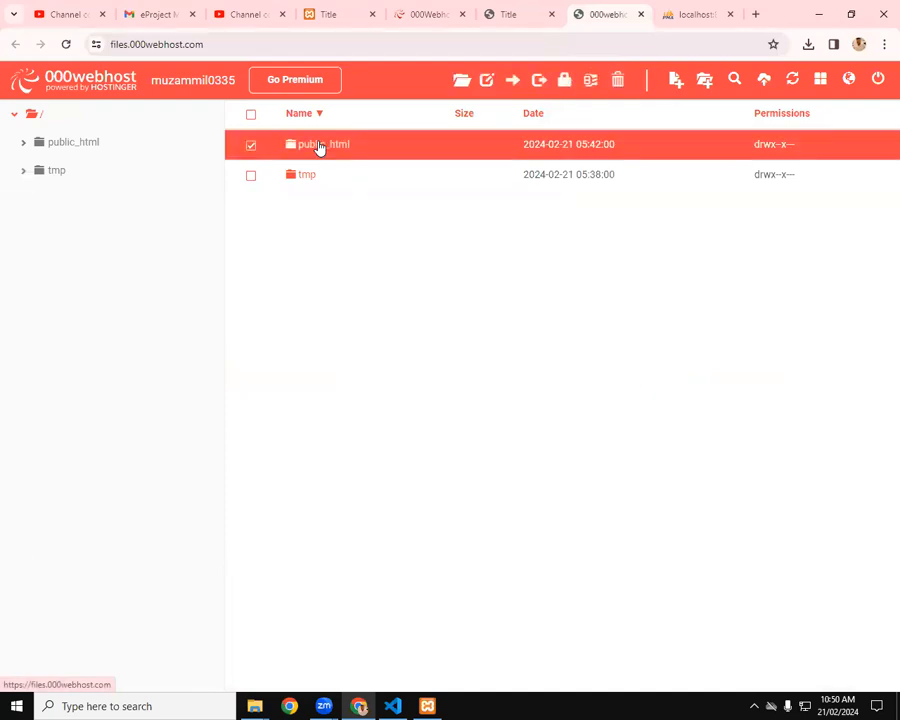
double_click(319, 147)
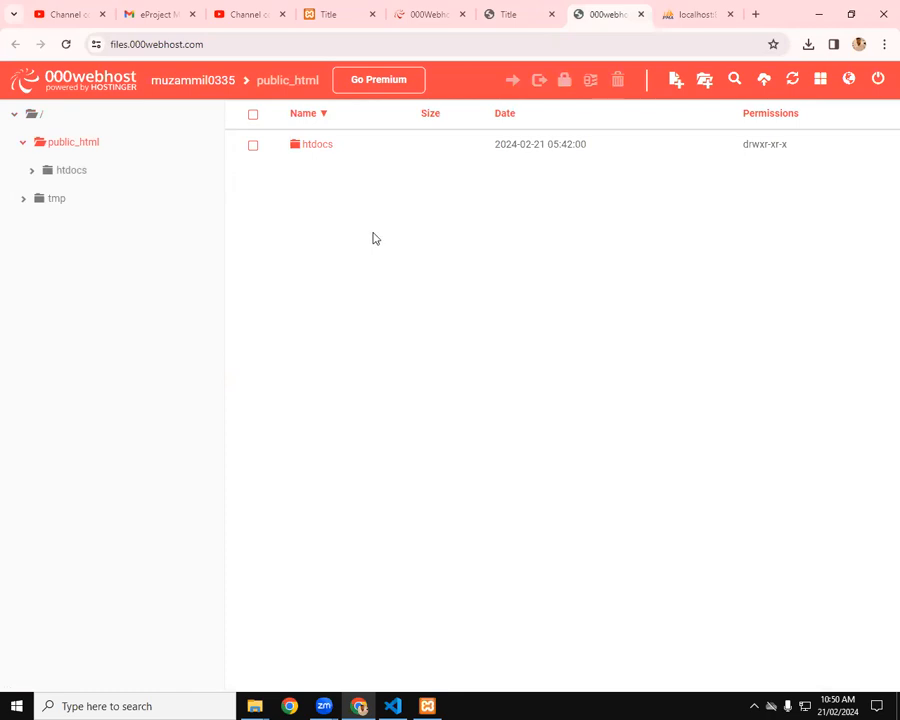
click(442, 12)
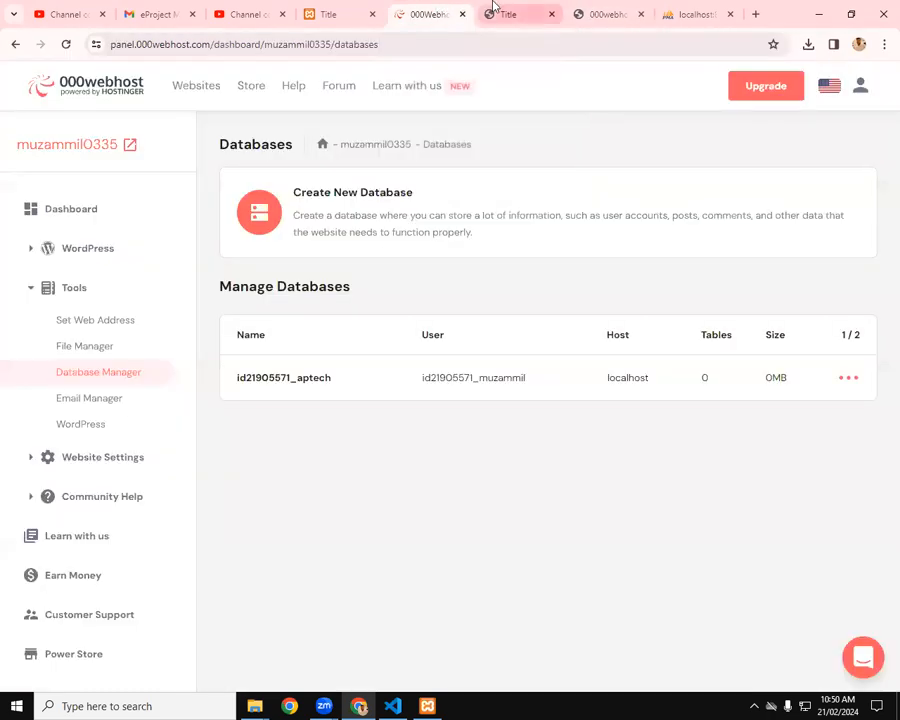
click(490, 12)
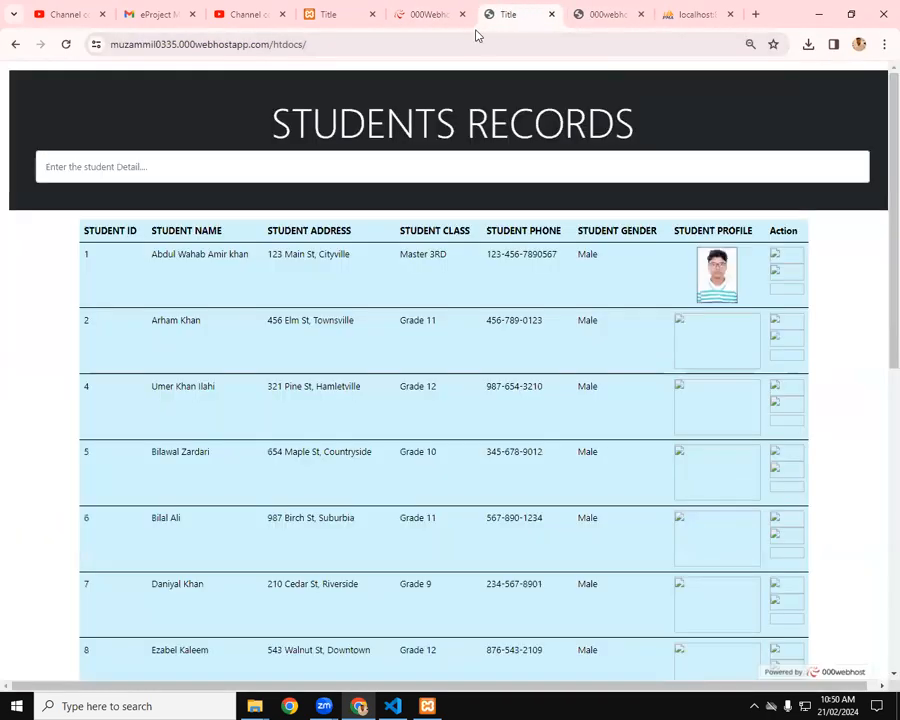
click(326, 44)
click(326, 44)
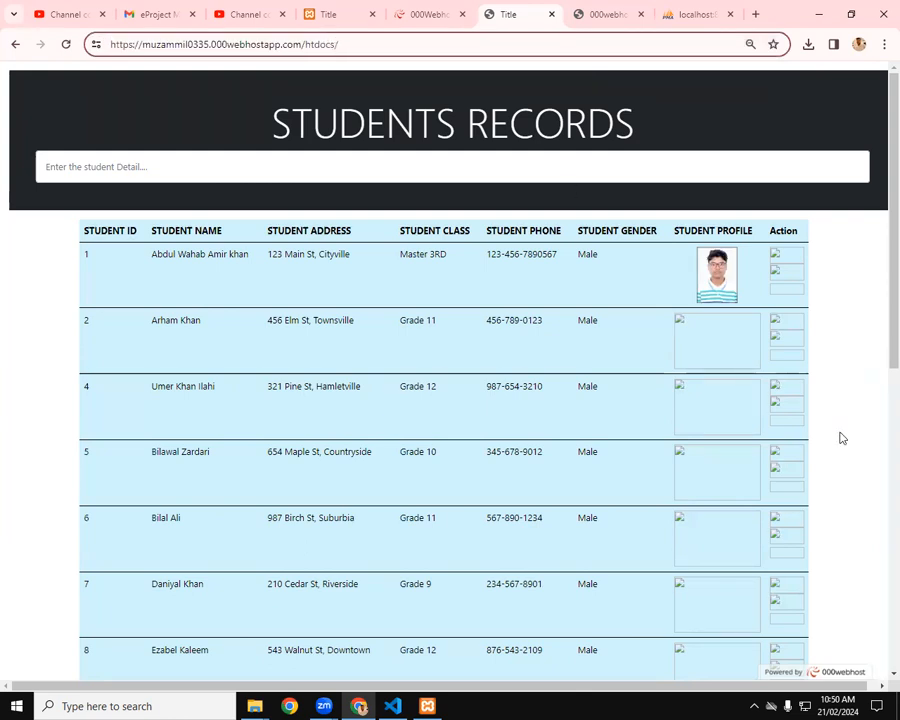
Edit student 1's record, replace the name with a shorter new name, and submit the update.
click(781, 279)
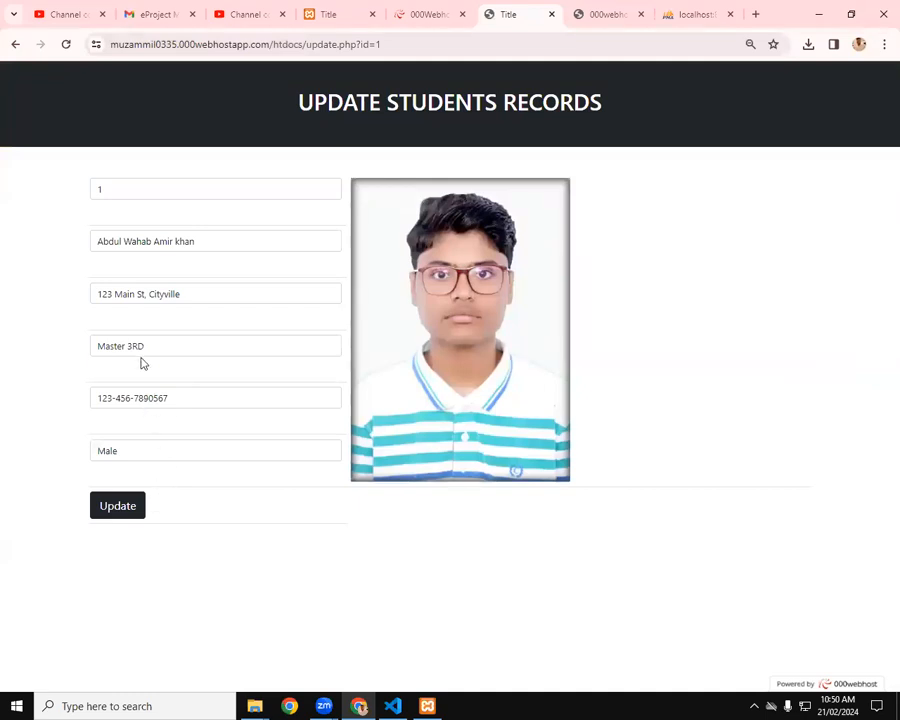
drag(209, 241, 94, 241)
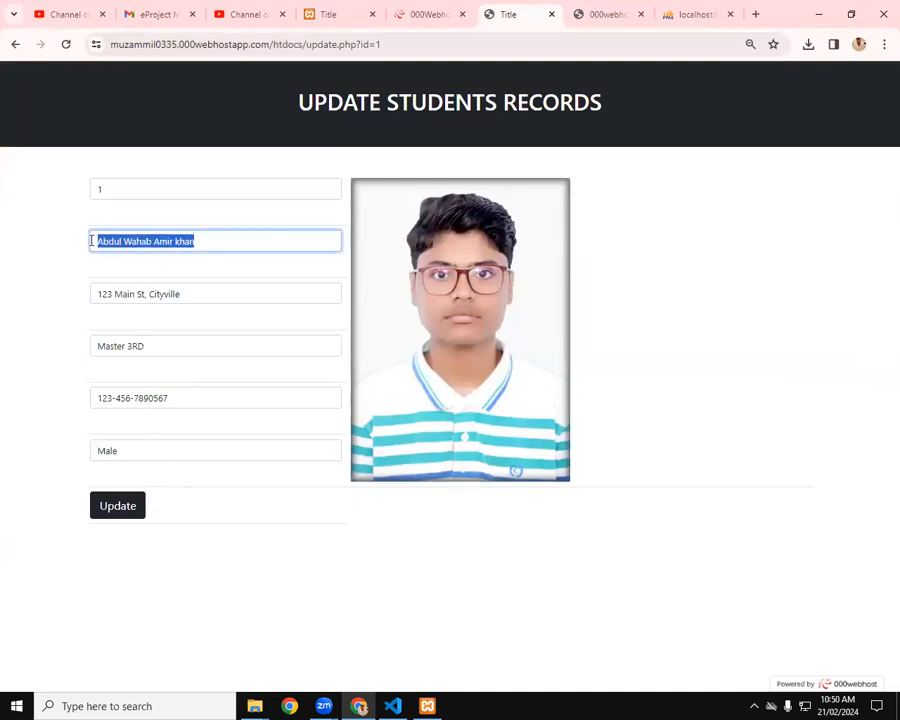
text(ali k)
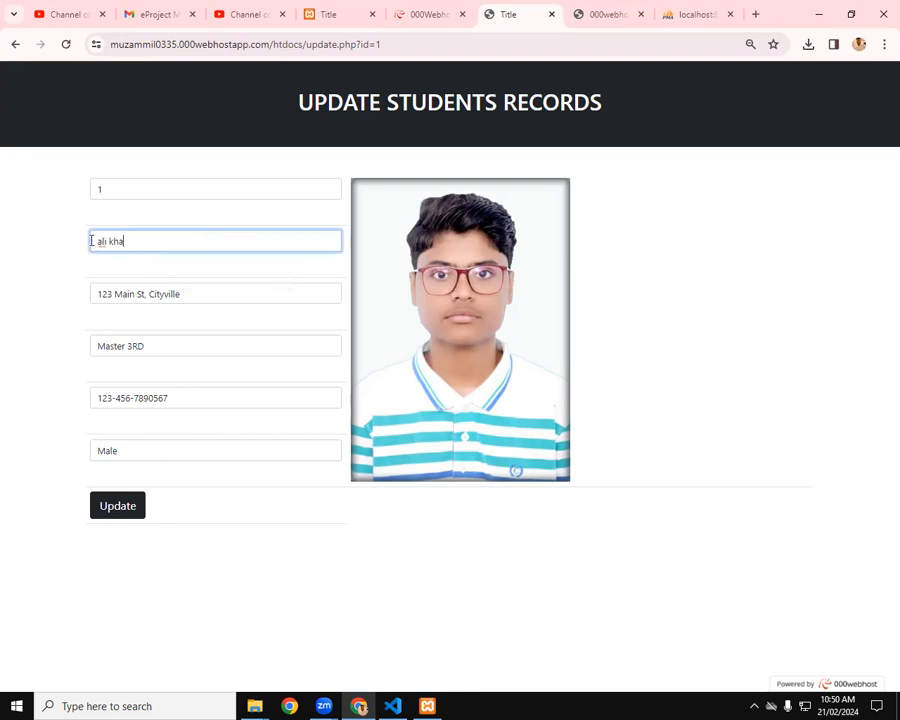
click(110, 505)
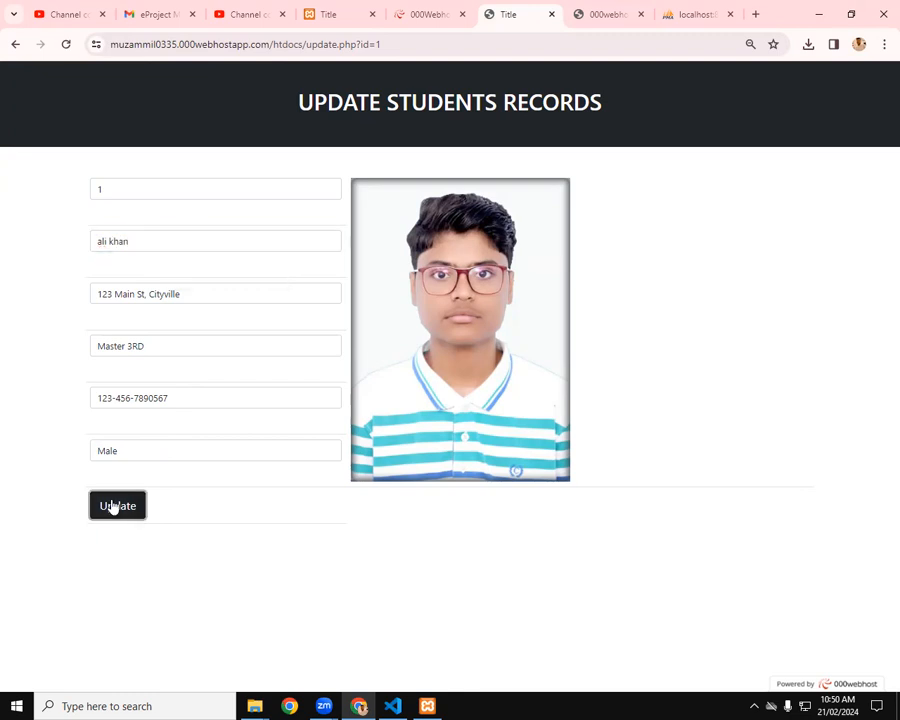